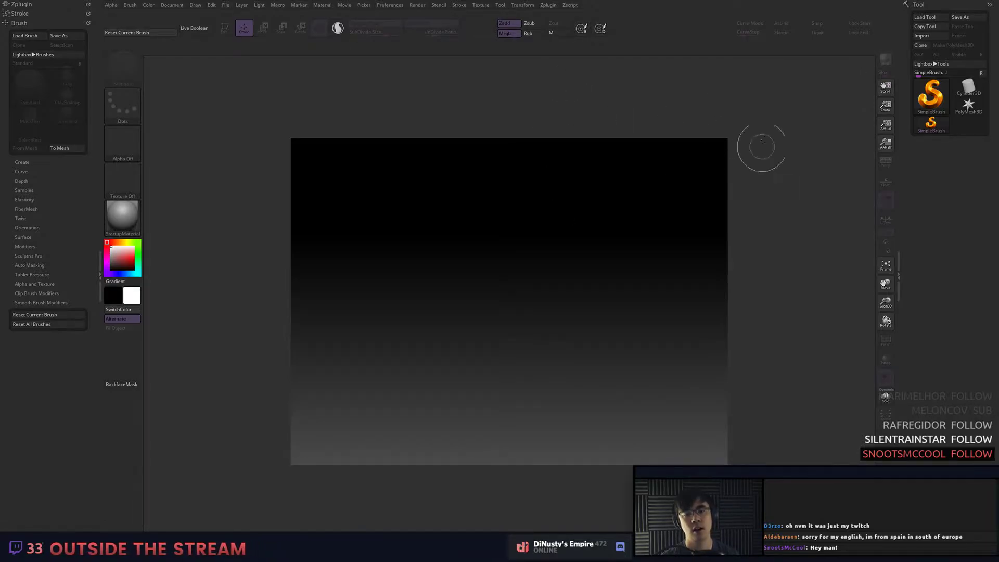
Choose the Cube3D primitive and draw it on the canvas.
{"action": "left_click", "coordinate": [969, 89]}
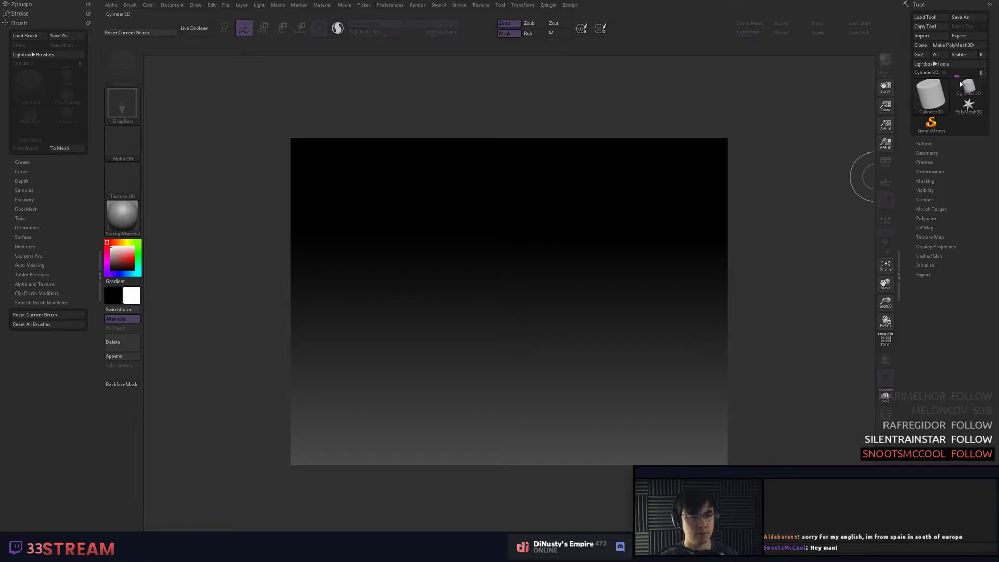
{"action": "left_click", "coordinate": [936, 90]}
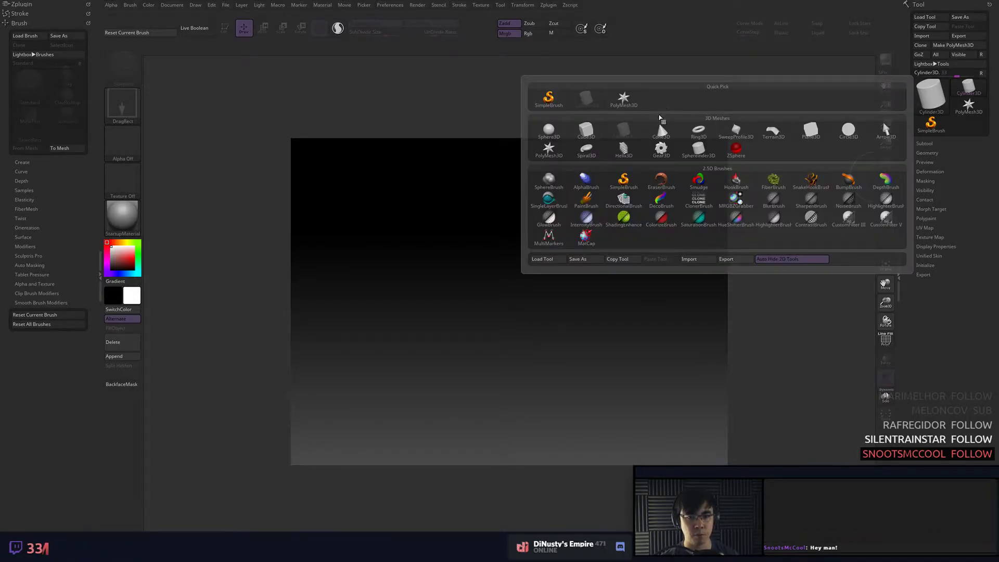
{"action": "left_click", "coordinate": [586, 130]}
{"action": "left_click_drag", "start_coordinate": [512, 304], "coordinate": [685, 335]}
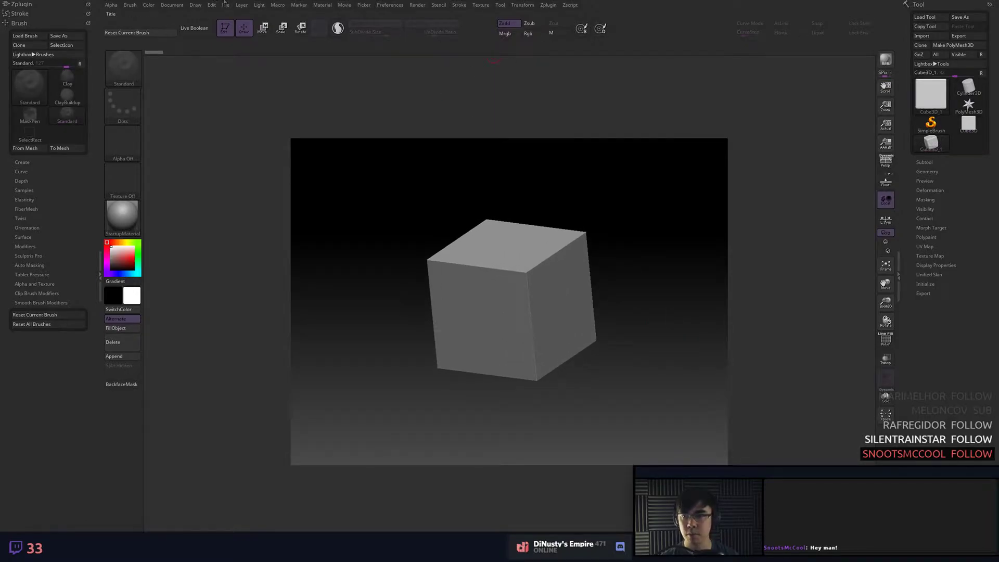
Create a new document without saving the changes to the current one.
{"action": "left_click", "coordinate": [148, 4]}
{"action": "left_click", "coordinate": [172, 5]}
{"action": "left_click", "coordinate": [191, 102]}
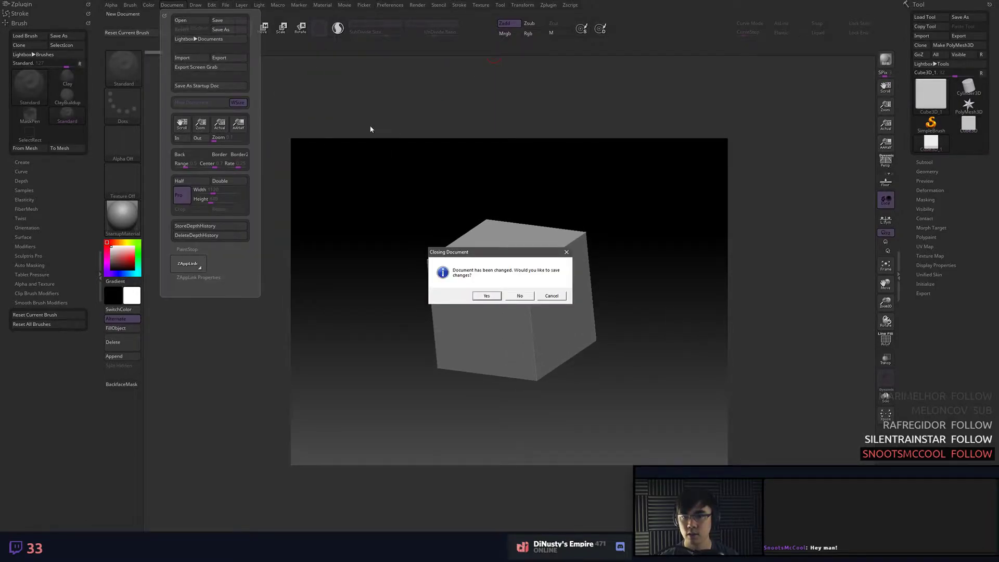
{"action": "left_click", "coordinate": [514, 297]}
Draw the cube on the new canvas in edit mode with perspective turned on.
{"action": "left_click_drag", "start_coordinate": [497, 320], "coordinate": [585, 398]}
{"action": "key", "text": "t"}
{"action": "mouse_move", "coordinate": [658, 333]}
{"action": "left_mouse_down"}
{"action": "mouse_move", "coordinate": [676, 351]}
{"action": "mouse_move", "coordinate": [713, 344]}
{"action": "mouse_move", "coordinate": [746, 264]}
{"action": "left_mouse_up"}
{"action": "key", "text": "p"}
{"action": "key", "text": "shift+f"}
{"action": "key", "text": "shift+f"}
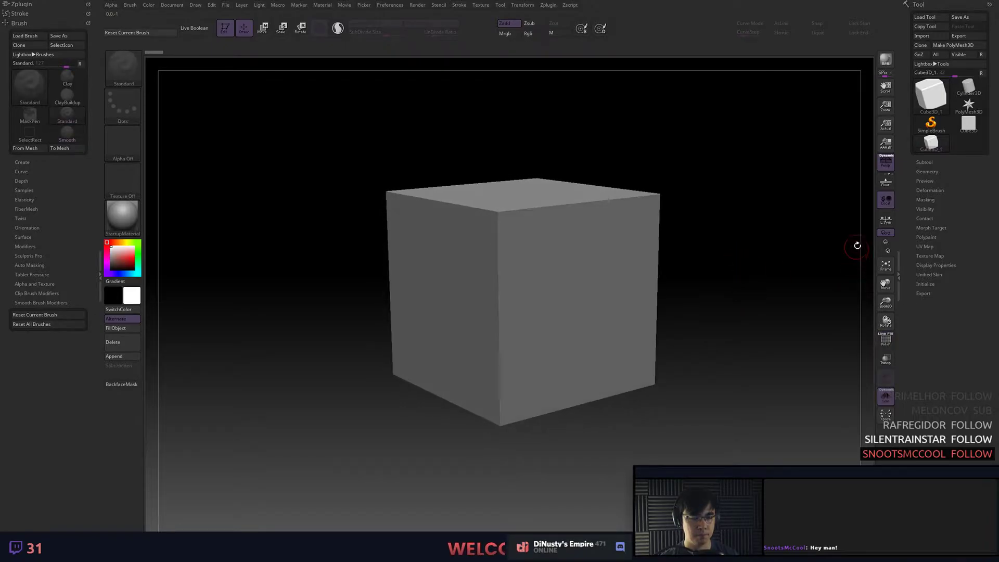
Convert the cube primitive into a PolyMesh3D.
{"action": "left_click", "coordinate": [925, 162]}
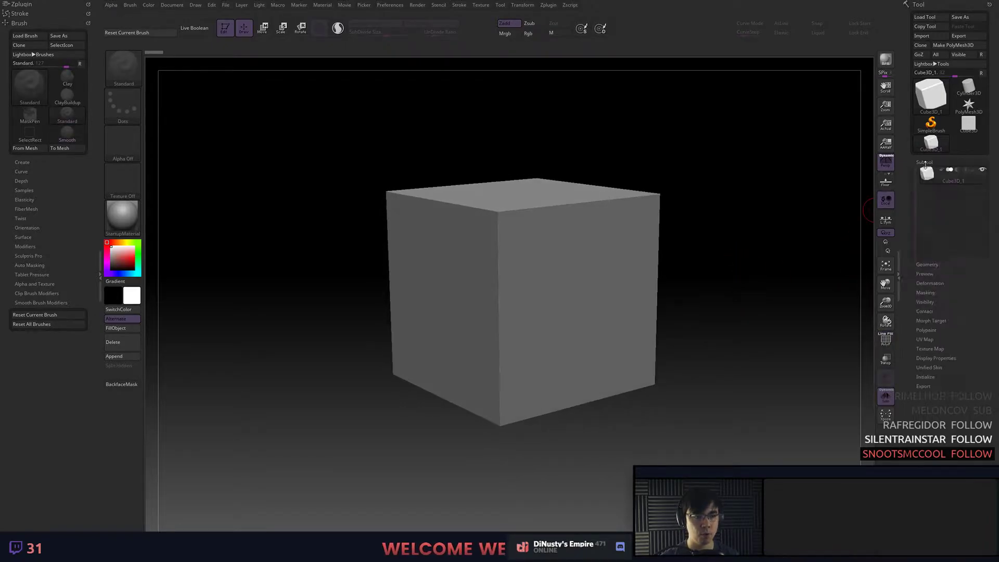
{"action": "left_click", "coordinate": [926, 162]}
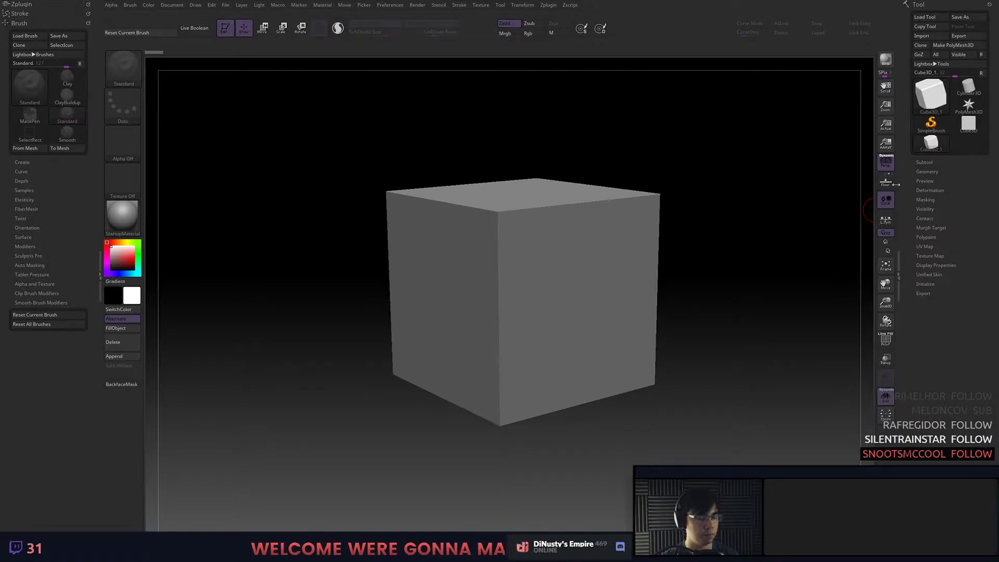
{"action": "left_click_drag", "start_coordinate": [772, 221], "coordinate": [804, 195]}
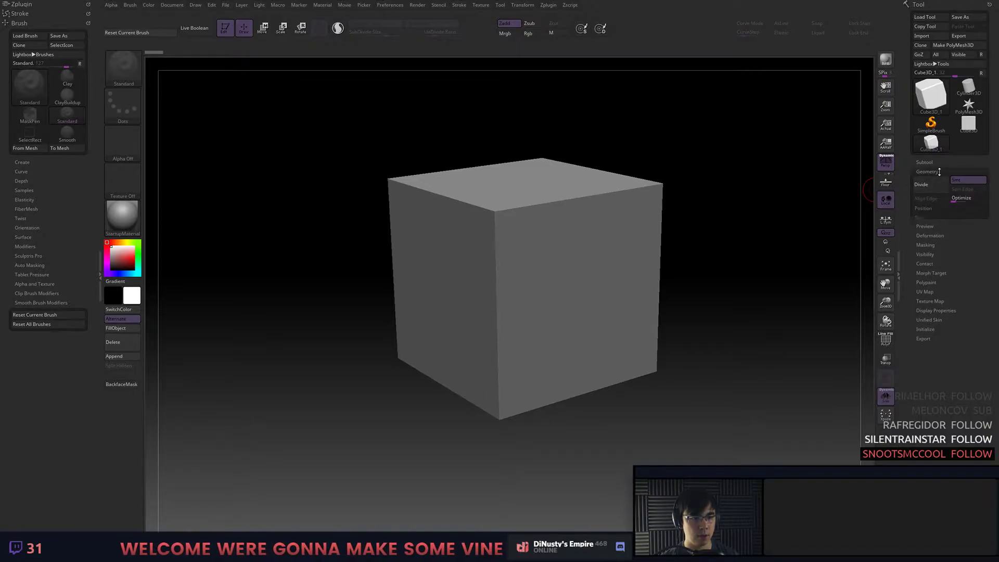
{"action": "left_click", "coordinate": [965, 46]}
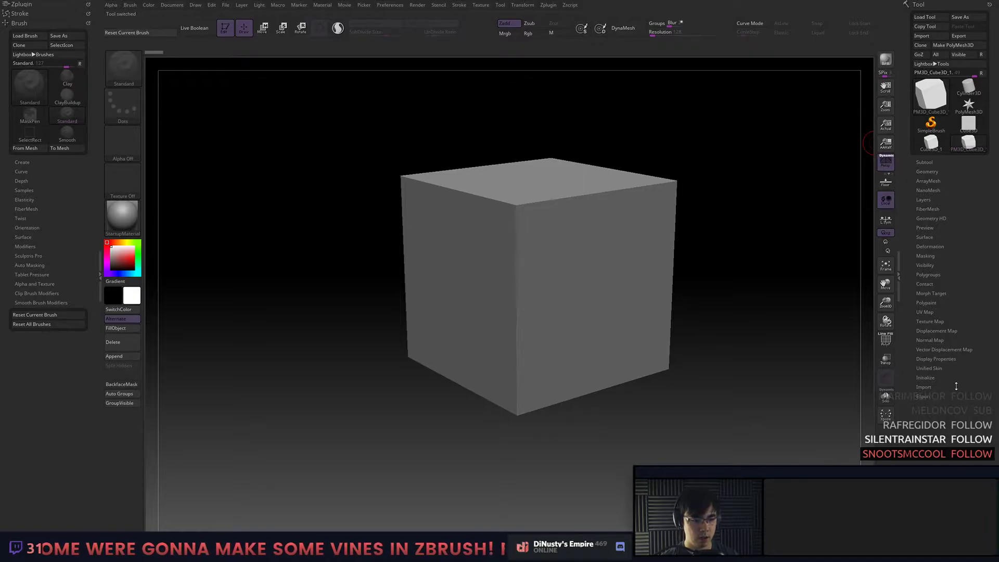
Initialize the polymesh as a QCube and display its polyframe to check the face divisions.
{"action": "left_click", "coordinate": [940, 350]}
{"action": "left_click", "coordinate": [939, 350]}
{"action": "left_click", "coordinate": [939, 350]}
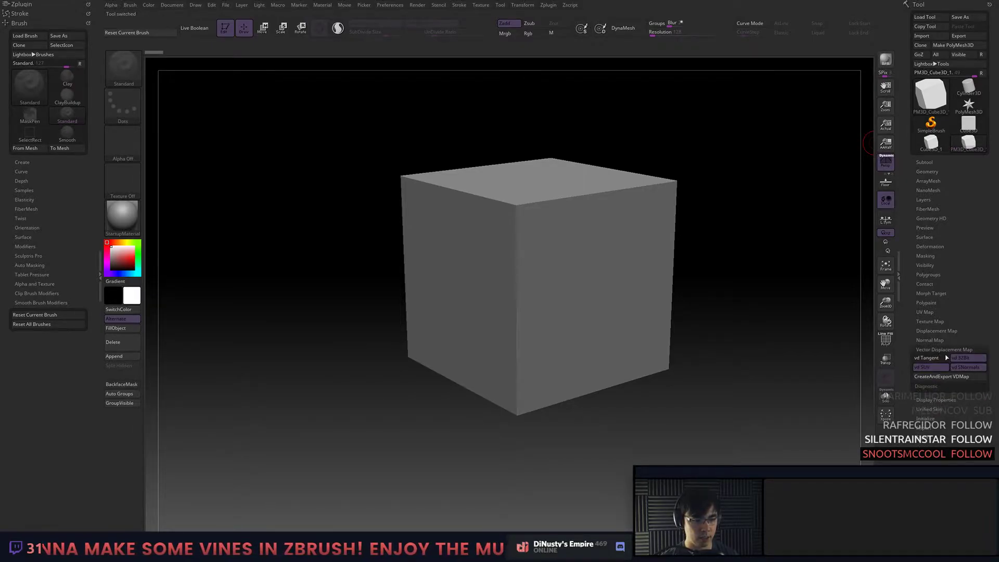
{"action": "left_click", "coordinate": [948, 349]}
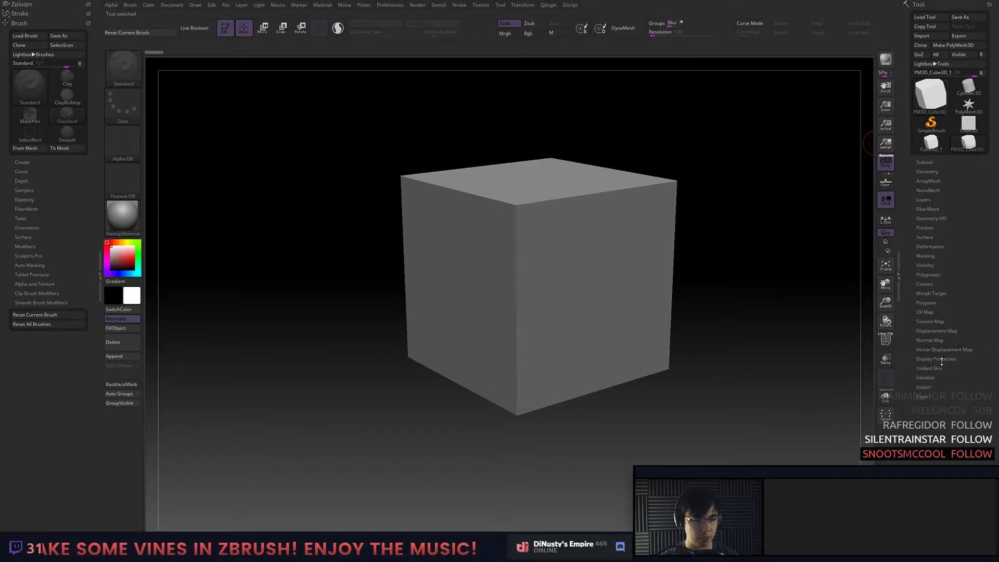
{"action": "left_click", "coordinate": [926, 378]}
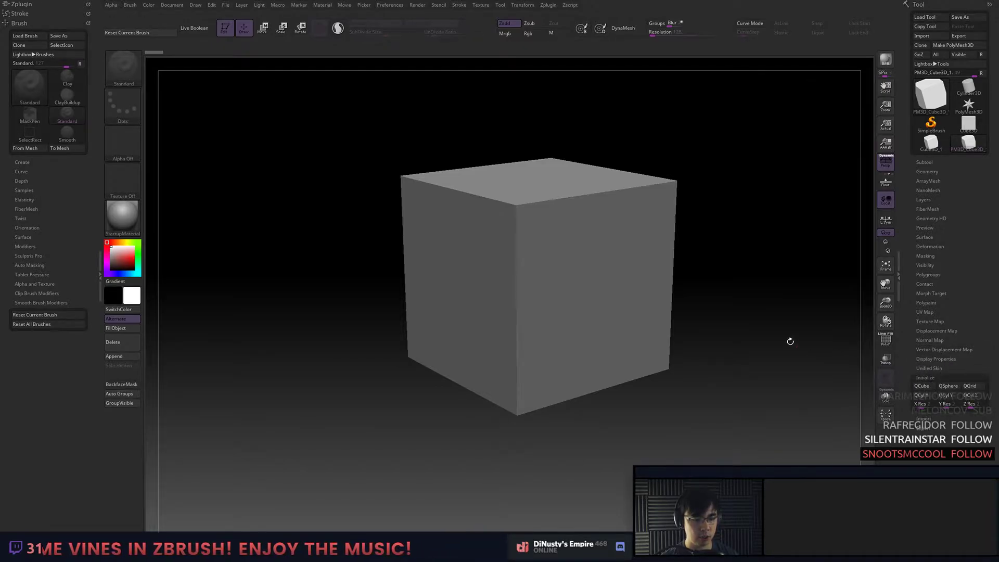
{"action": "left_click", "coordinate": [922, 385]}
{"action": "left_click_drag", "start_coordinate": [758, 332], "coordinate": [750, 314]}
{"action": "key", "text": "f"}
{"action": "key", "text": "shift+f"}
{"action": "left_click_drag", "start_coordinate": [803, 278], "coordinate": [774, 284], "text": "alt"}
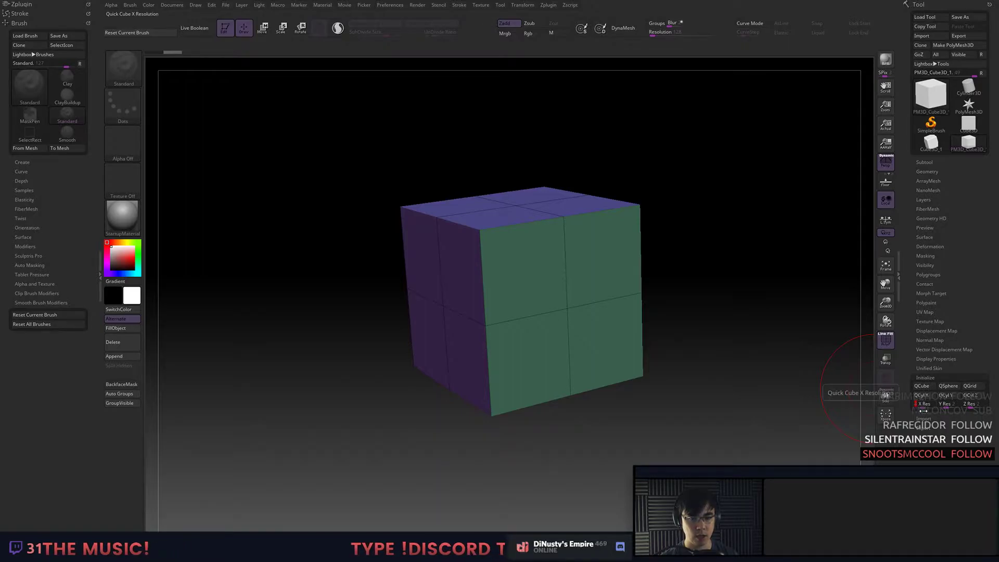
Try regenerating the QCube with a different axis resolution, undo it, and hide the polyframe.
{"action": "left_click", "coordinate": [927, 387]}
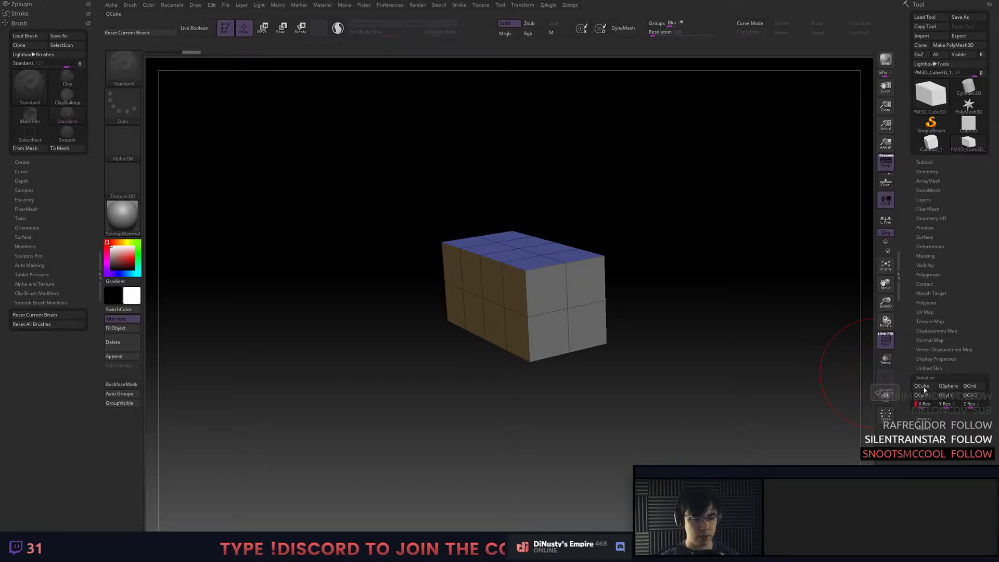
{"action": "key", "text": "ctrl+z"}
{"action": "mouse_move", "coordinate": [754, 328]}
{"action": "left_mouse_down"}
{"action": "mouse_move", "coordinate": [754, 361]}
{"action": "mouse_move", "coordinate": [747, 335]}
{"action": "mouse_move", "coordinate": [757, 312]}
{"action": "mouse_move", "coordinate": [749, 339]}
{"action": "mouse_move", "coordinate": [708, 363]}
{"action": "mouse_move", "coordinate": [738, 364]}
{"action": "mouse_move", "coordinate": [738, 335]}
{"action": "mouse_move", "coordinate": [774, 310]}
{"action": "mouse_move", "coordinate": [762, 284]}
{"action": "mouse_move", "coordinate": [772, 295]}
{"action": "mouse_move", "coordinate": [769, 185]}
{"action": "left_mouse_up"}
{"action": "key", "text": "shift+f"}
{"action": "key", "text": "shift+f"}
{"action": "key", "text": "shift+f"}
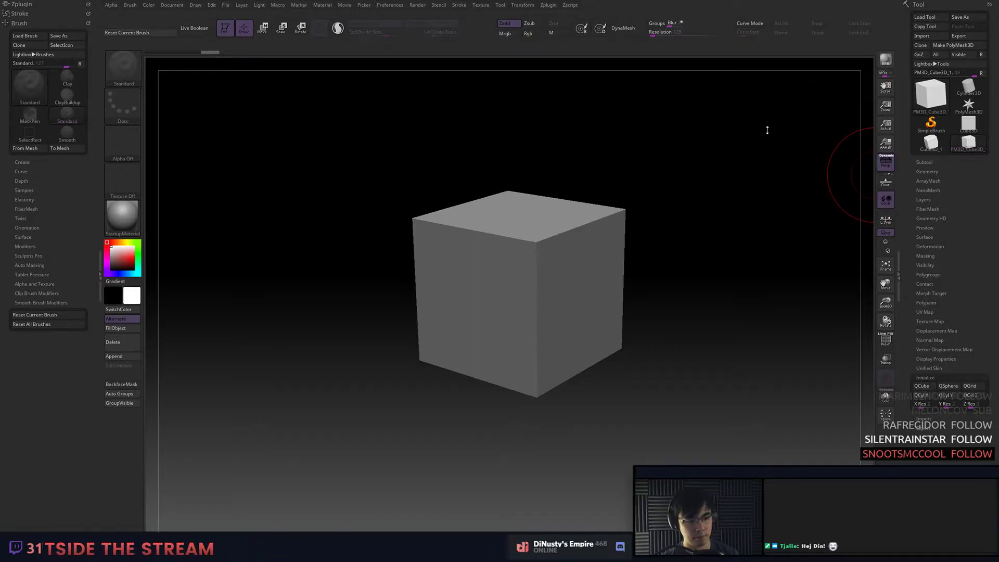
Mark the cube subtool as a Start group and duplicate it as a second subtool.
{"action": "left_click_drag", "start_coordinate": [723, 157], "coordinate": [769, 172]}
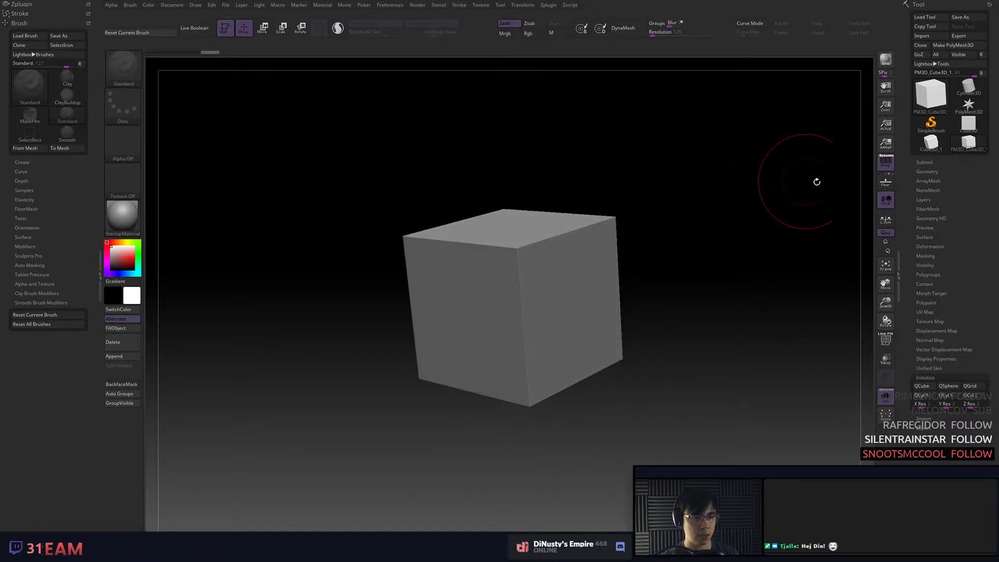
{"action": "left_click", "coordinate": [932, 161]}
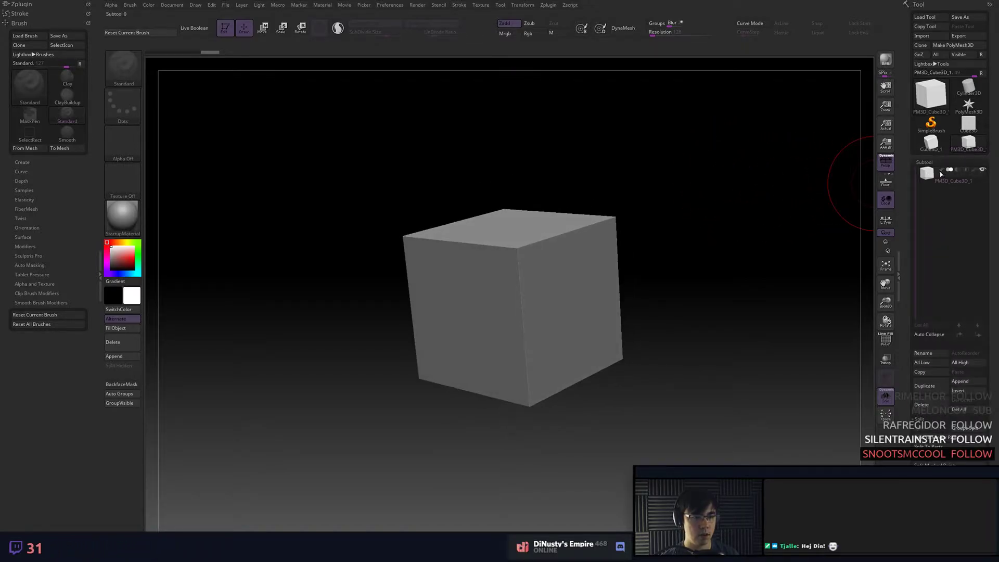
{"action": "mouse_move", "coordinate": [937, 171]}
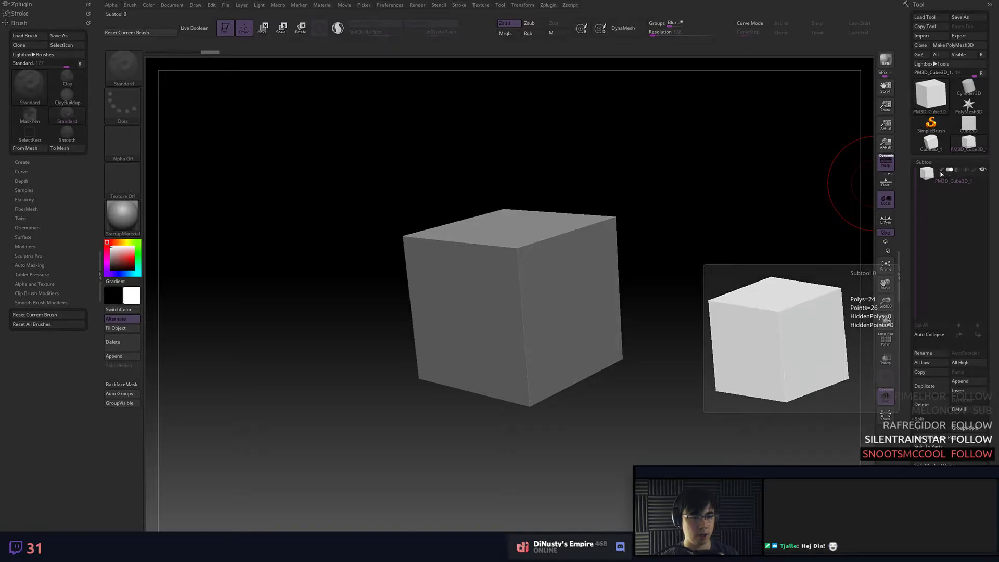
{"action": "left_click_drag", "start_coordinate": [854, 193], "coordinate": [756, 197]}
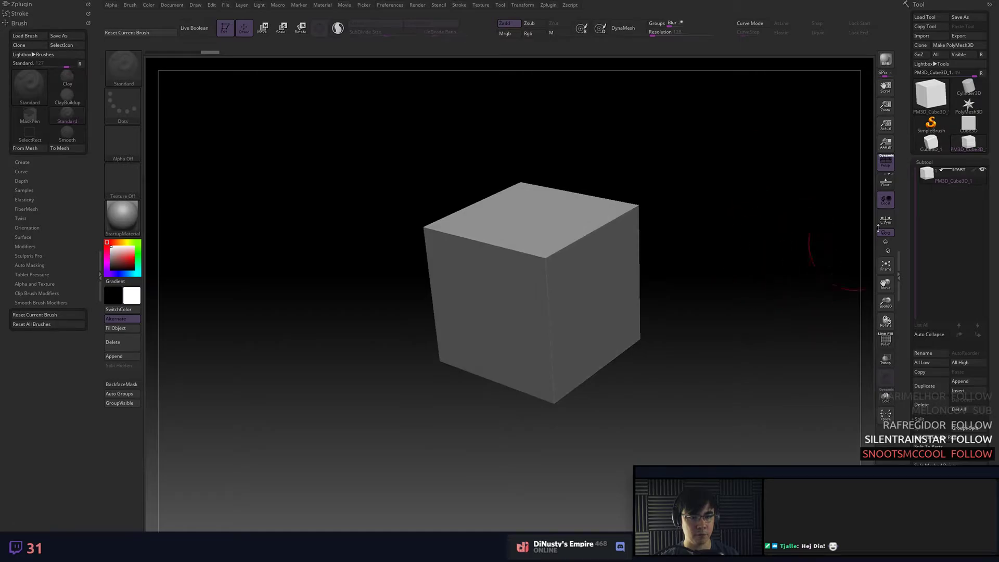
{"action": "mouse_move", "coordinate": [754, 214]}
{"action": "left_mouse_down"}
{"action": "mouse_move", "coordinate": [765, 223]}
{"action": "mouse_move", "coordinate": [761, 208]}
{"action": "left_mouse_up"}
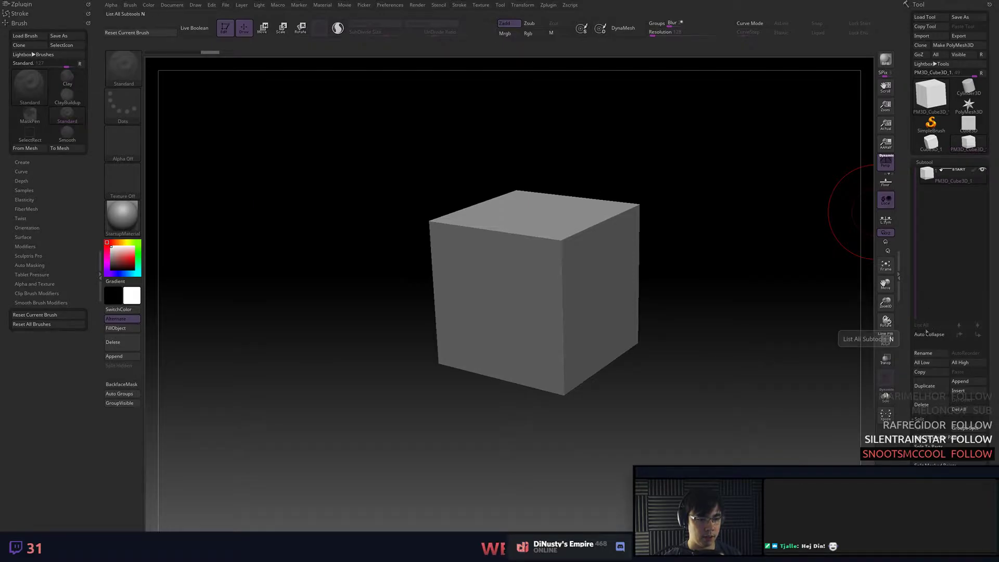
{"action": "left_click", "coordinate": [937, 385]}
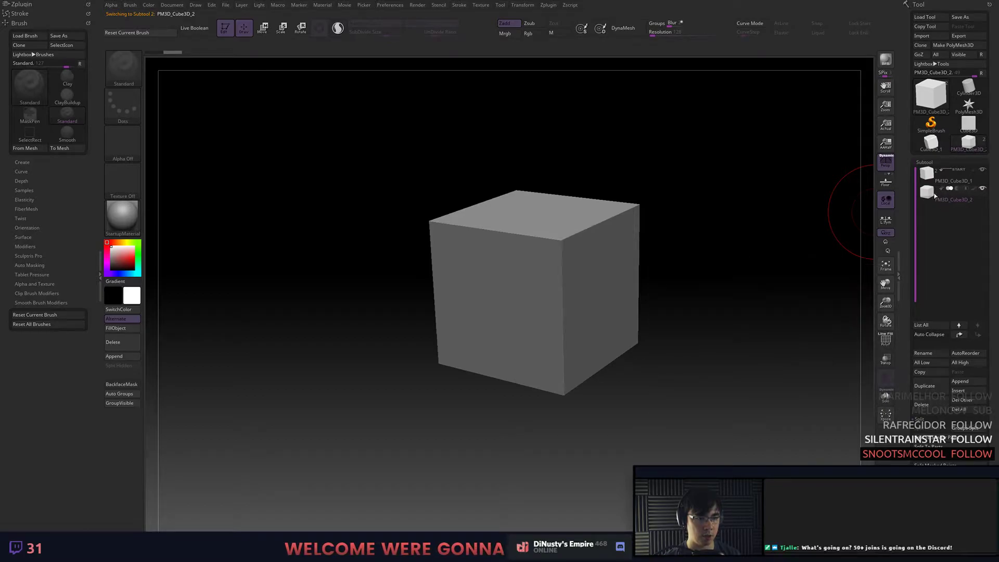
{"action": "mouse_move", "coordinate": [926, 187]}
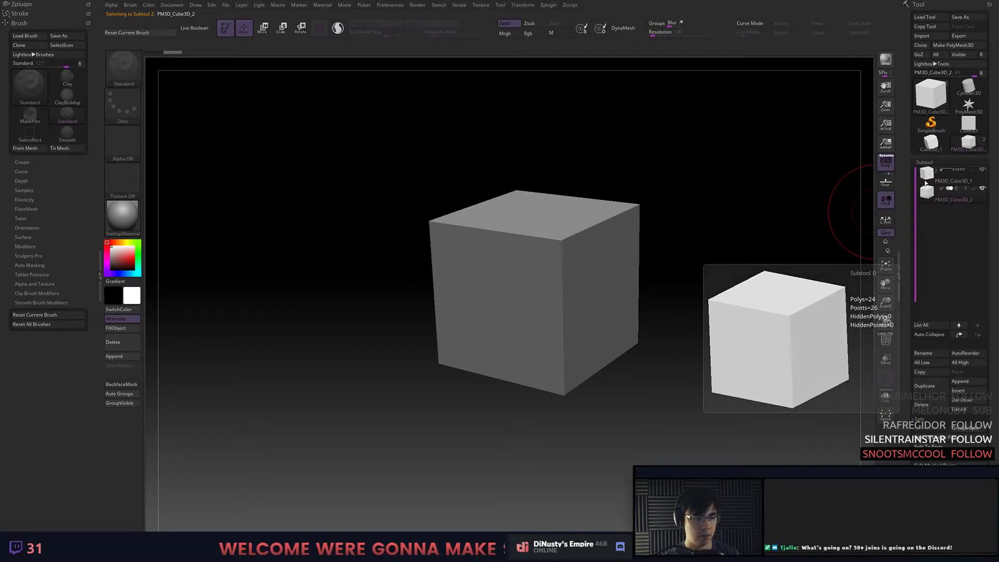
Set the duplicate cube subtool's boolean operation to subtraction.
{"action": "left_click_drag", "start_coordinate": [747, 261], "coordinate": [782, 237], "text": "alt"}
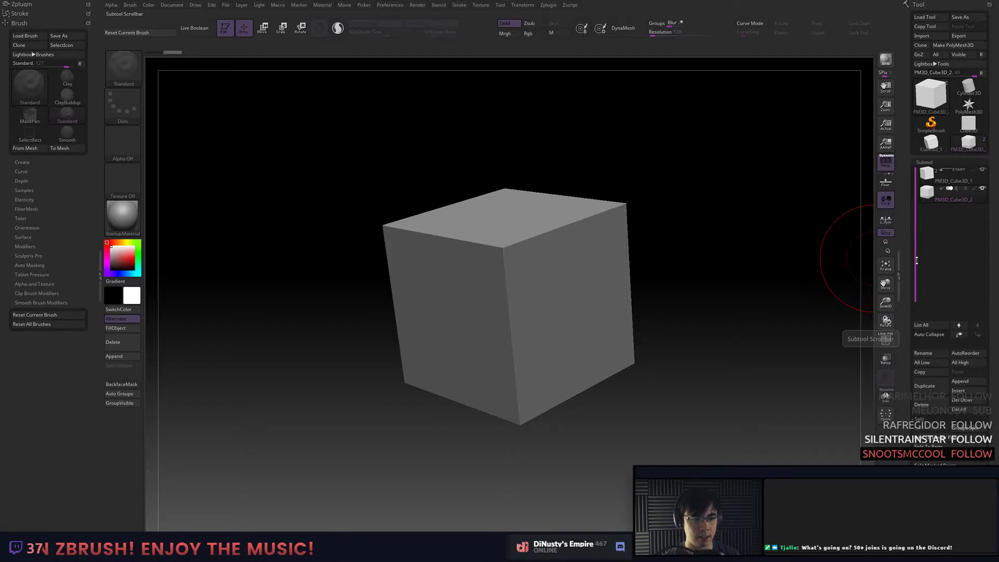
{"action": "left_click_drag", "start_coordinate": [799, 266], "coordinate": [867, 253]}
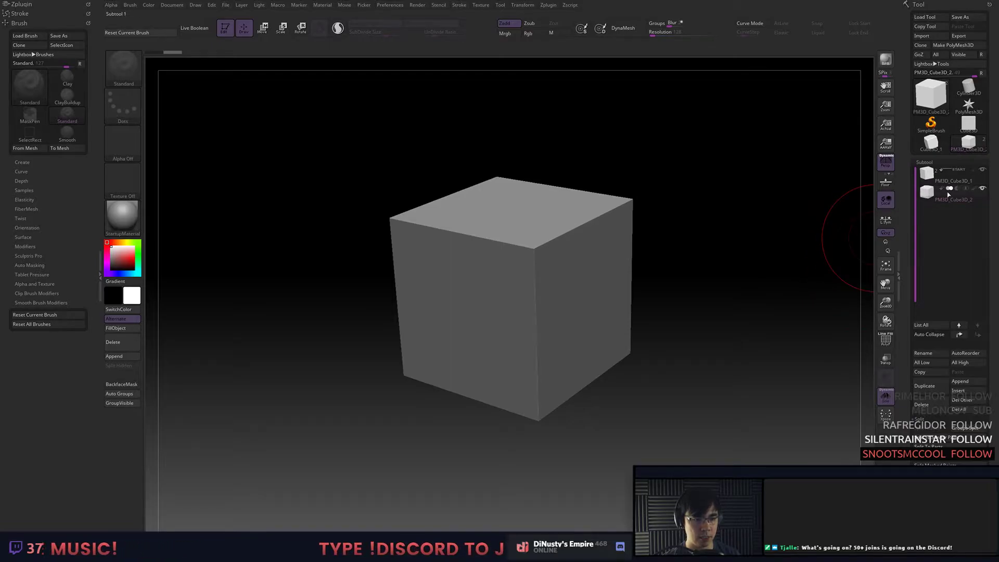
{"action": "mouse_move", "coordinate": [959, 190]}
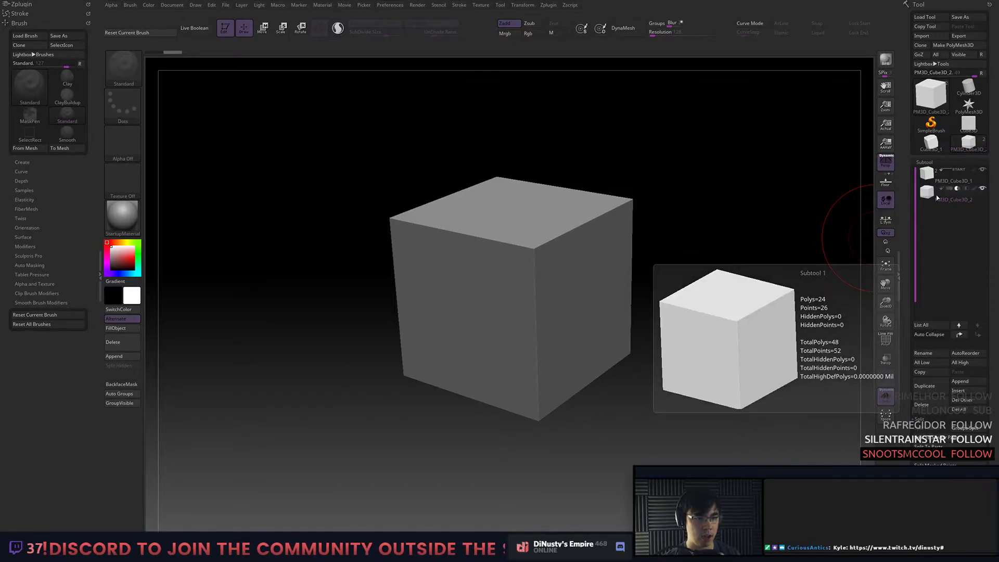
Move the duplicate cube diagonally upward so it overlaps only an upper corner of the original cube.
{"action": "key", "text": "w"}
{"action": "left_click_drag", "start_coordinate": [751, 185], "coordinate": [746, 197], "text": "alt"}
{"action": "left_click_drag", "start_coordinate": [667, 230], "coordinate": [698, 225]}
{"action": "left_click_drag", "start_coordinate": [520, 313], "coordinate": [661, 229]}
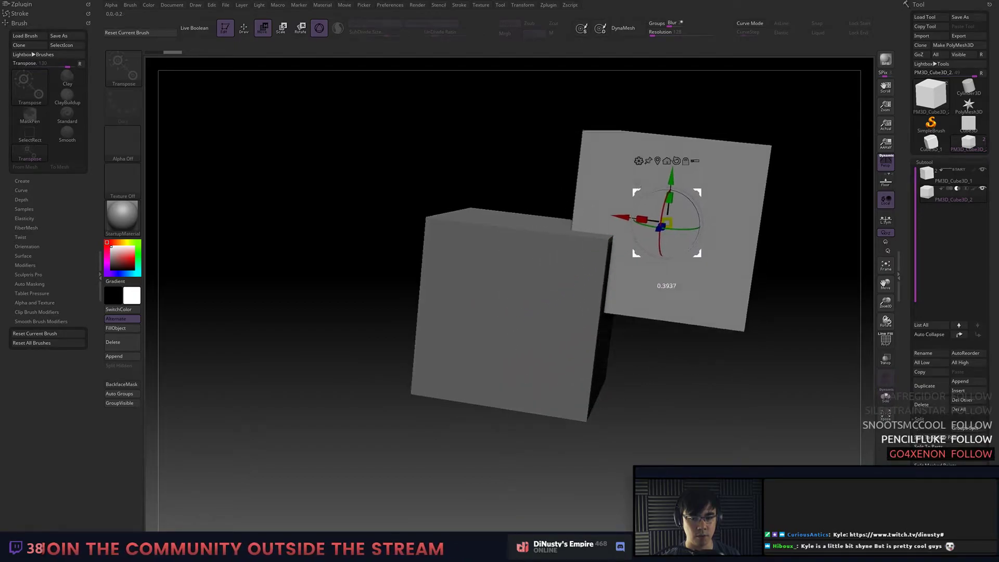
{"action": "left_click_drag", "start_coordinate": [471, 137], "coordinate": [596, 176]}
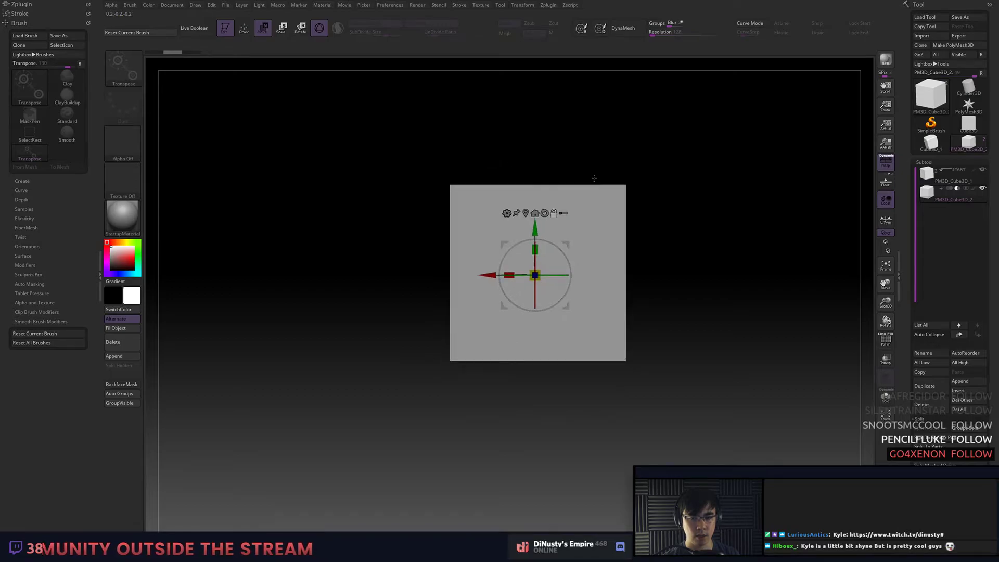
{"action": "left_click_drag", "start_coordinate": [512, 240], "coordinate": [609, 151]}
{"action": "left_click_drag", "start_coordinate": [770, 172], "coordinate": [759, 248]}
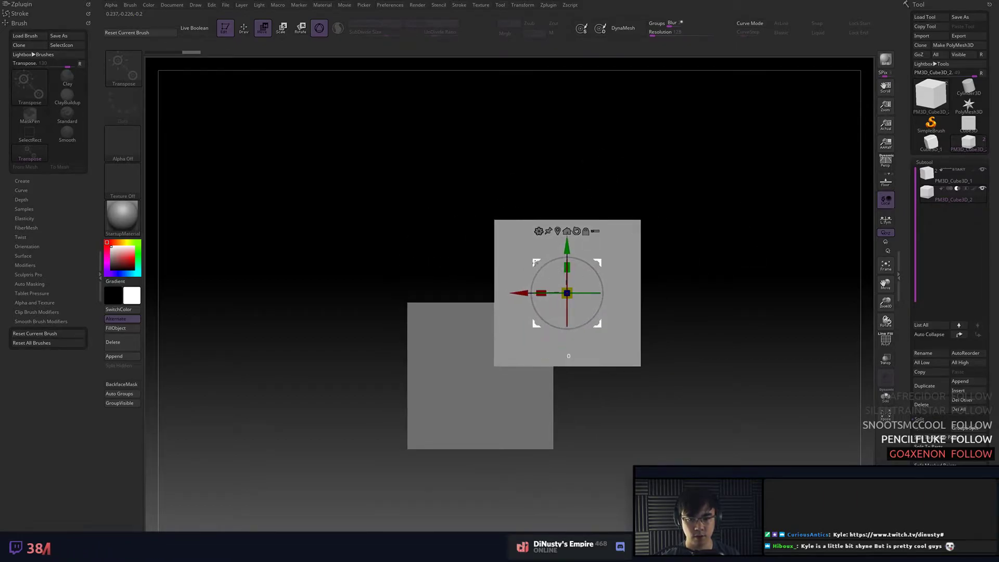
{"action": "left_click_drag", "start_coordinate": [729, 217], "coordinate": [761, 275]}
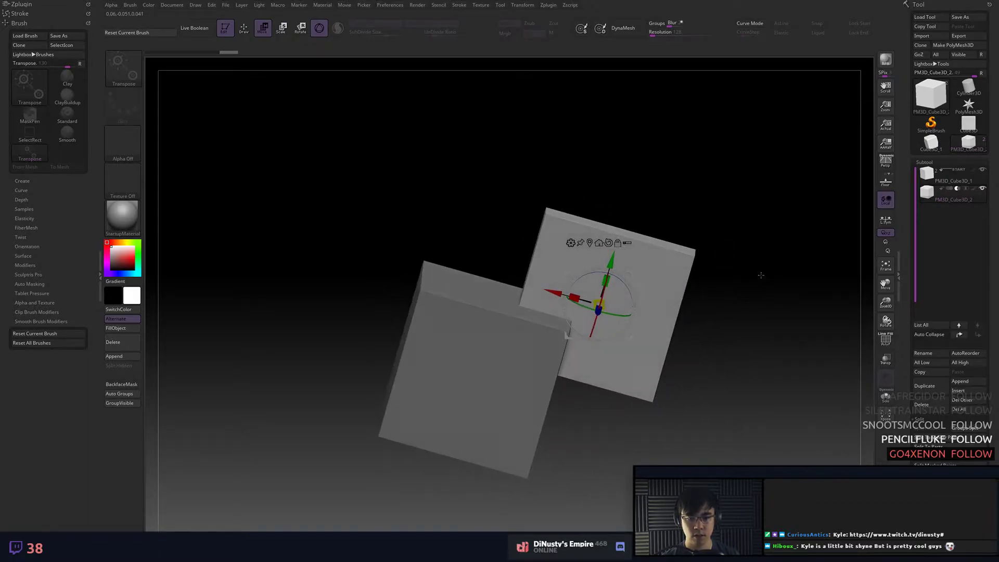
Scale the duplicate cube narrower and rotate it into a tilted slab crossing the original cube's upper corner.
{"action": "left_click_drag", "start_coordinate": [554, 300], "coordinate": [575, 306]}
{"action": "key", "text": "e"}
{"action": "left_click_drag", "start_coordinate": [571, 269], "coordinate": [645, 275]}
{"action": "key", "text": "ctrl+z"}
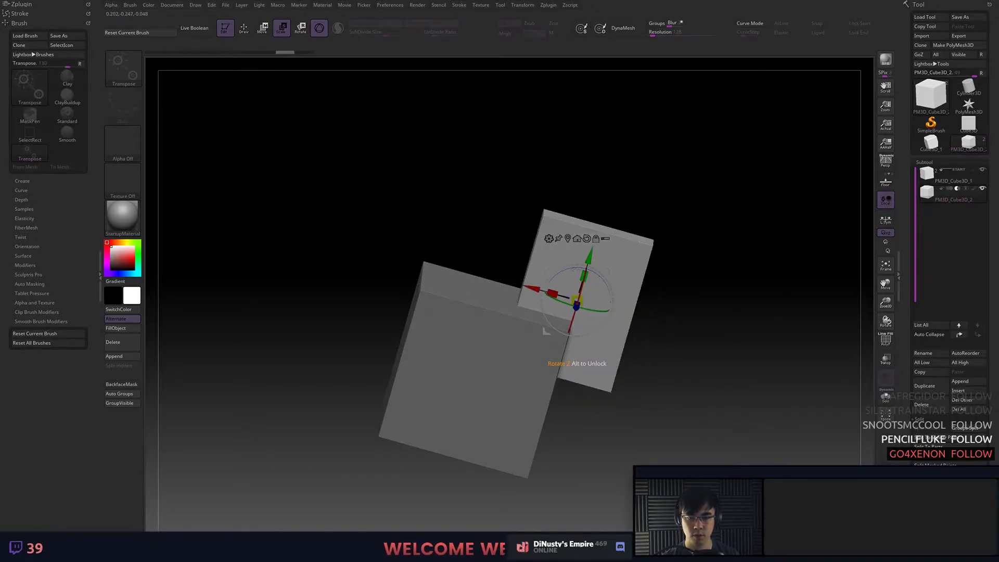
{"action": "left_click_drag", "start_coordinate": [703, 285], "coordinate": [754, 215]}
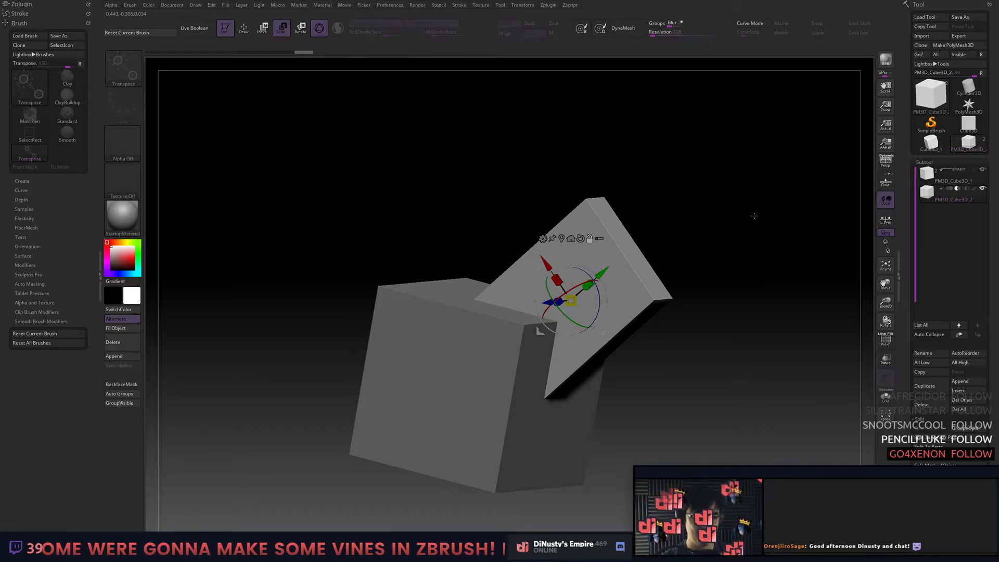
{"action": "left_click_drag", "start_coordinate": [754, 216], "coordinate": [740, 206]}
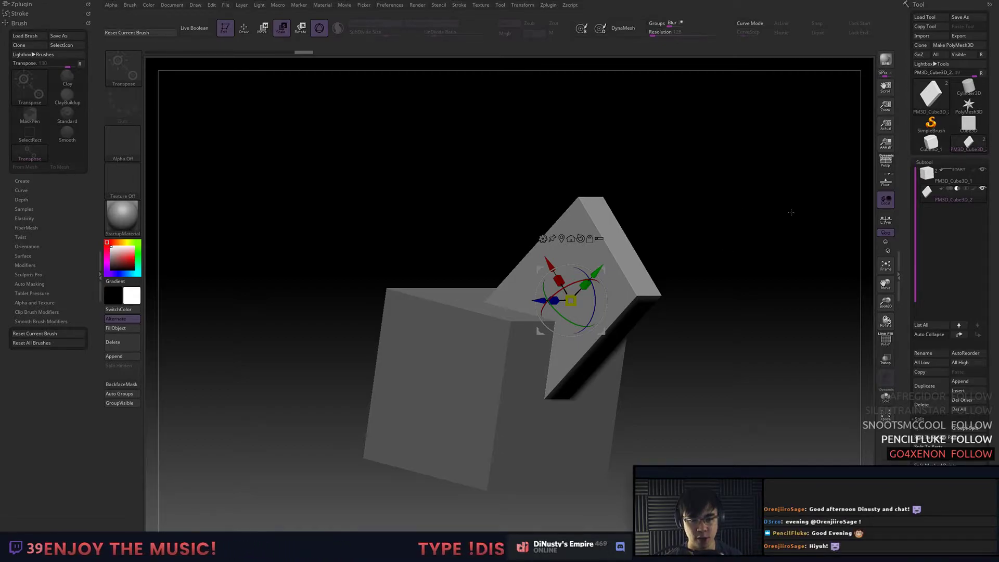
Turn on Live Boolean to preview the tilted slab's cut in the original cube's upper corner.
{"action": "left_click_drag", "start_coordinate": [753, 253], "coordinate": [624, 262]}
{"action": "left_click_drag", "start_coordinate": [538, 342], "coordinate": [597, 362]}
{"action": "left_click_drag", "start_coordinate": [720, 248], "coordinate": [648, 258]}
{"action": "key", "text": "alt+s"}
{"action": "key", "text": "alt+s"}
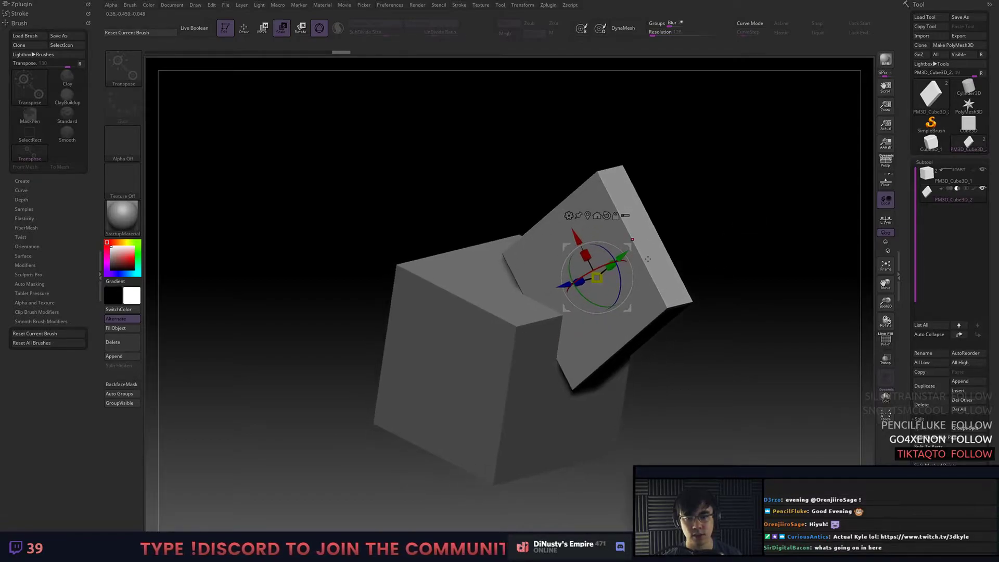
{"action": "left_click", "coordinate": [200, 31]}
{"action": "left_click_drag", "start_coordinate": [315, 96], "coordinate": [496, 132]}
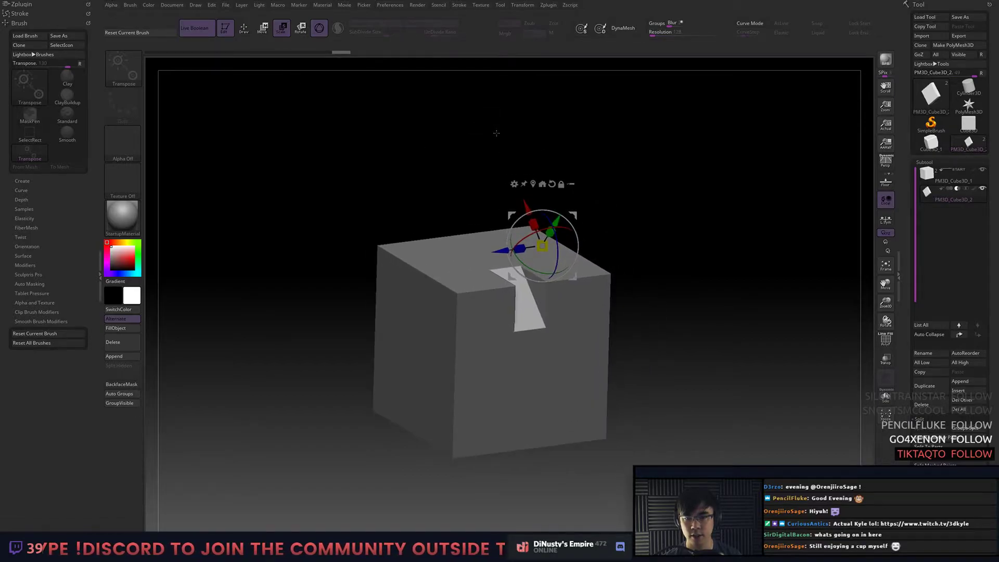
{"action": "key", "text": "w"}
{"action": "key", "text": "alt+s"}
{"action": "left_click_drag", "start_coordinate": [728, 203], "coordinate": [744, 208]}
{"action": "key", "text": "alt+s"}
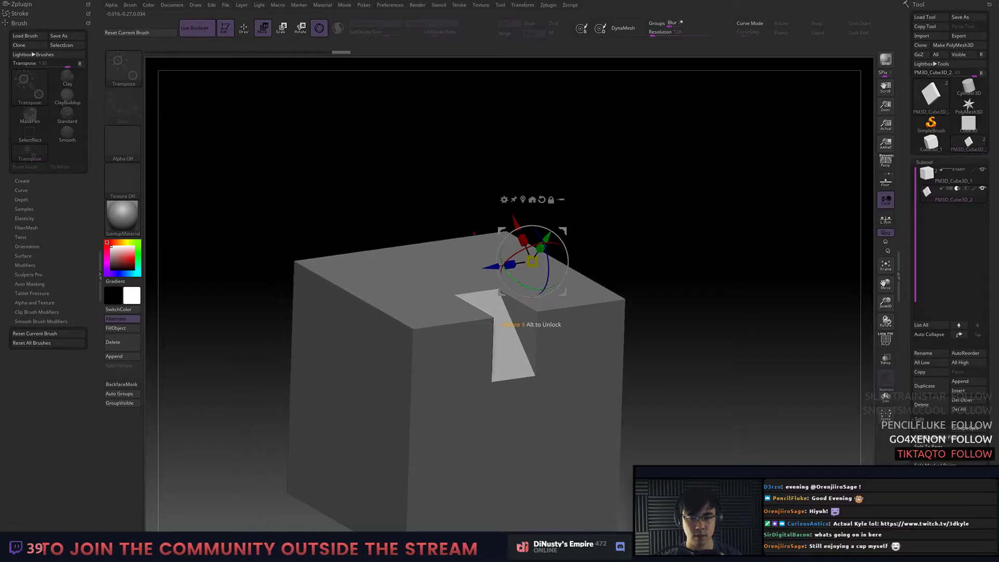
Slide the tilted slab along the original cube's upper edge to reposition its cut, checking its shape with PolyFrame.
{"action": "left_click_drag", "start_coordinate": [510, 265], "coordinate": [425, 276]}
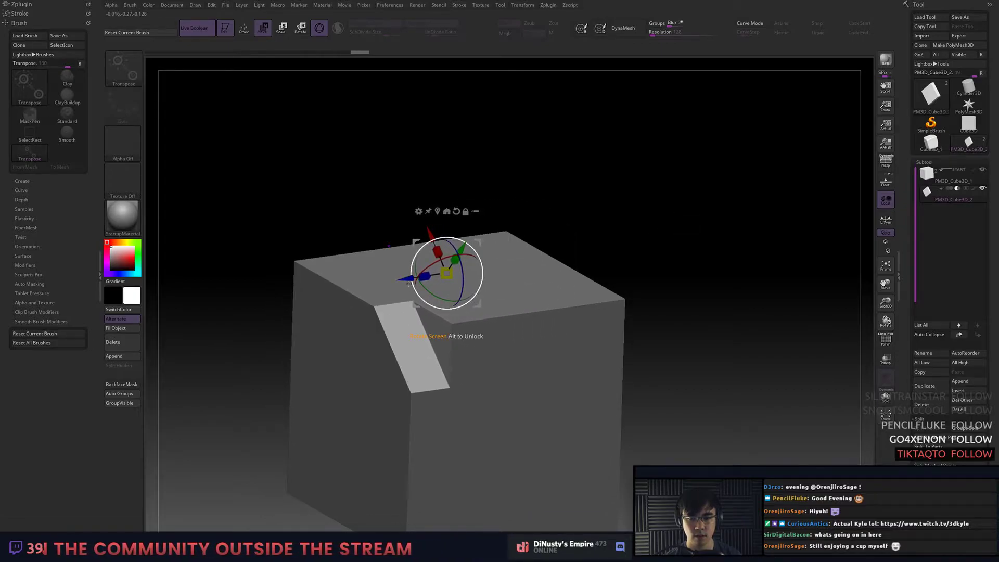
{"action": "key", "text": "shift+f"}
{"action": "left_click", "coordinate": [886, 342]}
{"action": "left_click", "coordinate": [886, 342]}
{"action": "left_click", "coordinate": [886, 342]}
{"action": "left_click", "coordinate": [886, 342]}
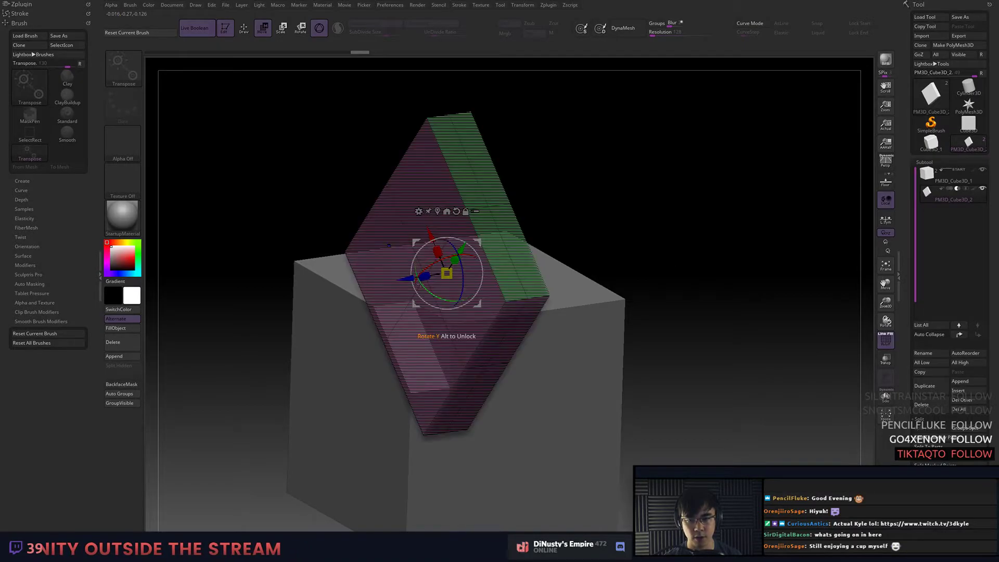
{"action": "left_click_drag", "start_coordinate": [425, 276], "coordinate": [250, 320]}
{"action": "key", "text": "shift+f"}
{"action": "key", "text": "shift+f"}
Try to cut a row of evenly spaced notches by copying the slab along the cube's upper edge.
{"action": "left_click_drag", "start_coordinate": [693, 227], "coordinate": [312, 255]}
{"action": "left_click", "coordinate": [645, 199]}
{"action": "key", "text": "shift+f"}
{"action": "left_click_drag", "start_coordinate": [164, 268], "coordinate": [260, 265]}
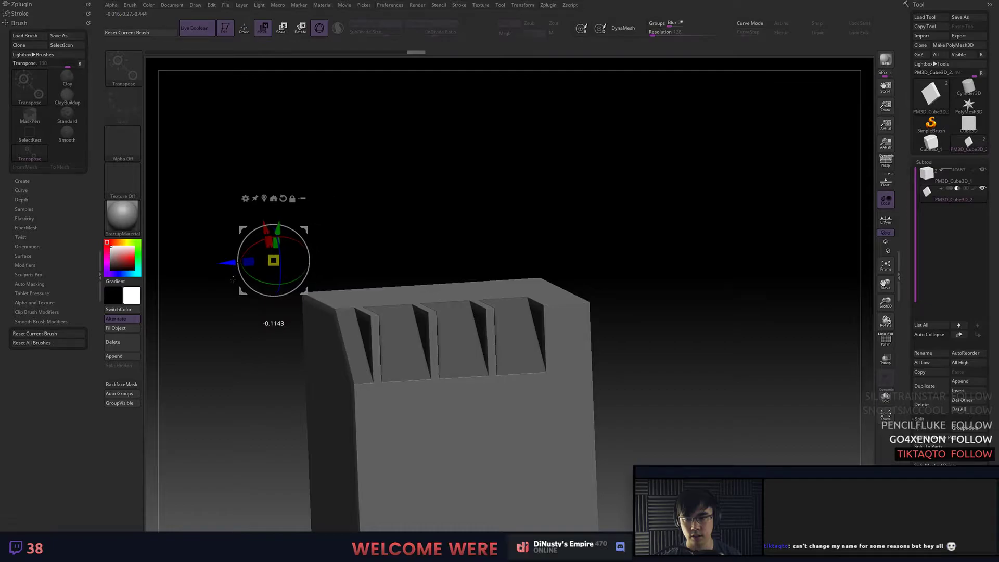
{"action": "key", "text": "ctrl+z"}
{"action": "left_click_drag", "start_coordinate": [161, 268], "coordinate": [225, 264]}
{"action": "key", "text": "r"}
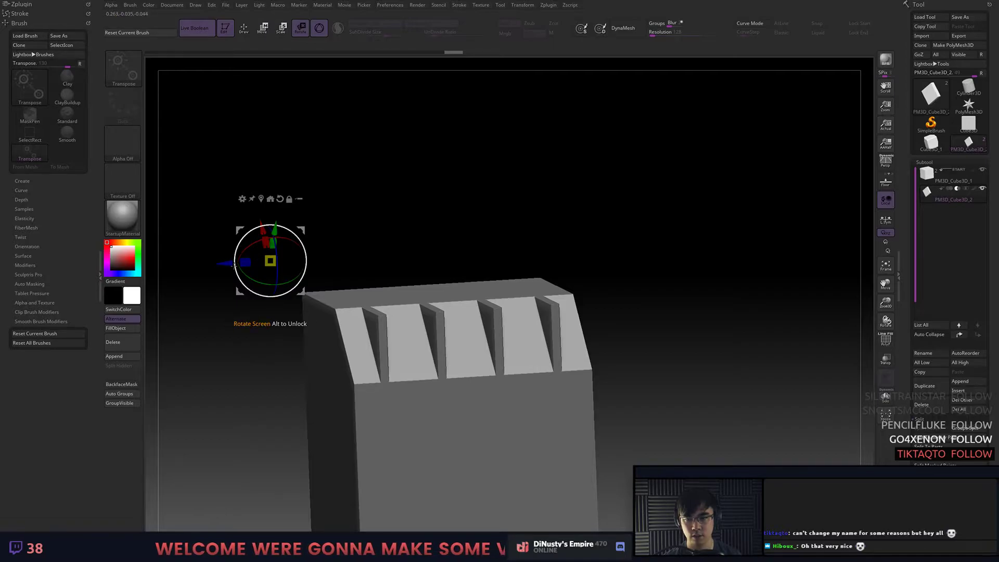
{"action": "left_click_drag", "start_coordinate": [249, 263], "coordinate": [391, 262]}
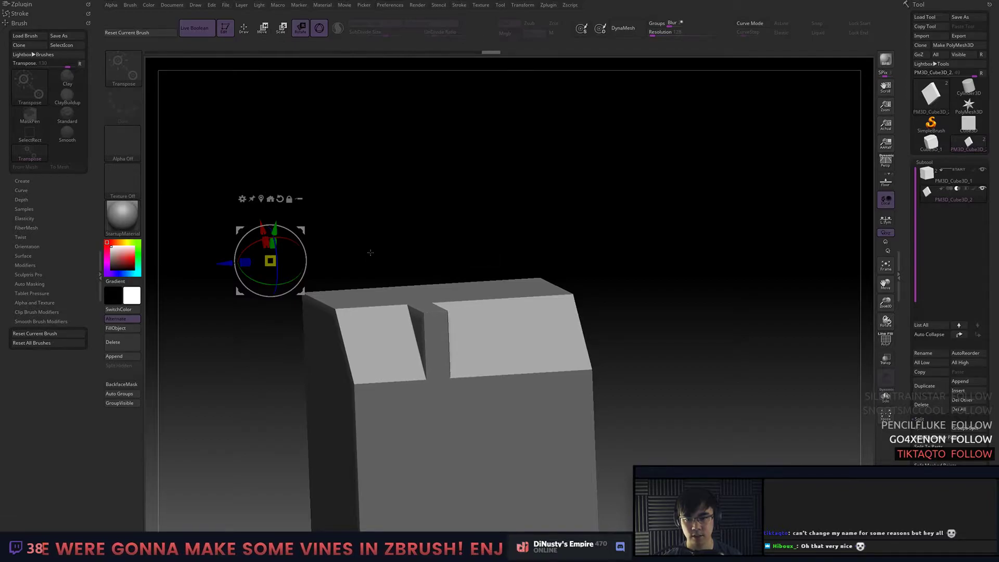
Undo the row of slab copies back to the single tilted slab at the end of the cube.
{"action": "key", "text": "ctrl+z"}
{"action": "key", "text": "ctrl+z"}
{"action": "key", "text": "ctrl+z"}
{"action": "key", "text": "shift+f"}
{"action": "key", "text": "ctrl+z"}
{"action": "key", "text": "ctrl+z"}
{"action": "key", "text": "ctrl+z"}
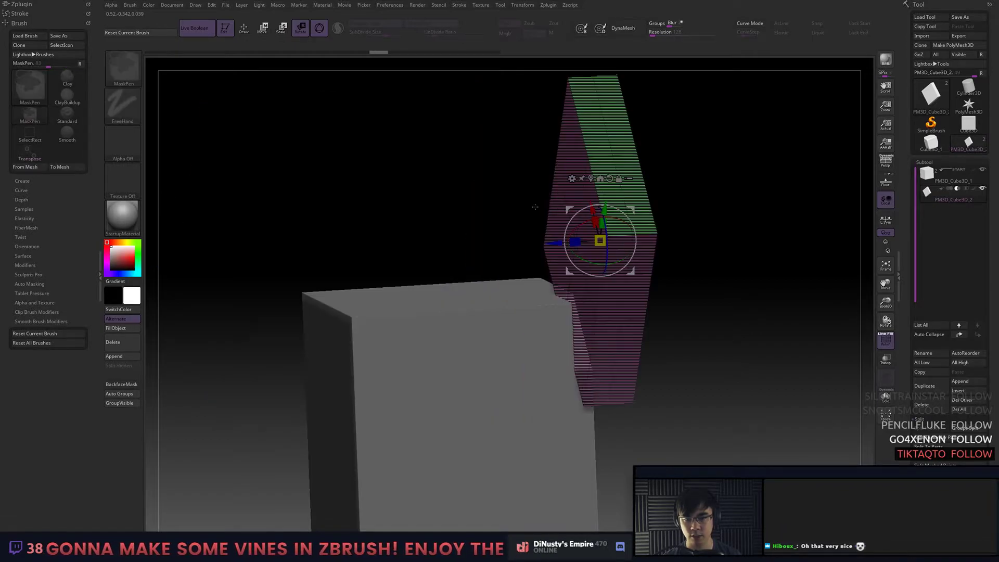
Move the slab inward along the cube's upper edge and duplicate it into three spaced slabs that cut separate notches.
{"action": "mouse_move", "coordinate": [555, 243]}
{"action": "left_mouse_down"}
{"action": "mouse_move", "coordinate": [437, 250]}
{"action": "mouse_move", "coordinate": [447, 254]}
{"action": "mouse_move", "coordinate": [438, 259]}
{"action": "left_mouse_up"}
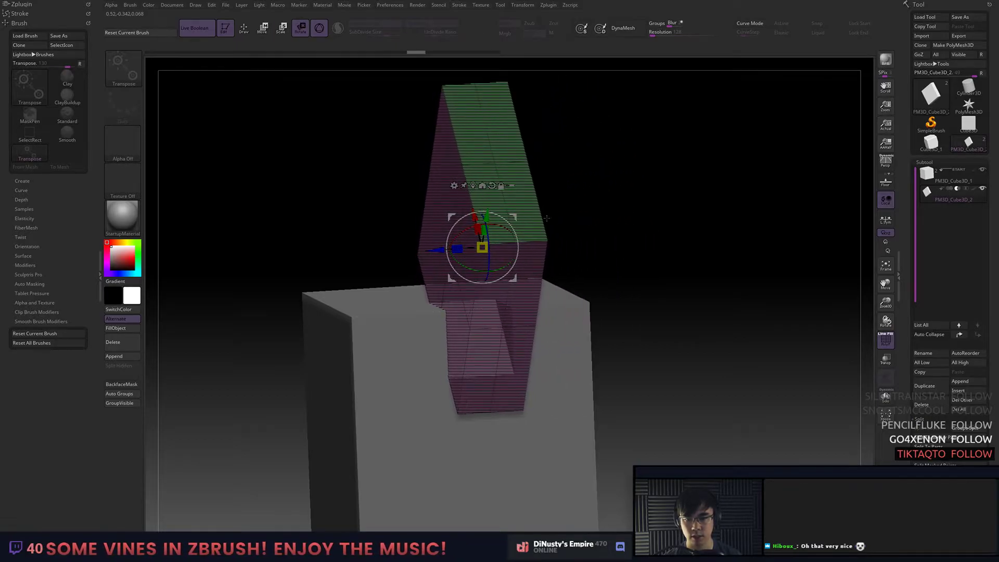
{"action": "left_click_drag", "start_coordinate": [431, 251], "coordinate": [550, 263], "text": "ctrl"}
{"action": "key", "text": "w"}
{"action": "key", "text": "q"}
{"action": "key", "text": "shift+f"}
{"action": "mouse_move", "coordinate": [705, 249]}
{"action": "left_mouse_down"}
{"action": "mouse_move", "coordinate": [710, 283]}
{"action": "mouse_move", "coordinate": [688, 292]}
{"action": "mouse_move", "coordinate": [732, 241]}
{"action": "left_mouse_up"}
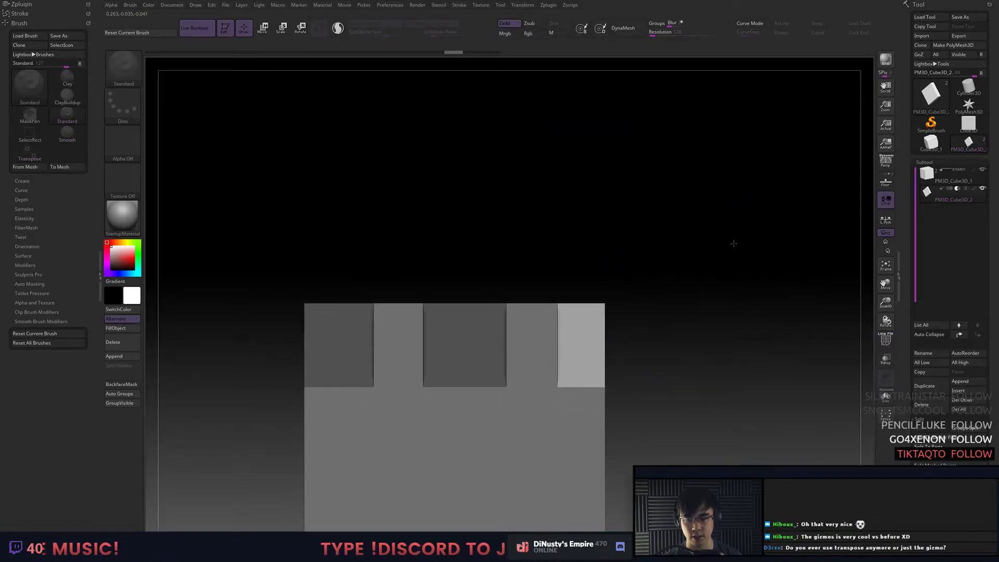
Clear the mask and shift the three slabs together slightly along the cube's upper edge.
{"action": "key", "text": "w"}
{"action": "left_click_drag", "start_coordinate": [567, 208], "coordinate": [566, 208]}
{"action": "left_click_drag", "start_coordinate": [731, 200], "coordinate": [736, 225], "text": "ctrl"}
{"action": "left_click_drag", "start_coordinate": [579, 203], "coordinate": [555, 212]}
{"action": "mouse_move", "coordinate": [734, 302]}
{"action": "left_mouse_down"}
{"action": "mouse_move", "coordinate": [749, 291]}
{"action": "mouse_move", "coordinate": [680, 355]}
{"action": "mouse_move", "coordinate": [718, 327]}
{"action": "left_mouse_up"}
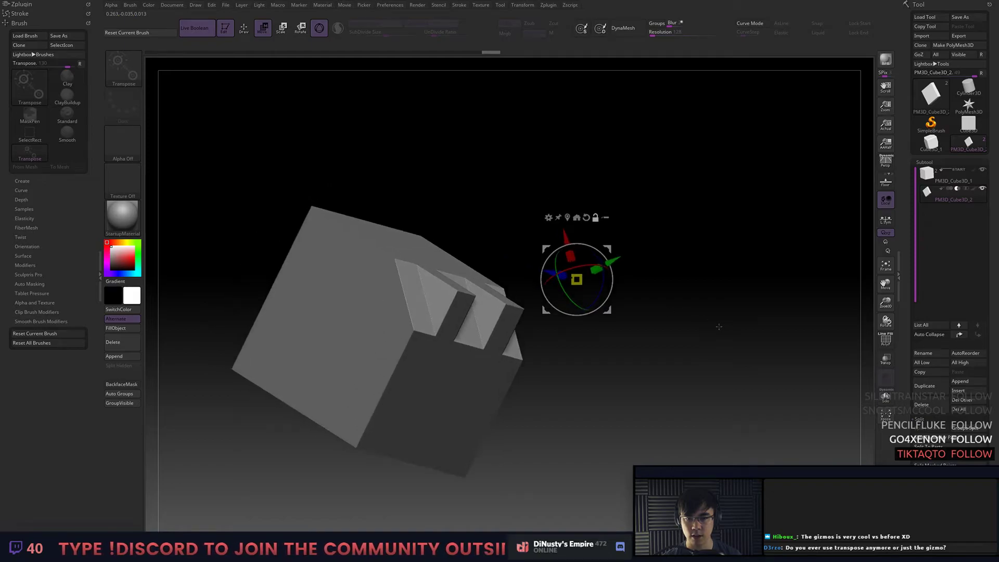
{"action": "key", "text": "q"}
{"action": "mouse_move", "coordinate": [685, 228]}
{"action": "left_mouse_down"}
{"action": "mouse_move", "coordinate": [660, 297]}
{"action": "mouse_move", "coordinate": [749, 302]}
{"action": "mouse_move", "coordinate": [758, 254]}
{"action": "mouse_move", "coordinate": [787, 290]}
{"action": "mouse_move", "coordinate": [588, 216]}
{"action": "mouse_move", "coordinate": [678, 225]}
{"action": "mouse_move", "coordinate": [657, 234]}
{"action": "mouse_move", "coordinate": [692, 194]}
{"action": "mouse_move", "coordinate": [727, 205]}
{"action": "mouse_move", "coordinate": [796, 185]}
{"action": "mouse_move", "coordinate": [859, 184]}
{"action": "mouse_move", "coordinate": [785, 157]}
{"action": "left_mouse_up"}
View the three-slab subtool in isolation, then show the notched cube and the subtool list again.
{"action": "left_click", "coordinate": [922, 163]}
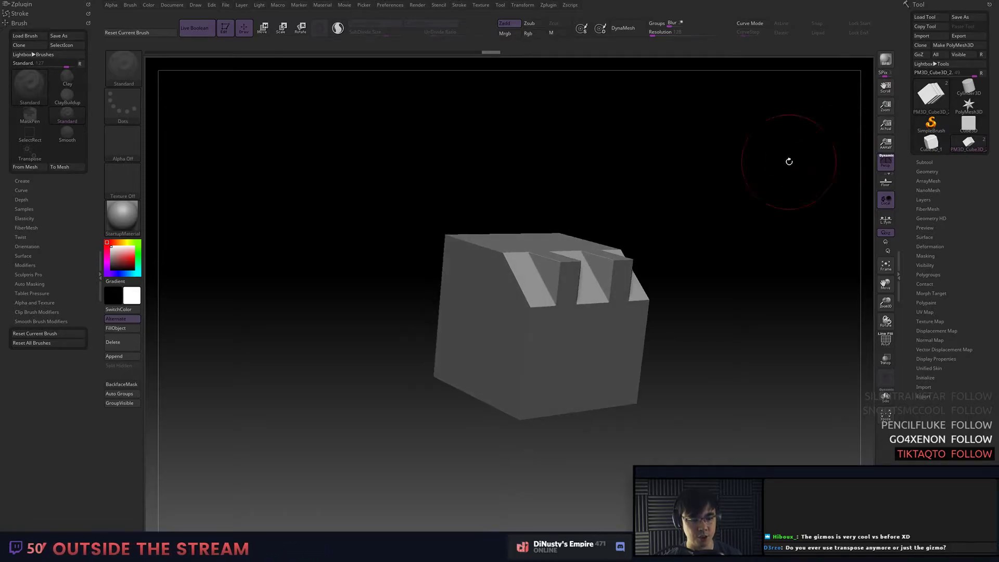
{"action": "mouse_move", "coordinate": [776, 170]}
{"action": "left_mouse_down"}
{"action": "mouse_move", "coordinate": [682, 211]}
{"action": "mouse_move", "coordinate": [687, 229]}
{"action": "mouse_move", "coordinate": [770, 185]}
{"action": "mouse_move", "coordinate": [780, 149]}
{"action": "mouse_move", "coordinate": [754, 125]}
{"action": "mouse_move", "coordinate": [760, 148]}
{"action": "mouse_move", "coordinate": [749, 160]}
{"action": "mouse_move", "coordinate": [760, 165]}
{"action": "left_mouse_up"}
{"action": "left_click", "coordinate": [695, 151]}
{"action": "left_click", "coordinate": [718, 143]}
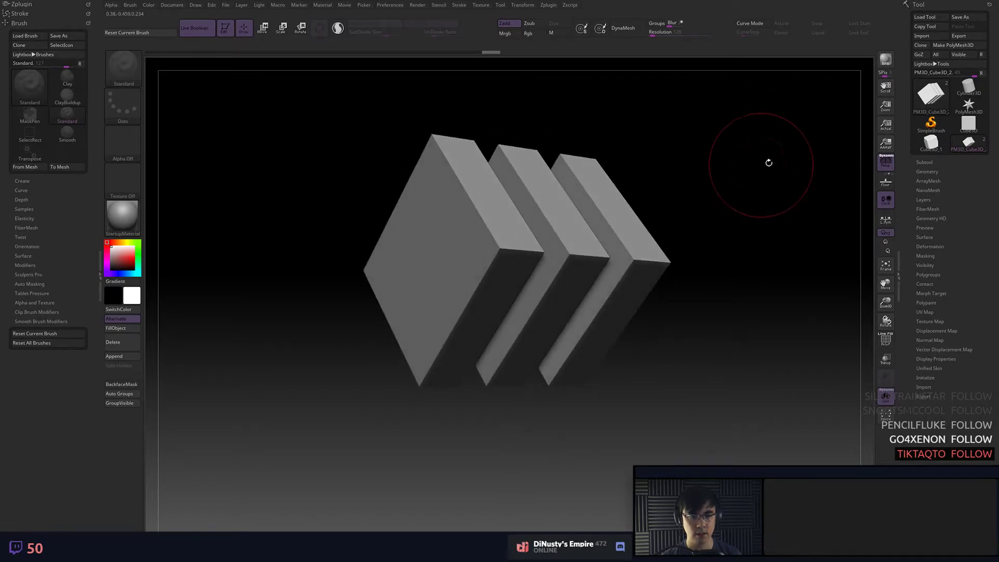
{"action": "left_click", "coordinate": [924, 162]}
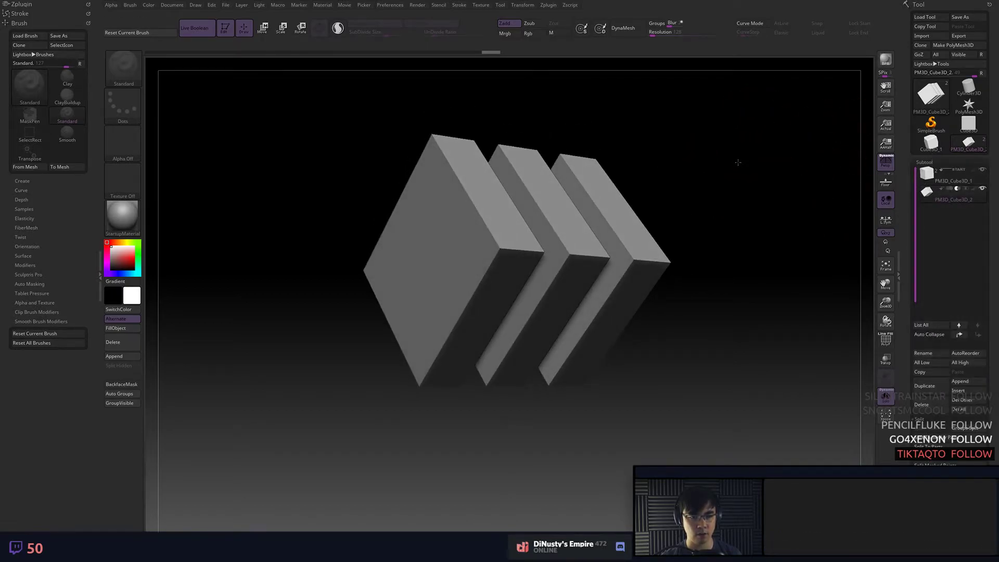
{"action": "left_click", "coordinate": [937, 186]}
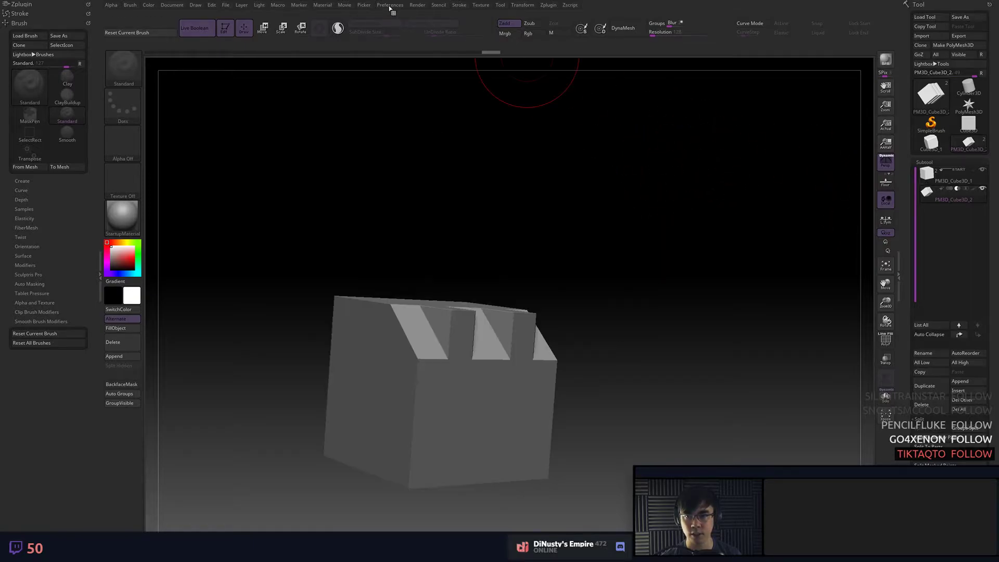
Go to the Allow Click To Solo option in the Edit preferences and toggle Solo mode on and off.
{"action": "left_click", "coordinate": [391, 6]}
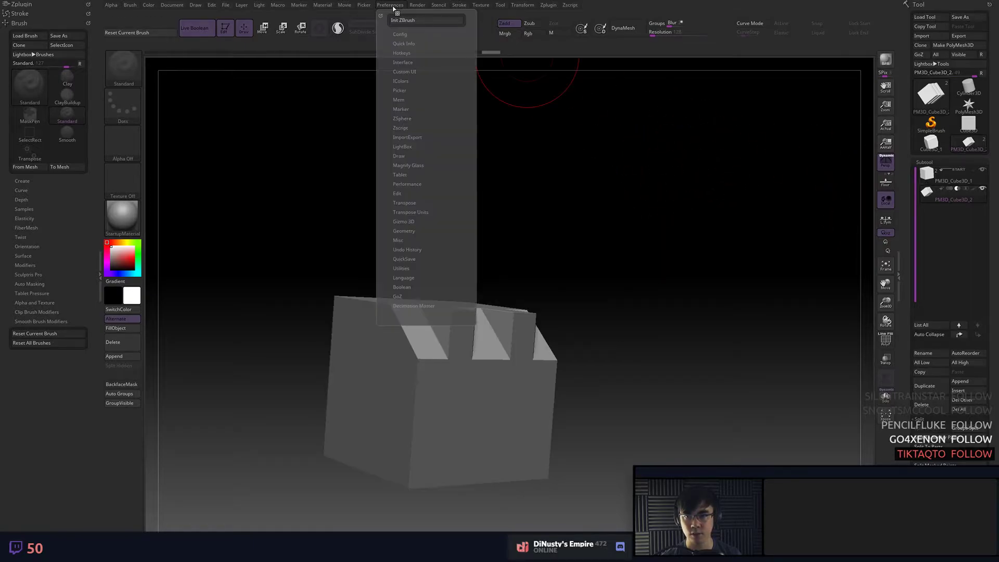
{"action": "left_click", "coordinate": [400, 194]}
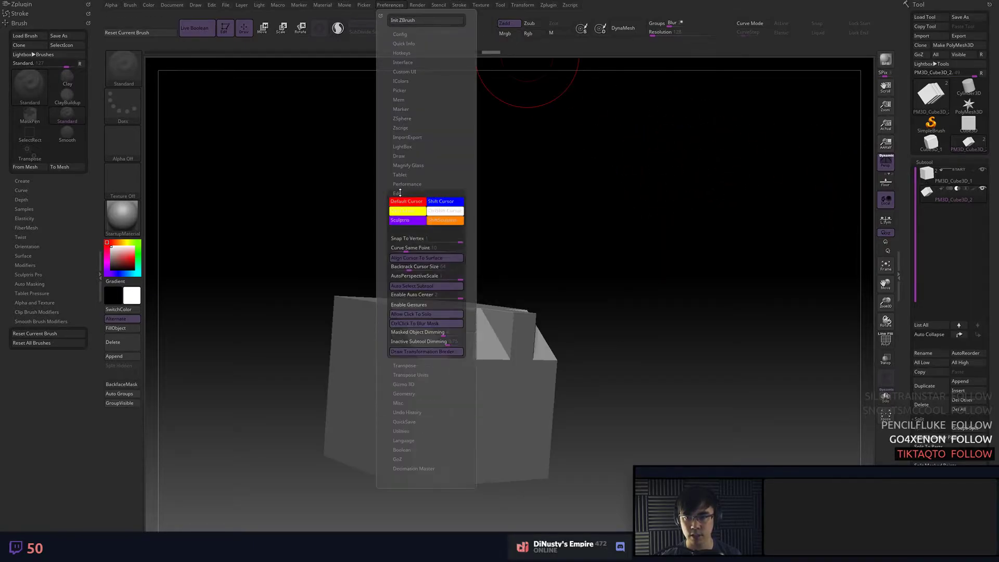
{"action": "left_click", "coordinate": [431, 315]}
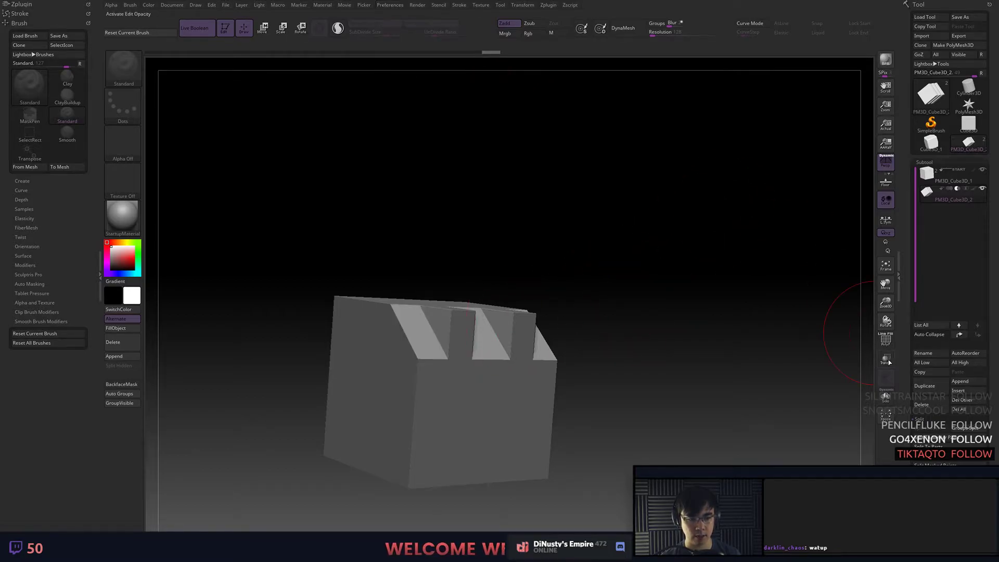
{"action": "left_click", "coordinate": [887, 399]}
{"action": "left_click", "coordinate": [888, 399]}
{"action": "left_click", "coordinate": [888, 399]}
{"action": "left_click", "coordinate": [888, 399]}
Make the original cube the active subtool and turn on Dynamic Subdiv in its geometry settings.
{"action": "left_click_drag", "start_coordinate": [746, 307], "coordinate": [785, 290]}
{"action": "key", "text": "shift+f"}
{"action": "key", "text": "shift+f"}
{"action": "left_click", "coordinate": [606, 271], "text": "alt"}
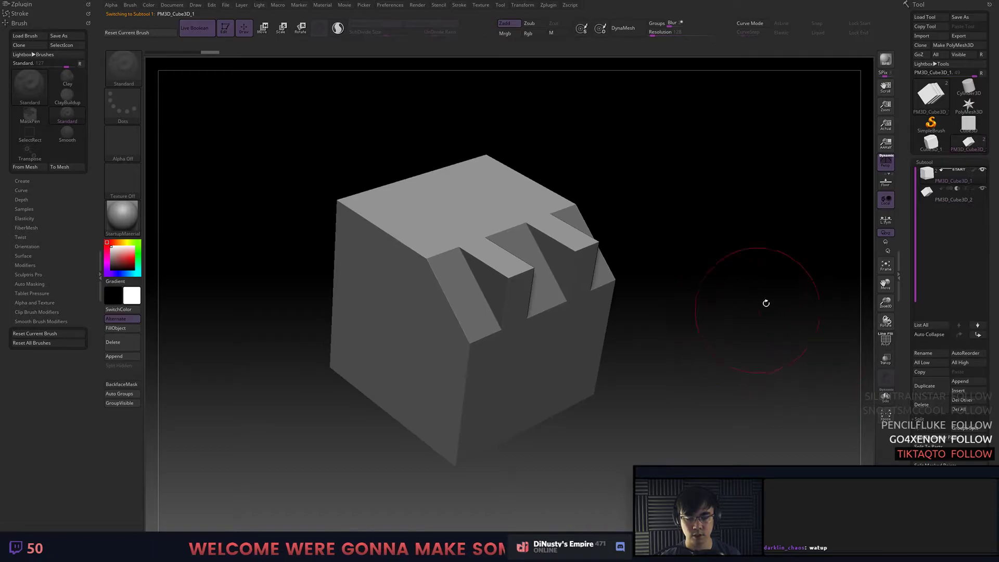
{"action": "scroll", "coordinate": [907, 351], "scroll_direction": "down", "scroll_amount": 5}
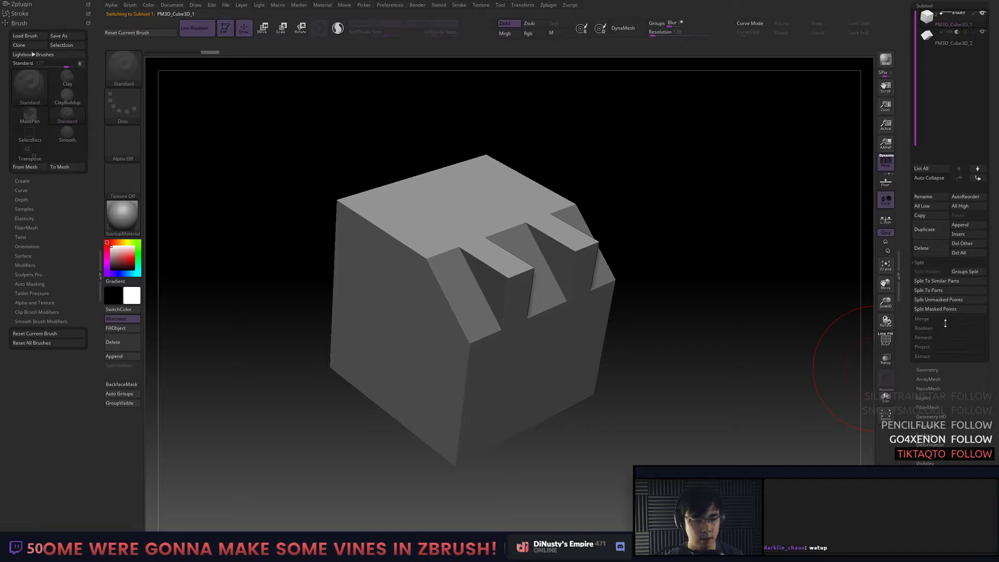
{"action": "left_click", "coordinate": [934, 369]}
{"action": "scroll", "coordinate": [907, 180], "scroll_direction": "up", "scroll_amount": 3}
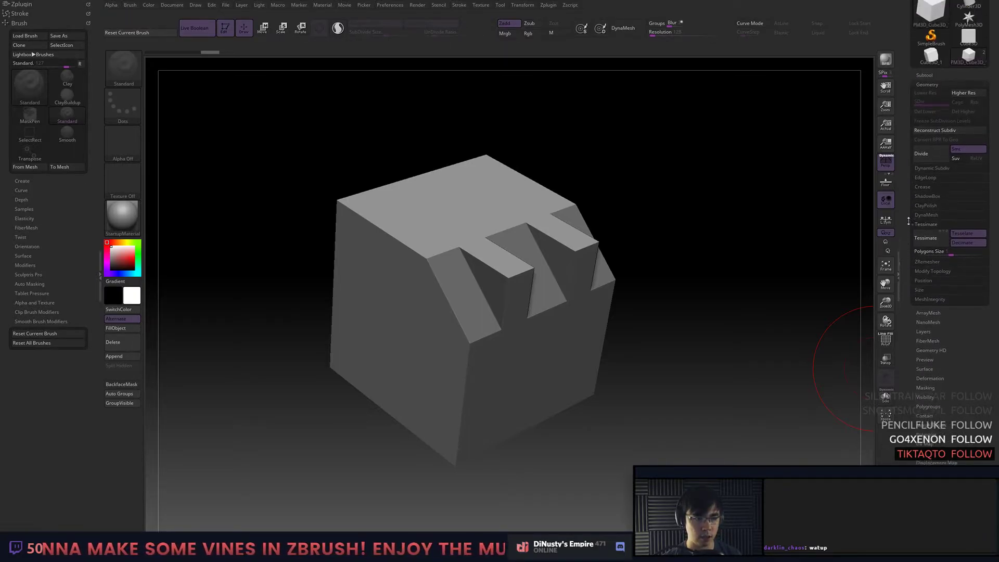
{"action": "left_click", "coordinate": [942, 184]}
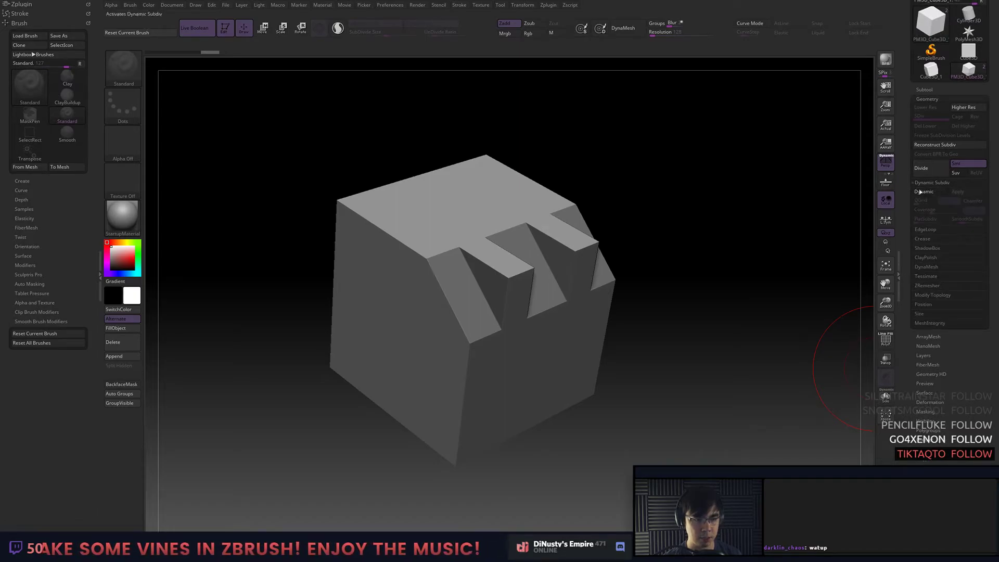
{"action": "left_click", "coordinate": [924, 191]}
Raise the cube's SmoothSubdiv level and inspect the smoothed shape and its notches with PolyFrame on and off.
{"action": "left_click_drag", "start_coordinate": [749, 196], "coordinate": [760, 212]}
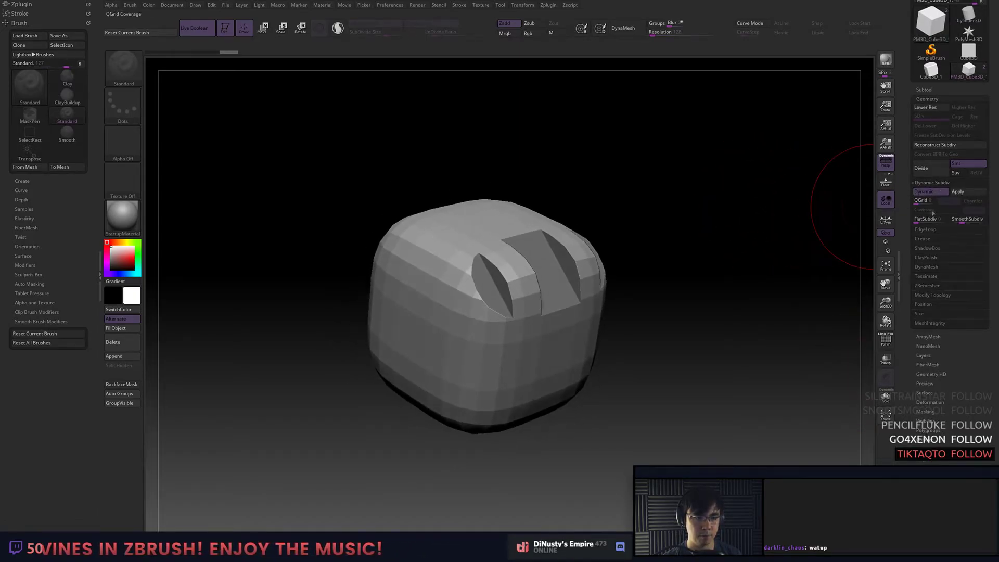
{"action": "left_click", "coordinate": [966, 221]}
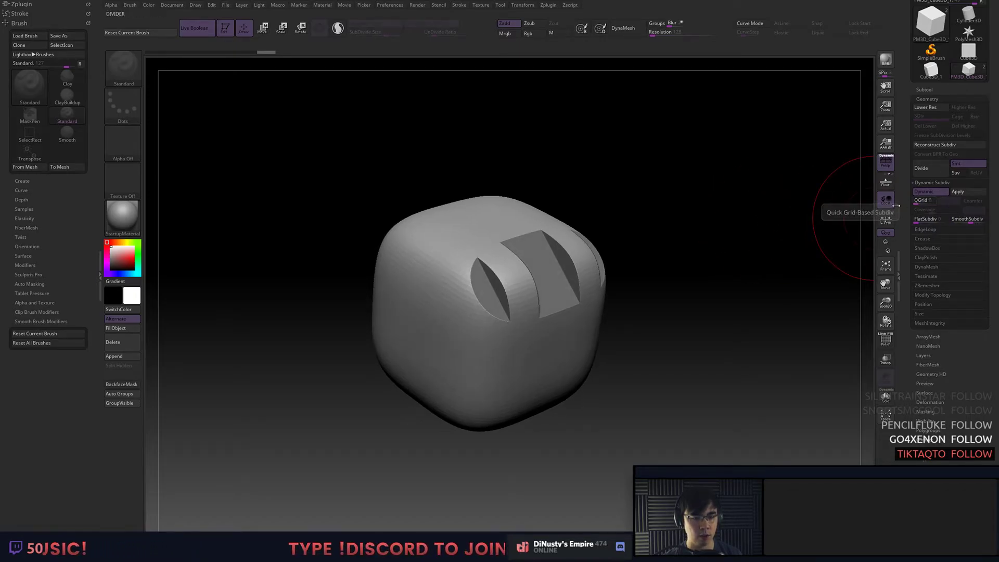
{"action": "key", "text": "shift+f"}
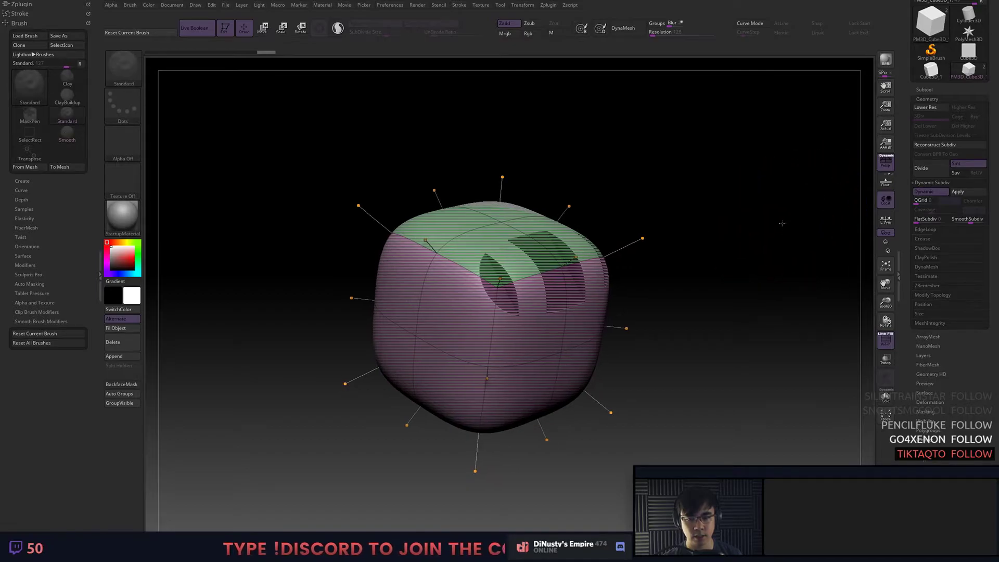
{"action": "left_click_drag", "start_coordinate": [779, 225], "coordinate": [776, 205]}
{"action": "right_click_drag", "start_coordinate": [521, 325], "coordinate": [427, 303]}
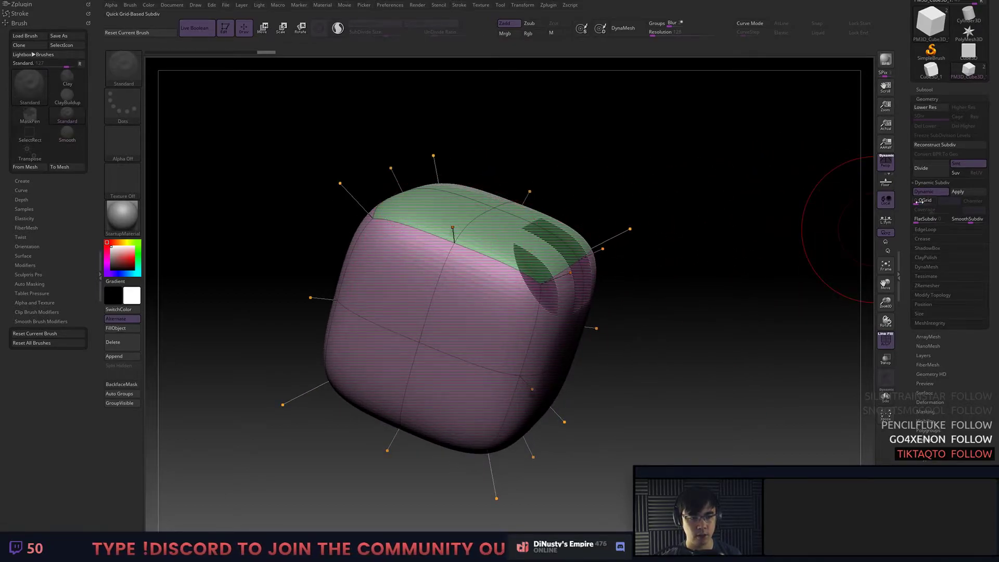
{"action": "left_click_drag", "start_coordinate": [807, 219], "coordinate": [713, 305]}
{"action": "key", "text": "shift+f"}
{"action": "left_click_drag", "start_coordinate": [758, 329], "coordinate": [756, 323]}
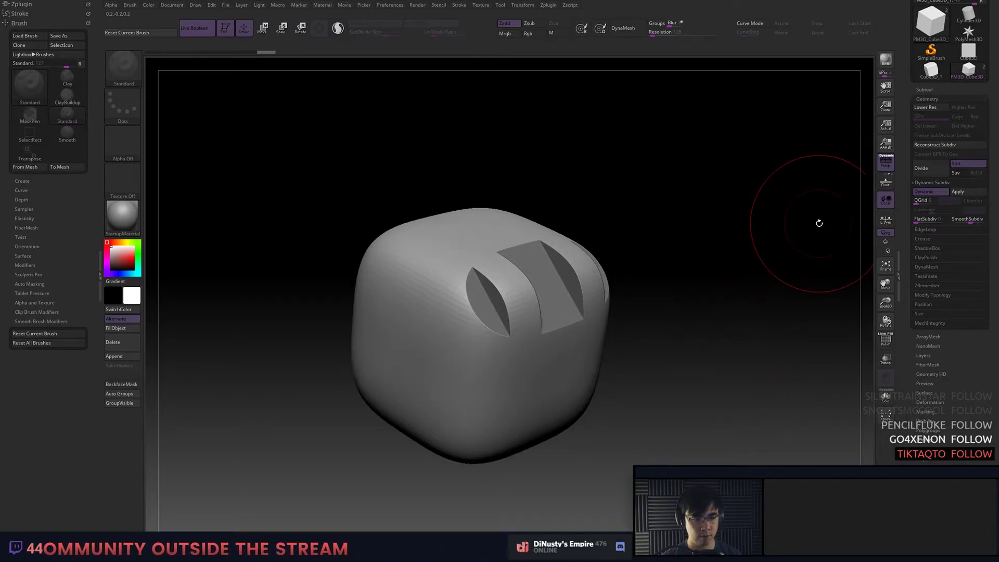
{"action": "left_click_drag", "start_coordinate": [737, 315], "coordinate": [746, 318]}
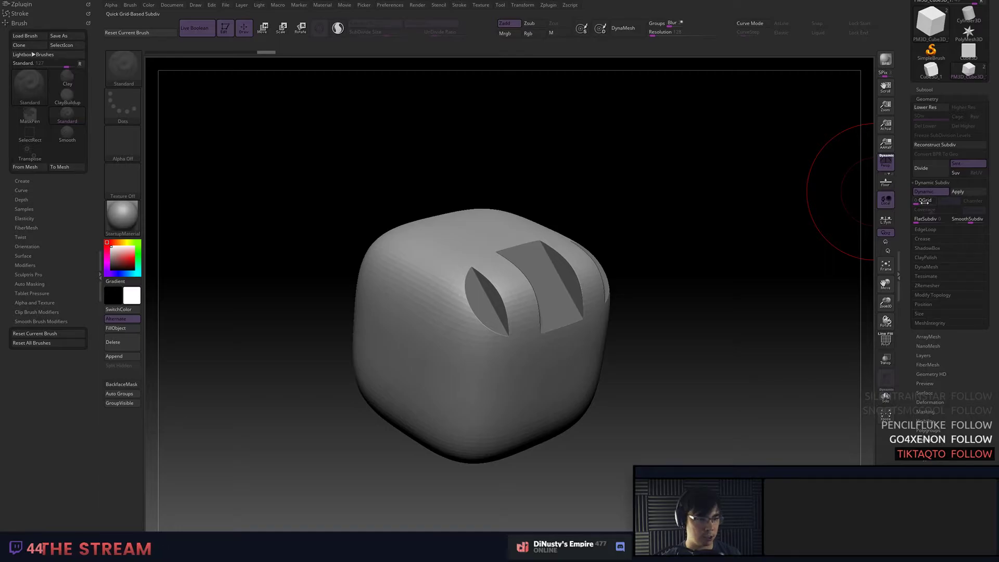
Raise the Dynamic Subdiv QGrid value to give the cube tight beveled edges, and check its topology with PolyFrame.
{"action": "left_click_drag", "start_coordinate": [917, 203], "coordinate": [918, 205]}
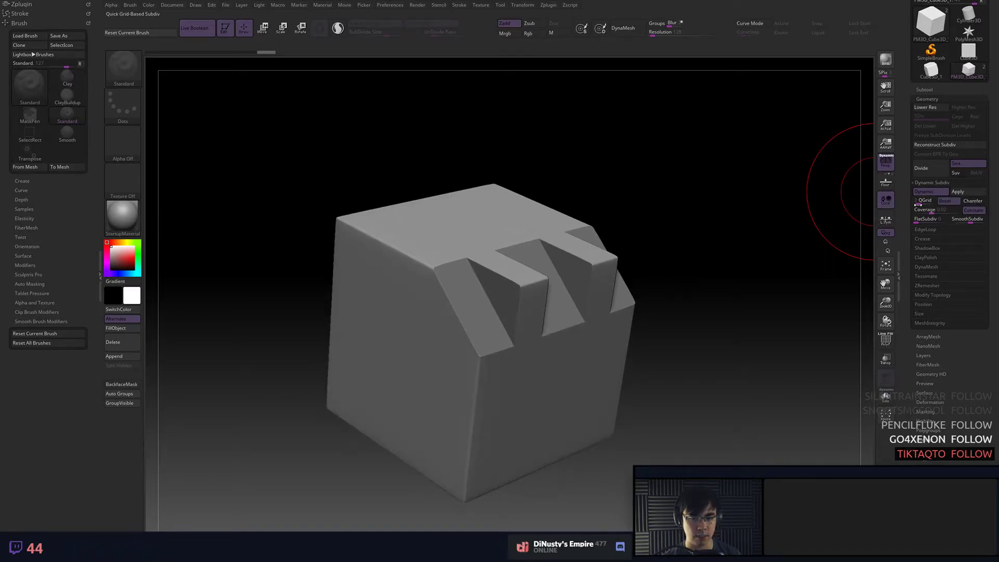
{"action": "key", "text": "shift+f"}
{"action": "scroll", "coordinate": [762, 229], "scroll_direction": "up", "scroll_amount": 5}
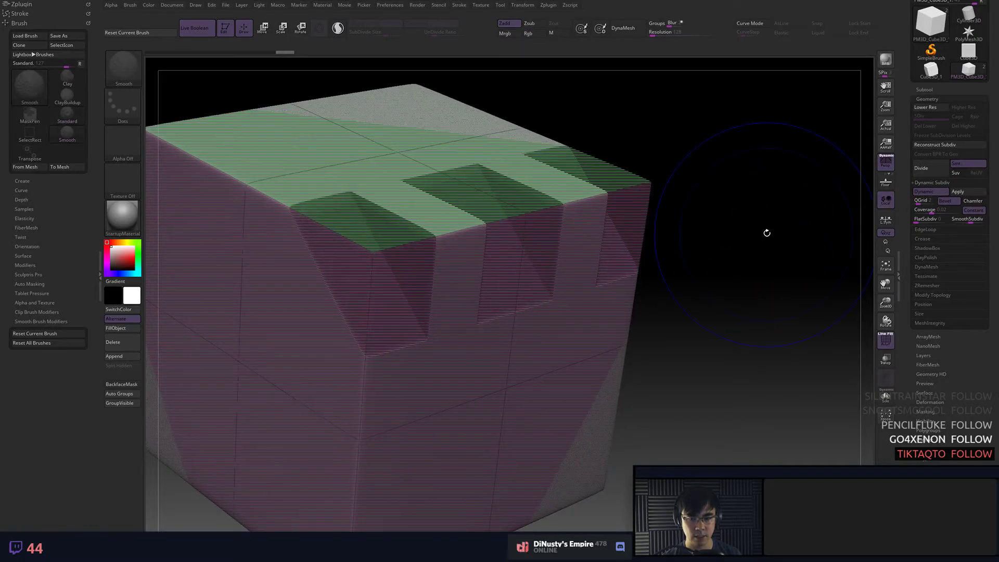
{"action": "key", "text": "shift+f"}
{"action": "left_click_drag", "start_coordinate": [771, 237], "coordinate": [822, 253], "text": "alt"}
{"action": "key", "text": "space"}
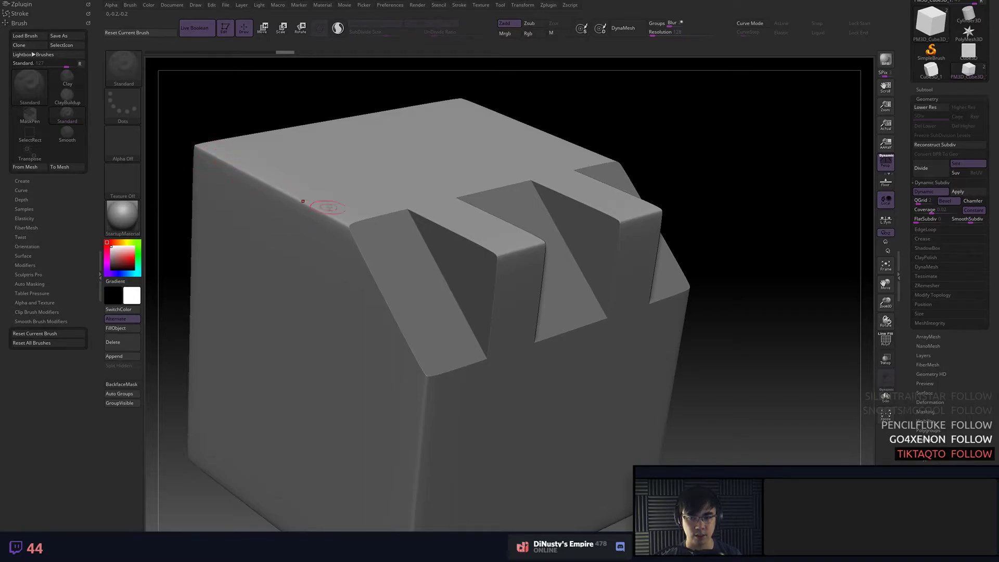
Examine the beveled cube and its notches from several angles, collapse the geometry settings and display the PolyFrame.
{"action": "left_click_drag", "start_coordinate": [807, 232], "coordinate": [811, 193]}
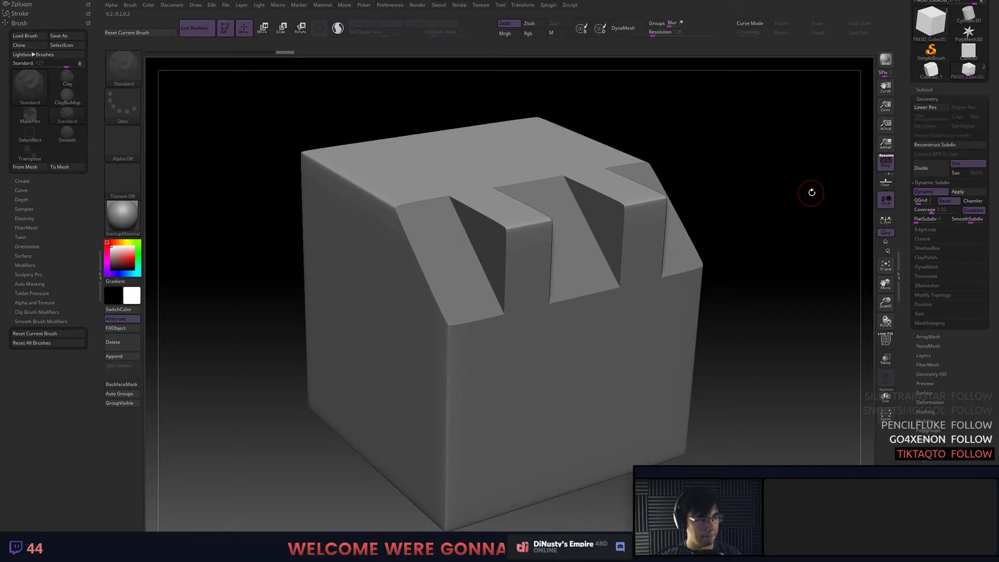
{"action": "mouse_move", "coordinate": [812, 192]}
{"action": "left_mouse_down"}
{"action": "mouse_move", "coordinate": [827, 176]}
{"action": "mouse_move", "coordinate": [791, 186]}
{"action": "mouse_move", "coordinate": [807, 197]}
{"action": "left_mouse_up"}
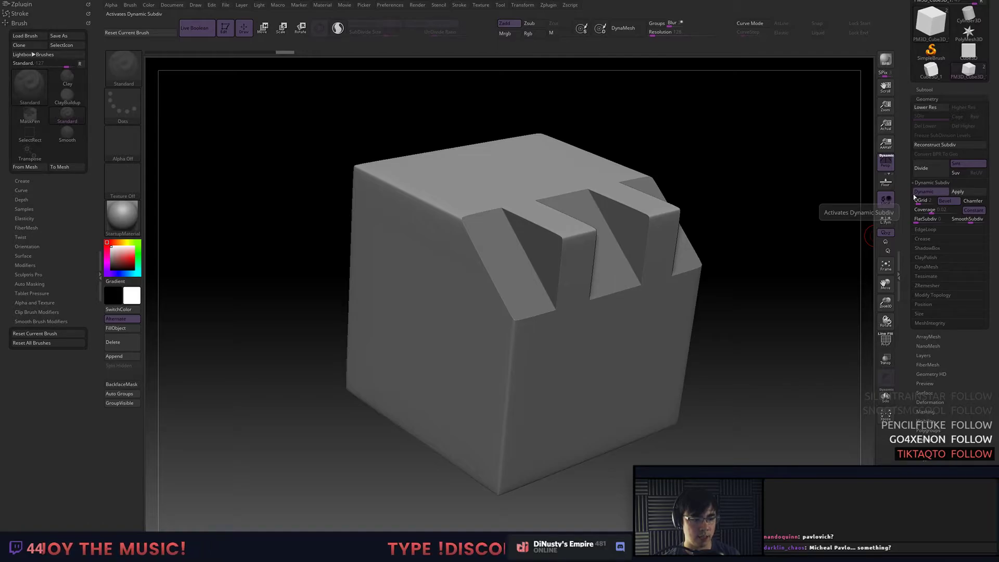
{"action": "left_click_drag", "start_coordinate": [845, 212], "coordinate": [834, 201]}
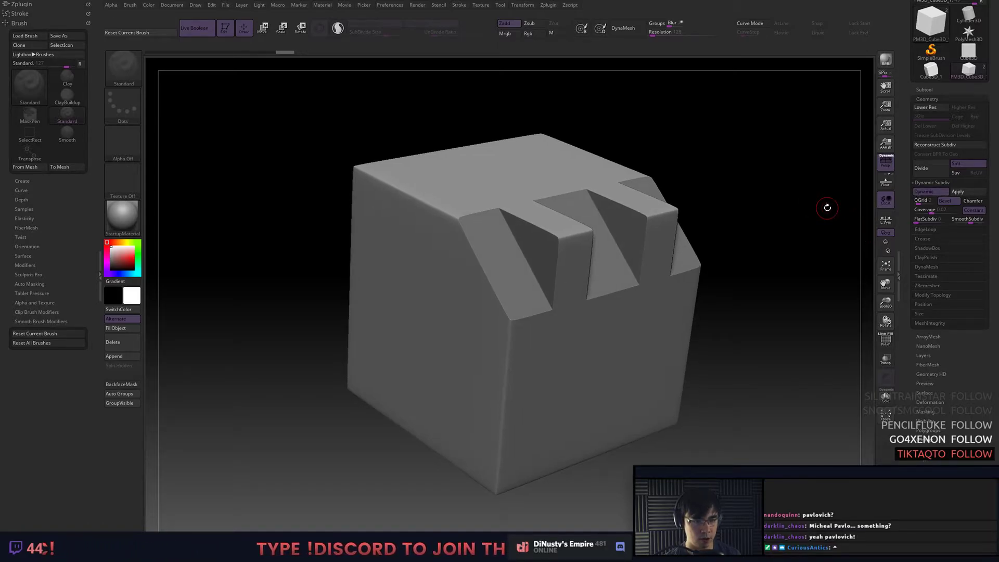
{"action": "left_click_drag", "start_coordinate": [825, 208], "coordinate": [854, 178]}
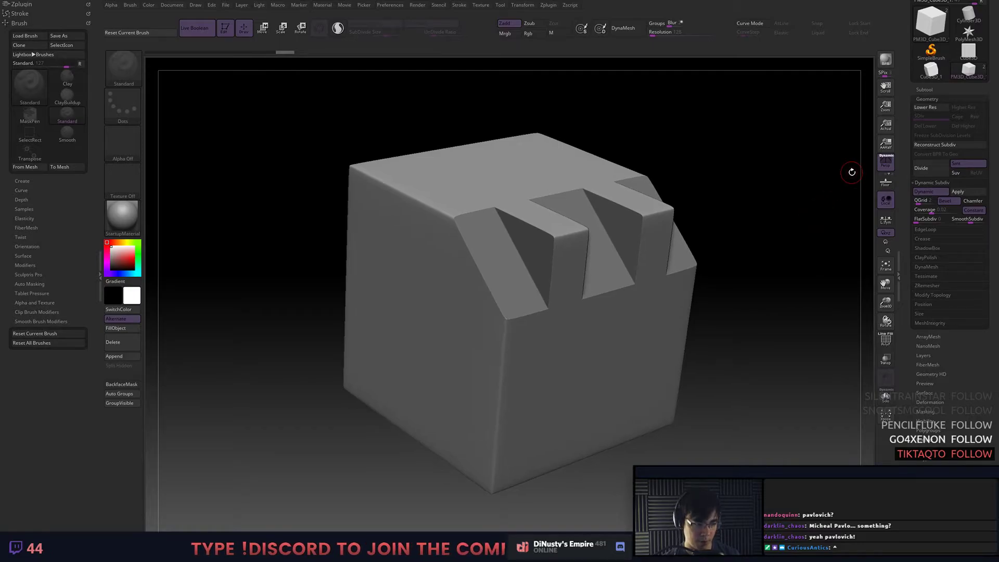
{"action": "left_click_drag", "start_coordinate": [798, 181], "coordinate": [821, 163]}
{"action": "left_click", "coordinate": [932, 96]}
{"action": "left_click", "coordinate": [931, 89]}
{"action": "left_click", "coordinate": [931, 88]}
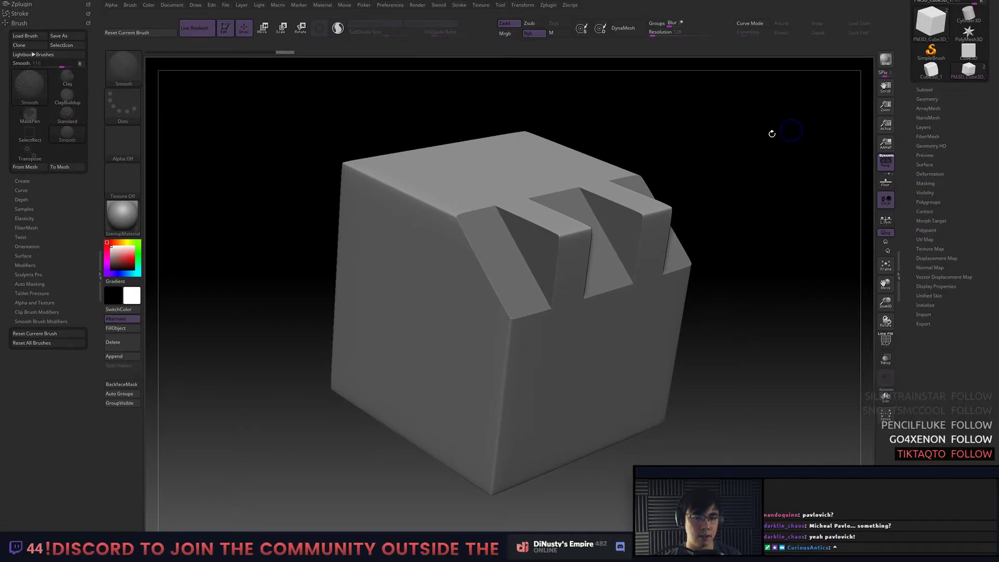
{"action": "key", "text": "shift+f"}
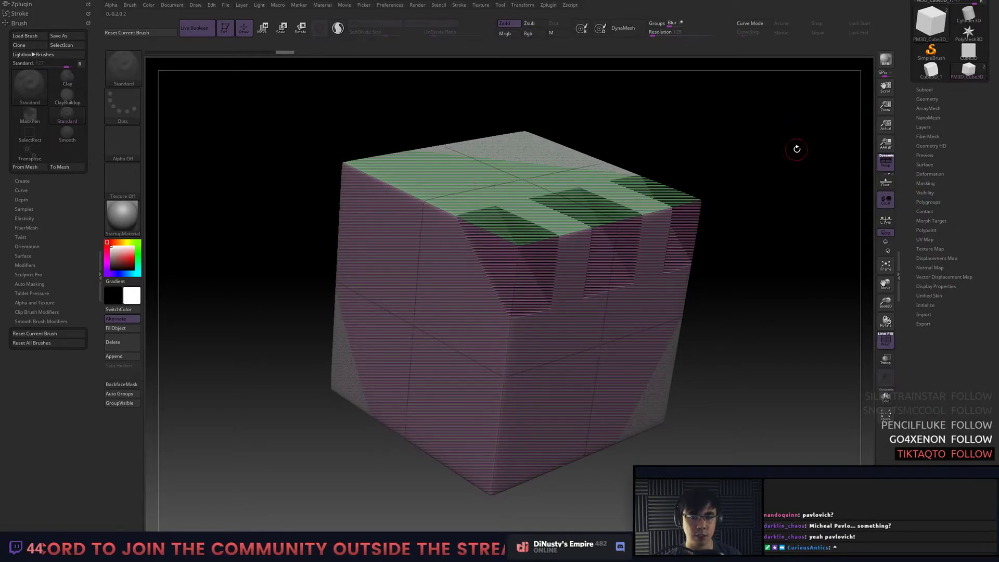
Hide the PolyFrame, make the slabs the active subtool and turn on Dynamic Subdiv in their geometry settings.
{"action": "left_click", "coordinate": [924, 89]}
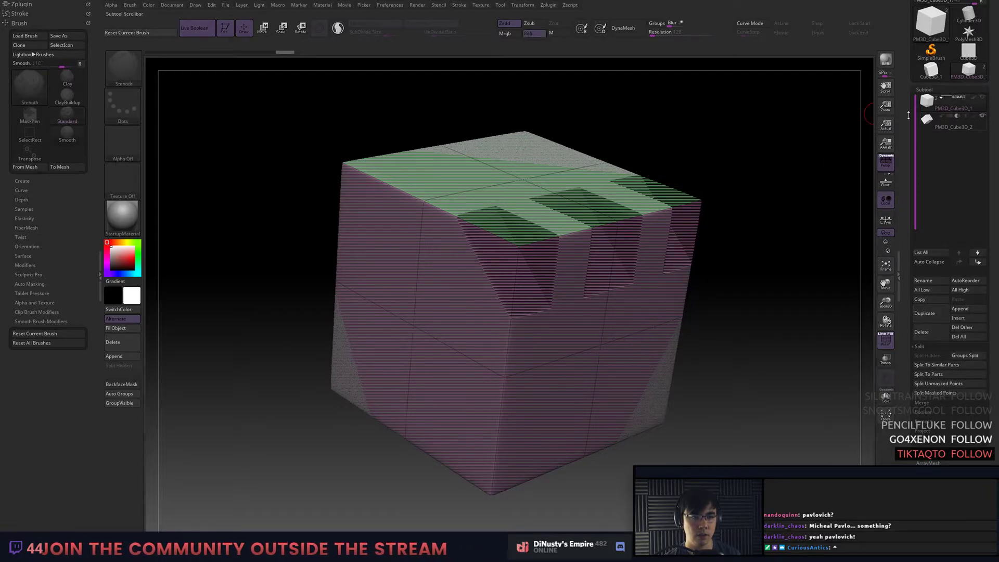
{"action": "key", "text": "shift+f"}
{"action": "left_click", "coordinate": [925, 122]}
{"action": "left_click_drag", "start_coordinate": [825, 374], "coordinate": [769, 396]}
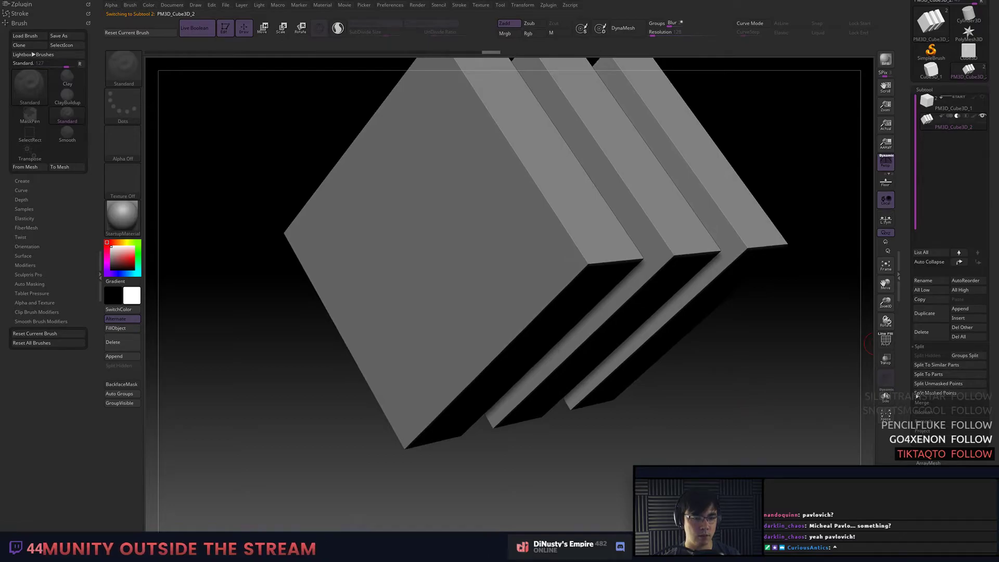
{"action": "left_click_drag", "start_coordinate": [919, 391], "coordinate": [910, 370]}
{"action": "left_click", "coordinate": [947, 398]}
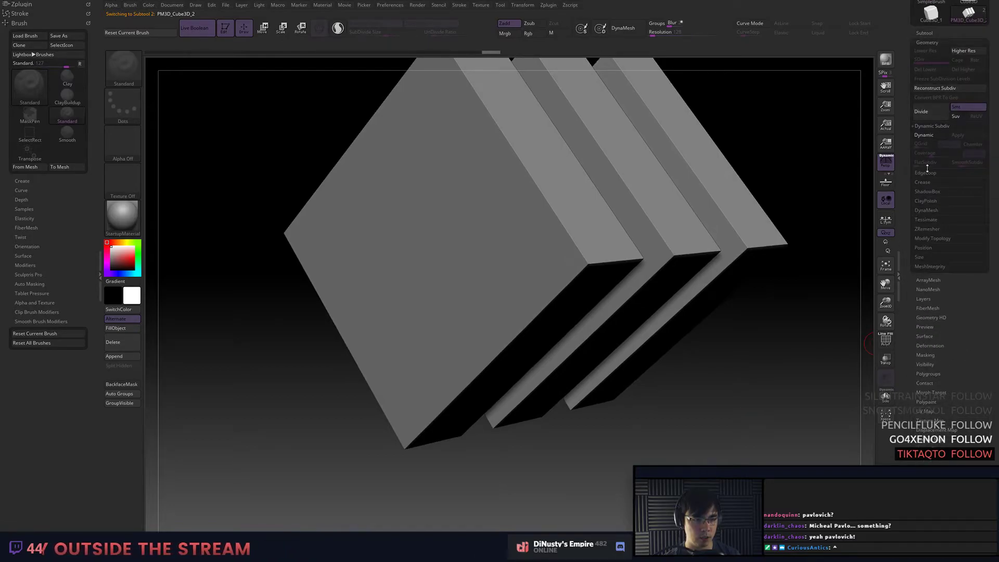
{"action": "left_click", "coordinate": [932, 137]}
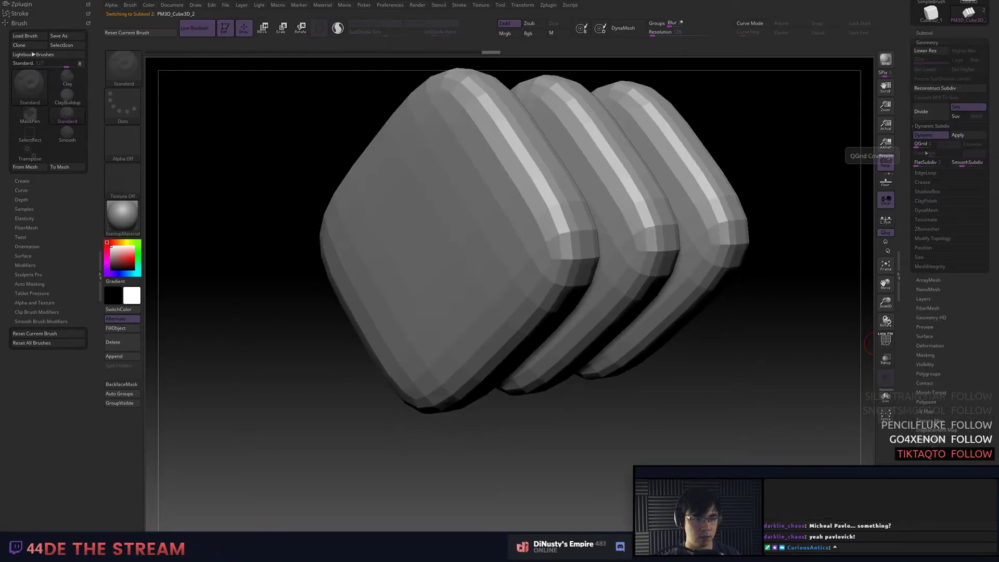
Raise the slabs' SmoothSubdiv and QGrid values to give them tight beveled edges.
{"action": "left_click", "coordinate": [966, 163]}
{"action": "left_click", "coordinate": [920, 148]}
{"action": "left_click_drag", "start_coordinate": [920, 150], "coordinate": [819, 145]}
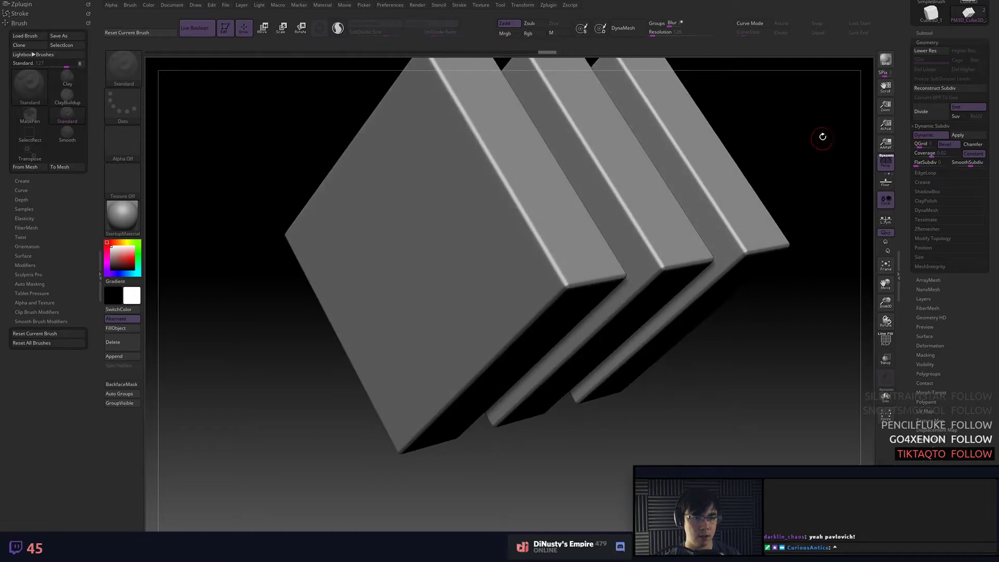
Show the cube subtool again and inspect the beveled slabs' cuts in its edge.
{"action": "left_click", "coordinate": [925, 33]}
{"action": "left_click", "coordinate": [983, 43]}
{"action": "left_click_drag", "start_coordinate": [562, 305], "coordinate": [648, 279], "text": "alt"}
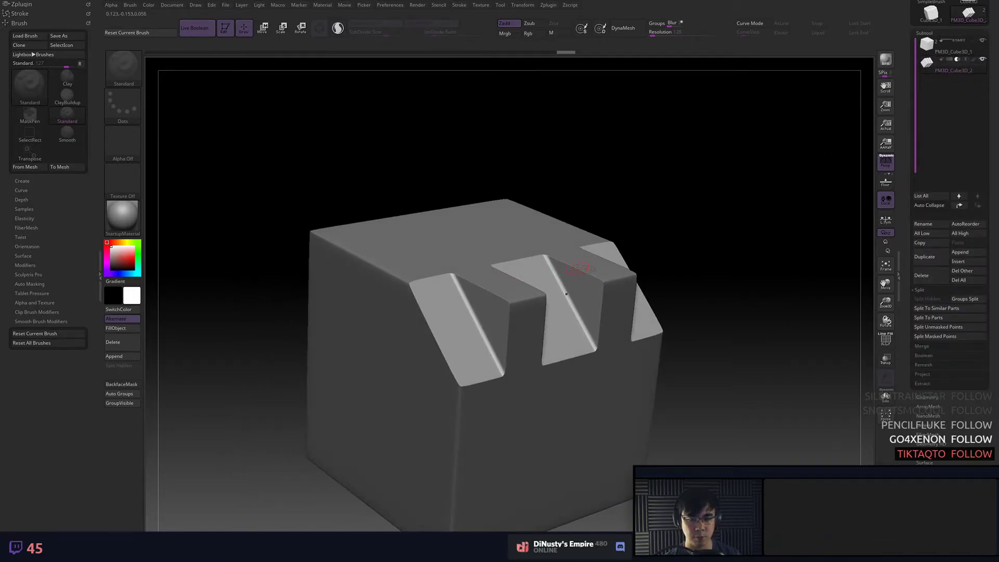
{"action": "left_click_drag", "start_coordinate": [736, 276], "coordinate": [751, 208]}
{"action": "left_click", "coordinate": [928, 33]}
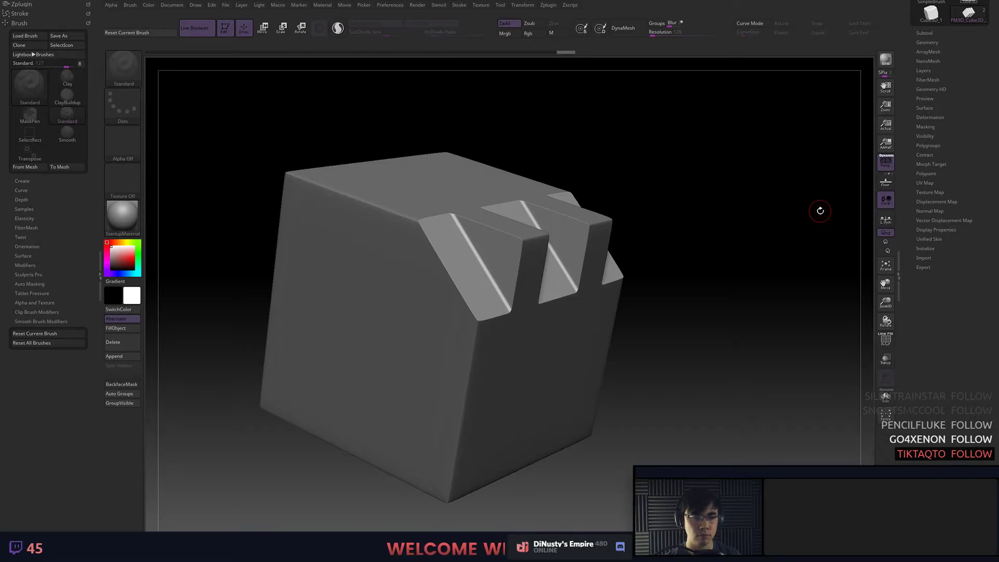
{"action": "left_click_drag", "start_coordinate": [765, 217], "coordinate": [775, 275], "text": "shift"}
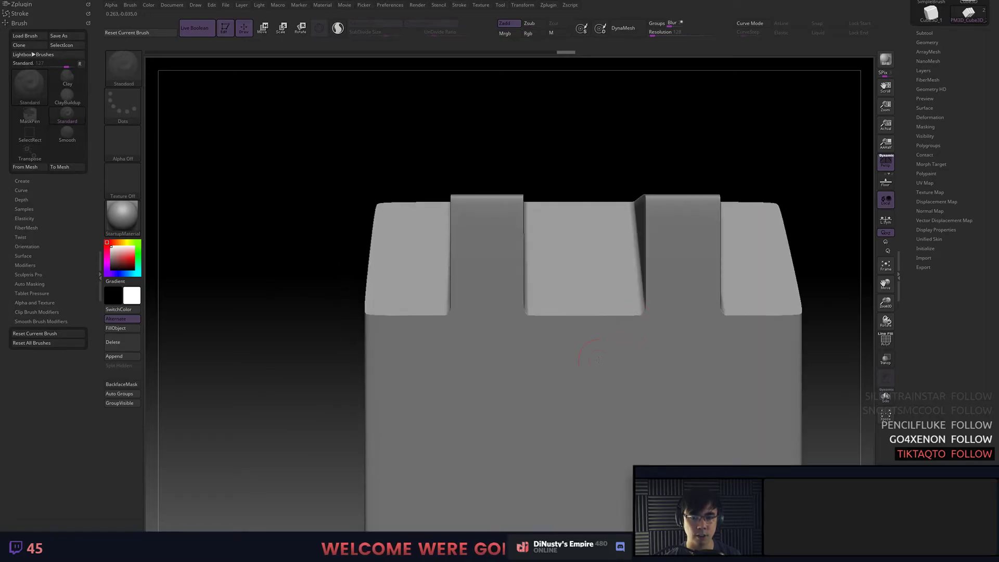
Make the cube the active subtool, turn off perspective and add a Deformer Soft lattice to it with the Gizmo.
{"action": "left_click", "coordinate": [583, 358], "text": "alt"}
{"action": "left_click_drag", "start_coordinate": [756, 101], "coordinate": [698, 118], "text": "alt"}
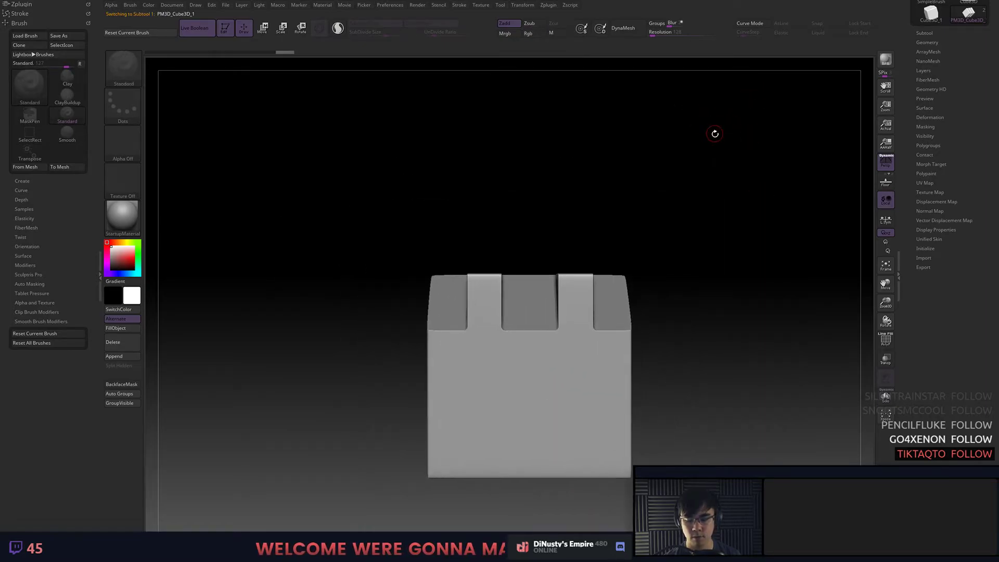
{"action": "key", "text": "p"}
{"action": "left_click_drag", "start_coordinate": [702, 230], "coordinate": [739, 203], "text": "alt"}
{"action": "key", "text": "w"}
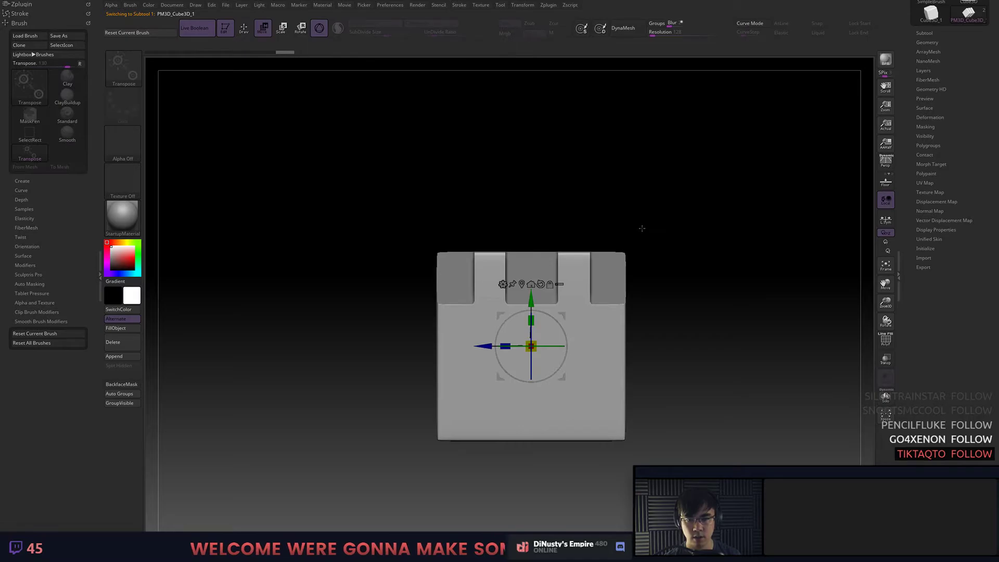
{"action": "left_click", "coordinate": [502, 284]}
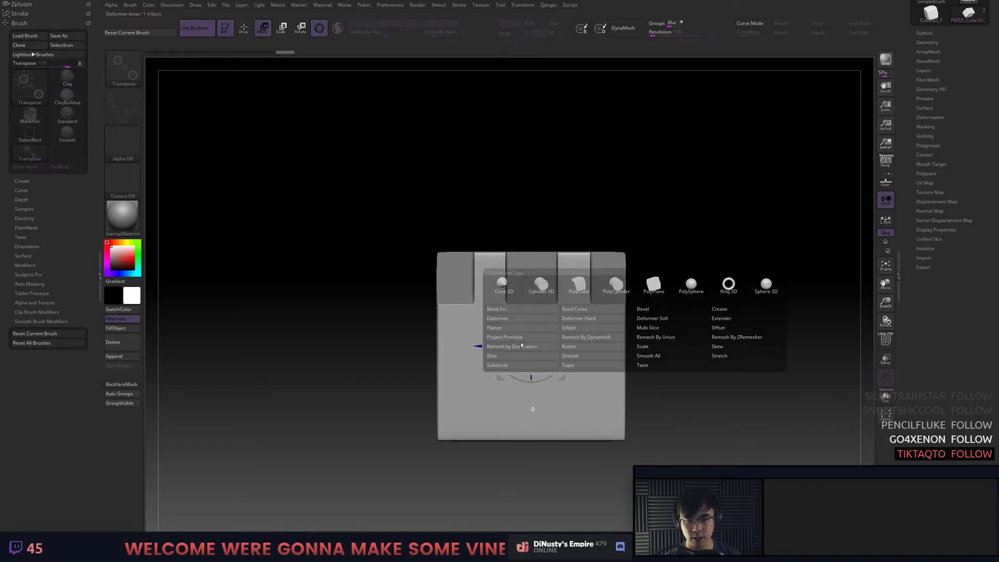
{"action": "left_click", "coordinate": [671, 323]}
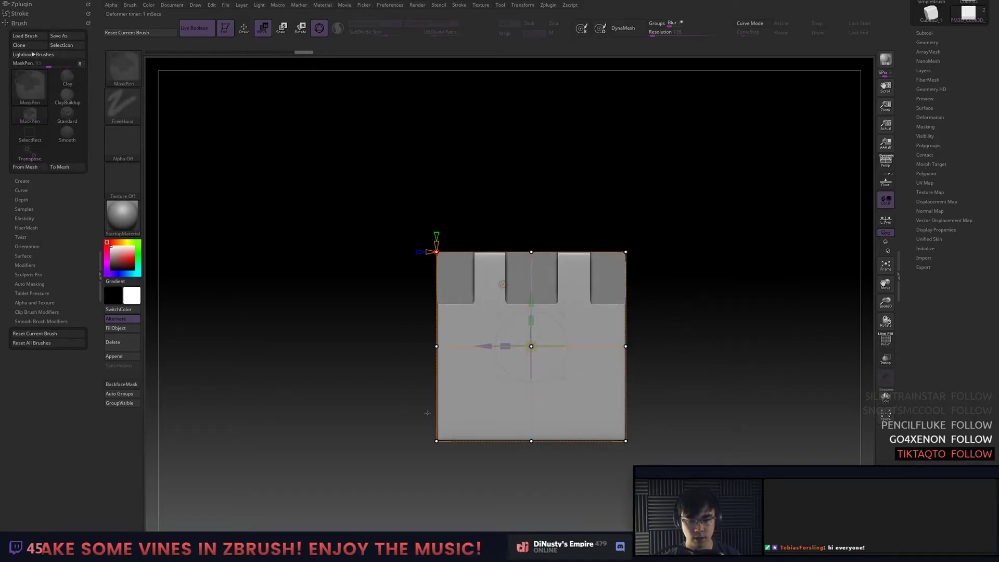
Try pulling the lattice's top middle control point upward, and undo the move.
{"action": "left_click", "coordinate": [531, 251]}
{"action": "left_click_drag", "start_coordinate": [531, 205], "coordinate": [533, 109]}
{"action": "key", "text": "ctrl+z"}
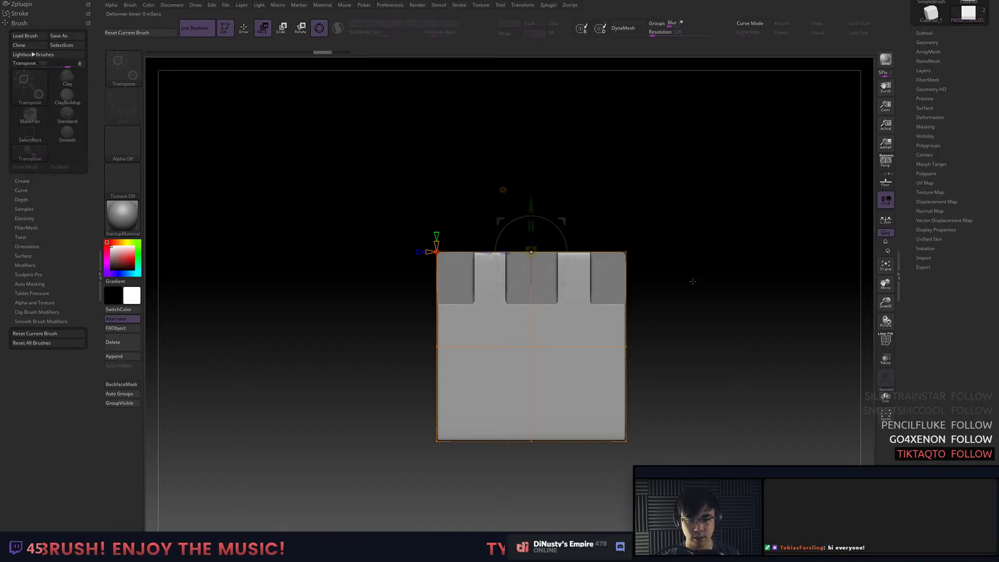
Try masking rows of the lattice's control points so that only the top row stays editable.
{"action": "left_click_drag", "start_coordinate": [672, 202], "coordinate": [709, 264], "text": "ctrl"}
{"action": "left_click_drag", "start_coordinate": [684, 322], "coordinate": [340, 382], "text": "ctrl"}
{"action": "left_click_drag", "start_coordinate": [714, 401], "coordinate": [359, 480], "text": "ctrl"}
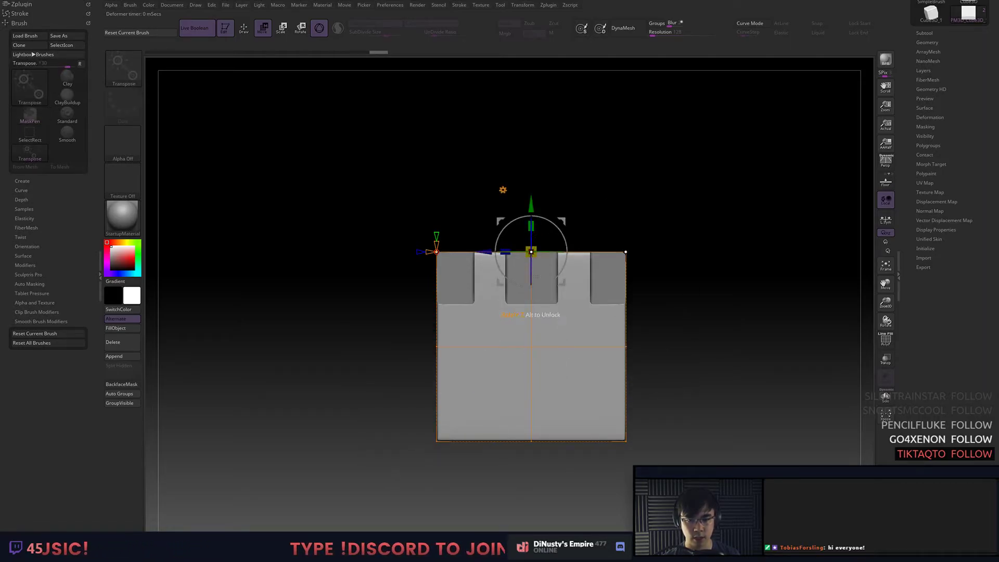
{"action": "left_click_drag", "start_coordinate": [384, 314], "coordinate": [513, 359], "text": "ctrl"}
{"action": "left_click_drag", "start_coordinate": [346, 217], "coordinate": [704, 276], "text": "ctrl"}
{"action": "left_click", "coordinate": [417, 305], "text": "ctrl"}
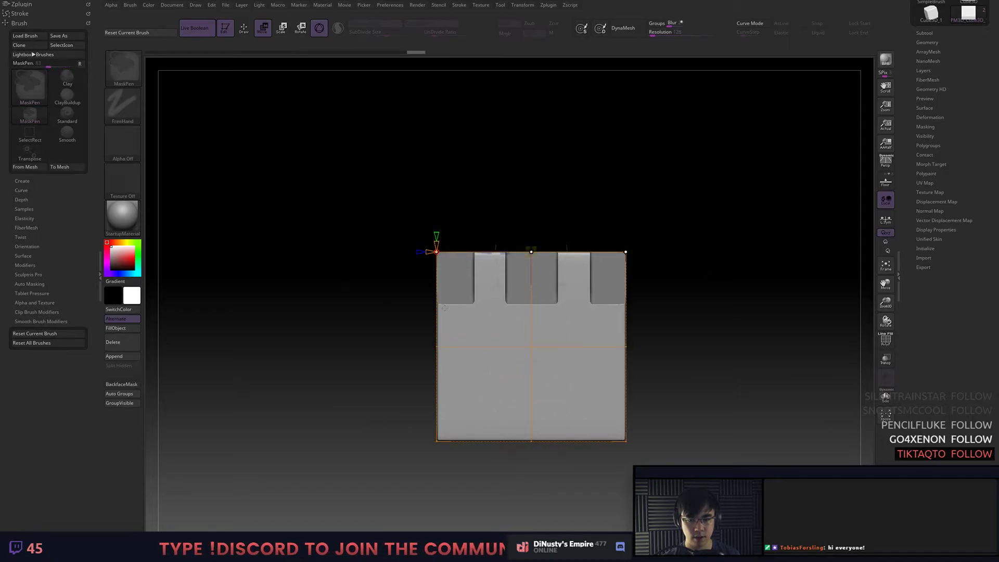
{"action": "left_click", "coordinate": [390, 316], "text": "ctrl"}
{"action": "left_click_drag", "start_coordinate": [367, 325], "coordinate": [698, 359], "text": "ctrl"}
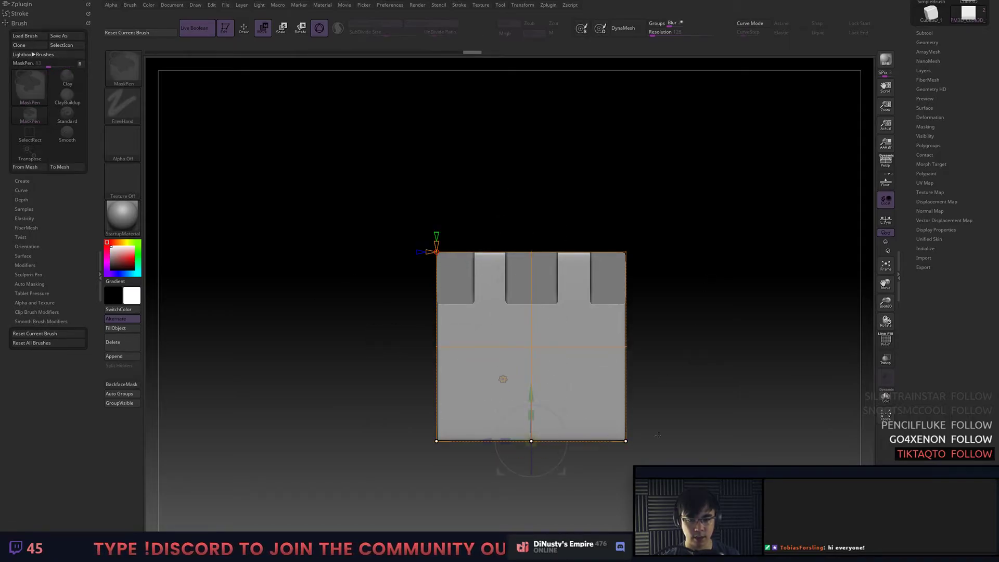
{"action": "left_click", "coordinate": [728, 374], "text": "ctrl"}
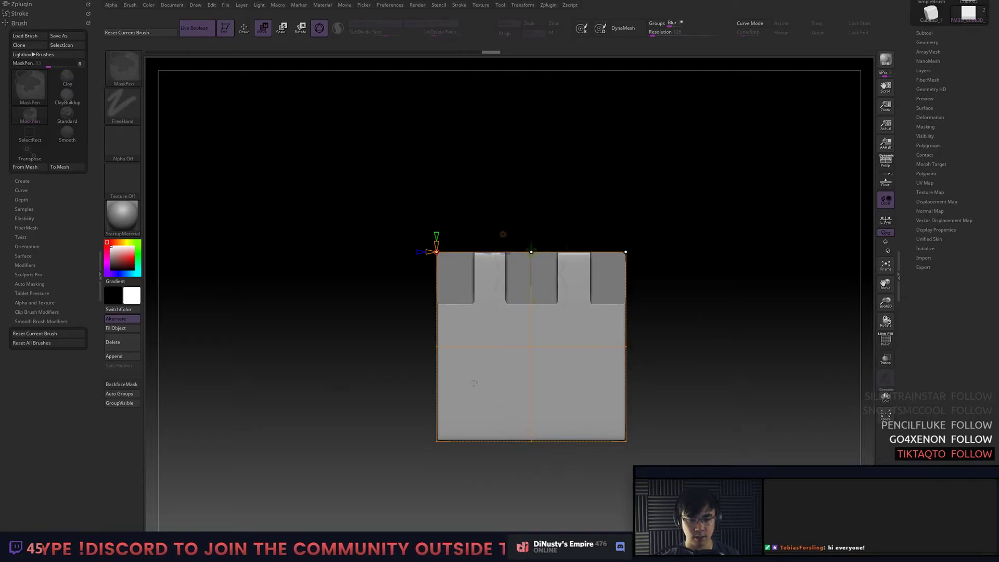
Mask the lattice's top corner points, raise the top middle points into a ridge, and try shifting them sideways.
{"action": "left_click_drag", "start_coordinate": [598, 205], "coordinate": [706, 301], "text": "ctrl"}
{"action": "left_click_drag", "start_coordinate": [373, 200], "coordinate": [460, 290], "text": "ctrl"}
{"action": "left_click_drag", "start_coordinate": [532, 207], "coordinate": [650, 177]}
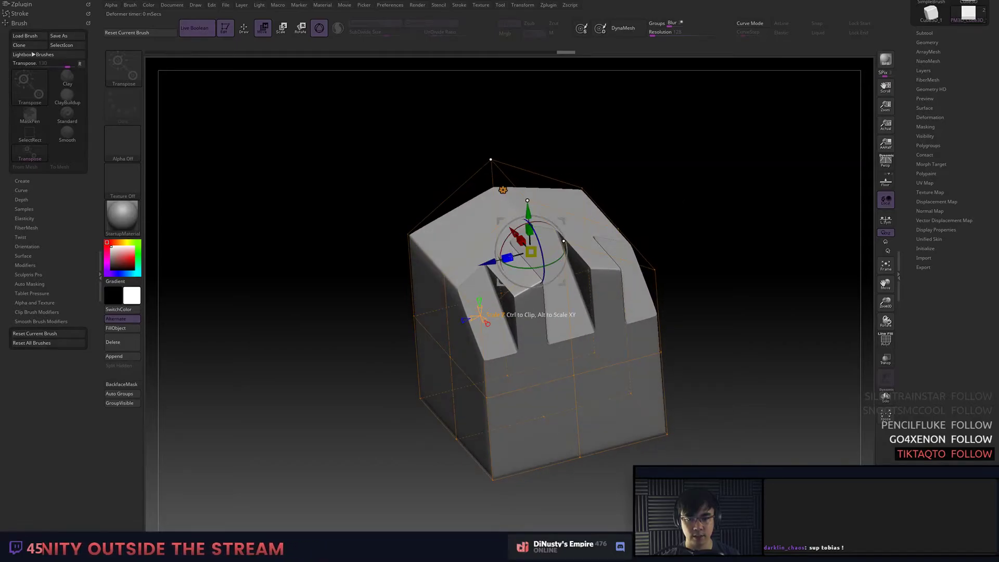
{"action": "mouse_move", "coordinate": [481, 264]}
{"action": "left_mouse_down"}
{"action": "mouse_move", "coordinate": [454, 271]}
{"action": "mouse_move", "coordinate": [598, 244]}
{"action": "mouse_move", "coordinate": [494, 262]}
{"action": "mouse_move", "coordinate": [583, 250]}
{"action": "left_mouse_up"}
{"action": "key", "text": "ctrl+z"}
{"action": "key", "text": "q"}
Examine the ridged cube and its notches from several angles and from the front, checking the PolyFrame and subtool settings.
{"action": "left_click_drag", "start_coordinate": [704, 232], "coordinate": [705, 195]}
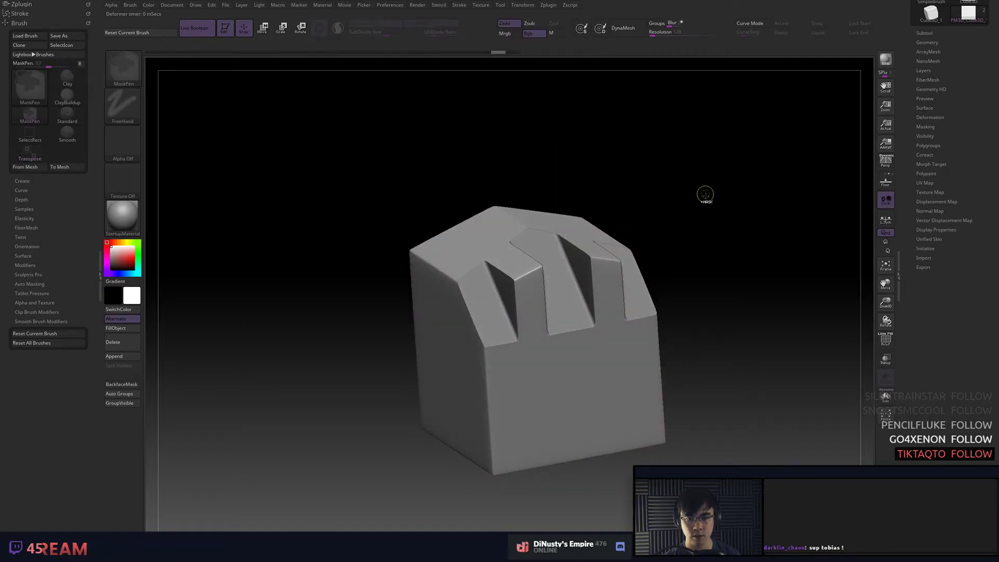
{"action": "key", "text": "shift+f"}
{"action": "key", "text": "shift+f"}
{"action": "left_click_drag", "start_coordinate": [726, 249], "coordinate": [742, 252]}
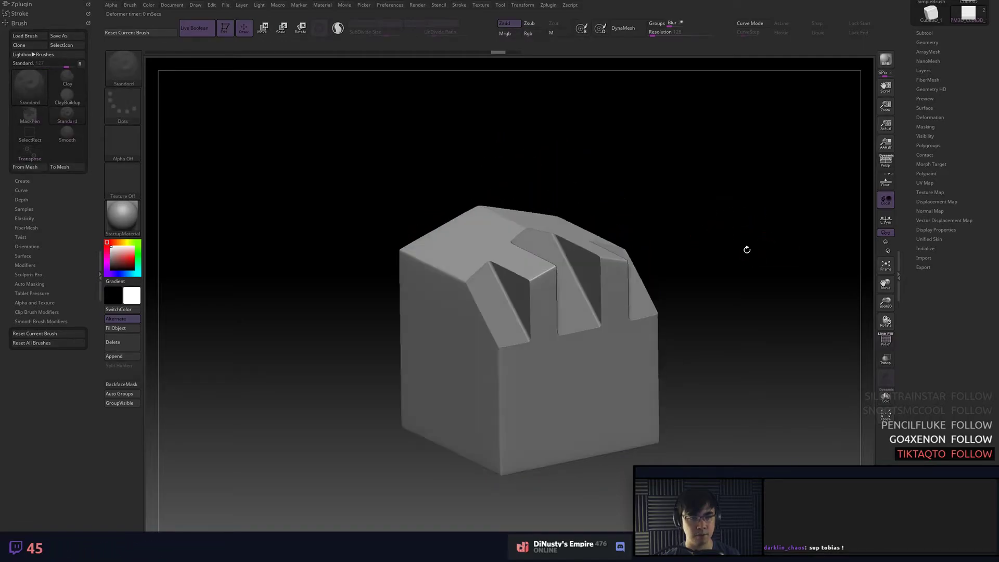
{"action": "left_click", "coordinate": [933, 32]}
{"action": "left_click", "coordinate": [933, 33]}
{"action": "left_click", "coordinate": [937, 43]}
{"action": "left_click", "coordinate": [937, 43]}
{"action": "left_click_drag", "start_coordinate": [734, 149], "coordinate": [722, 152], "text": "shift"}
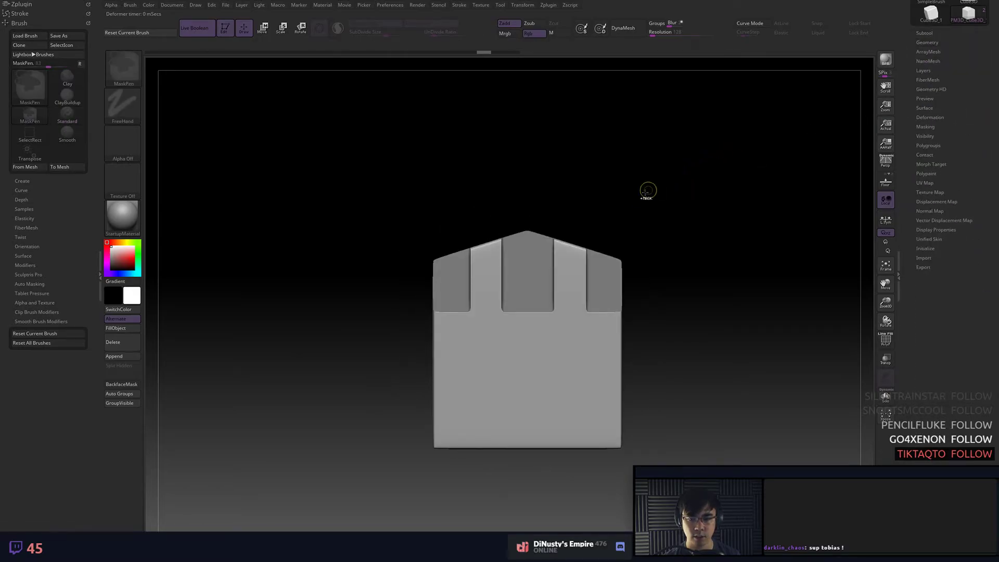
Undo the ridge deformation and raise the lattice's top middle control points again.
{"action": "key", "text": "ctrl+z"}
{"action": "key", "text": "ctrl+z"}
{"action": "key", "text": "ctrl+z"}
{"action": "key", "text": "w"}
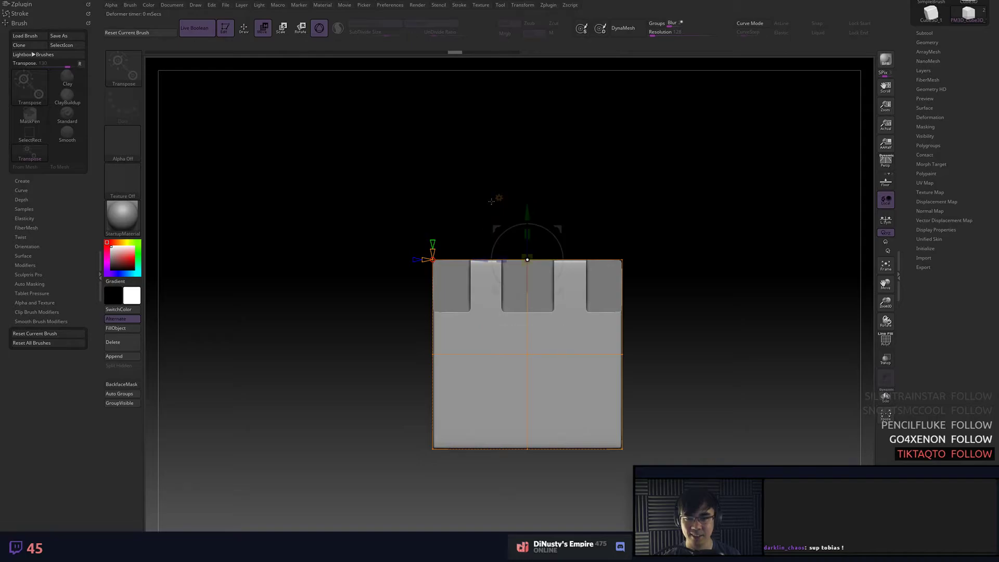
{"action": "left_click_drag", "start_coordinate": [527, 260], "coordinate": [499, 163]}
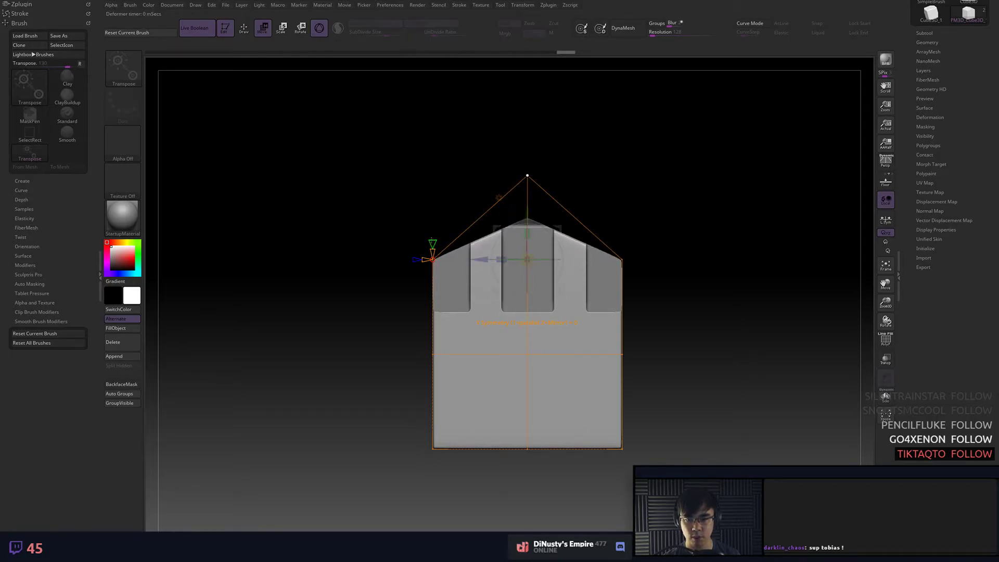
Set the lattice's Z Divide to 3.
{"action": "left_click_drag", "start_coordinate": [392, 242], "coordinate": [330, 319]}
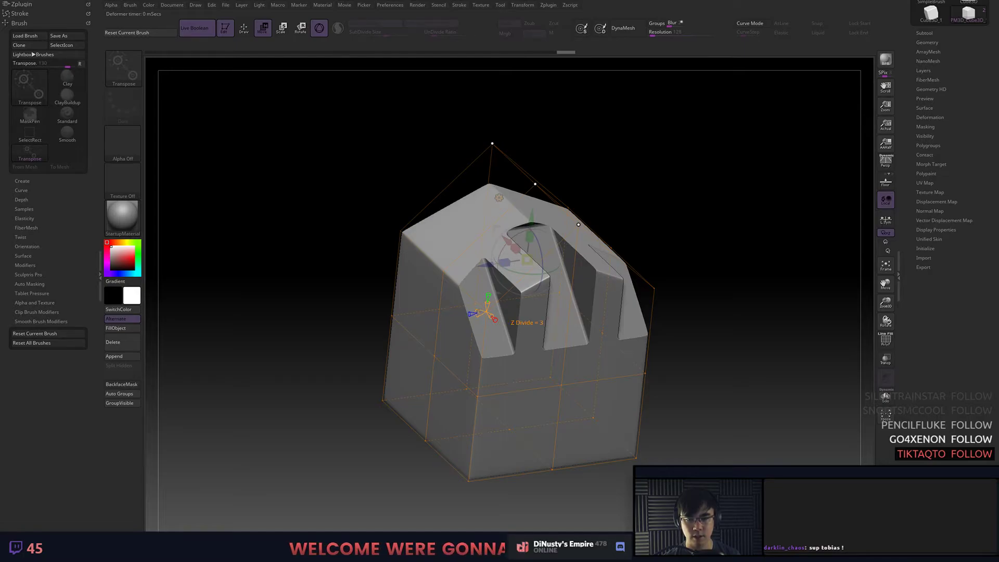
{"action": "left_click_drag", "start_coordinate": [514, 276], "coordinate": [477, 317]}
{"action": "left_click_drag", "start_coordinate": [739, 292], "coordinate": [768, 305], "text": "shift"}
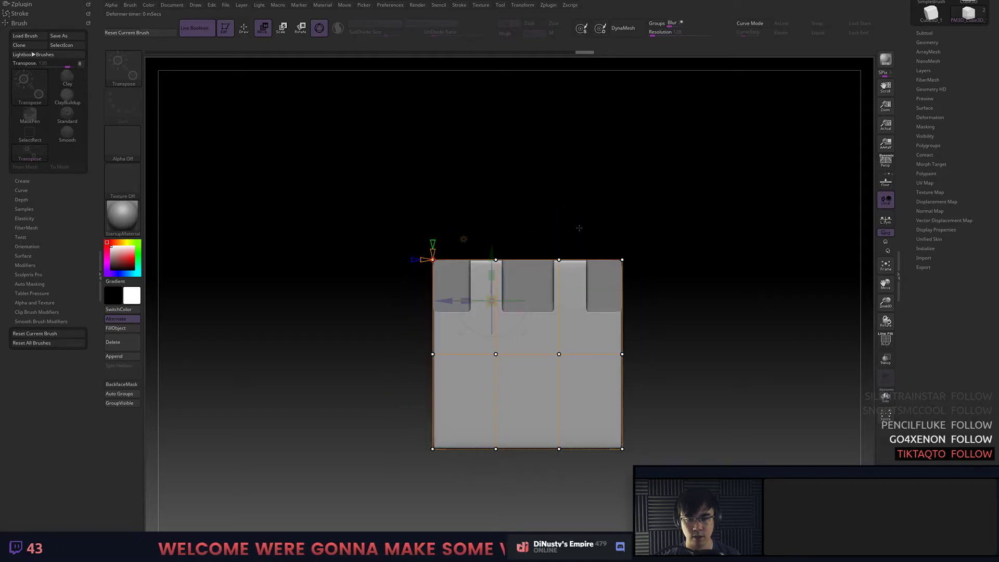
Mask the lattice's lower and outer points, raise the top points of the two inner columns, adjust them along Z and leave the deformer.
{"action": "left_click_drag", "start_coordinate": [362, 313], "coordinate": [668, 478], "text": "ctrl"}
{"action": "left_click_drag", "start_coordinate": [594, 206], "coordinate": [653, 291], "text": "ctrl"}
{"action": "left_click_drag", "start_coordinate": [382, 213], "coordinate": [484, 301], "text": "ctrl"}
{"action": "left_click_drag", "start_coordinate": [525, 213], "coordinate": [526, 163]}
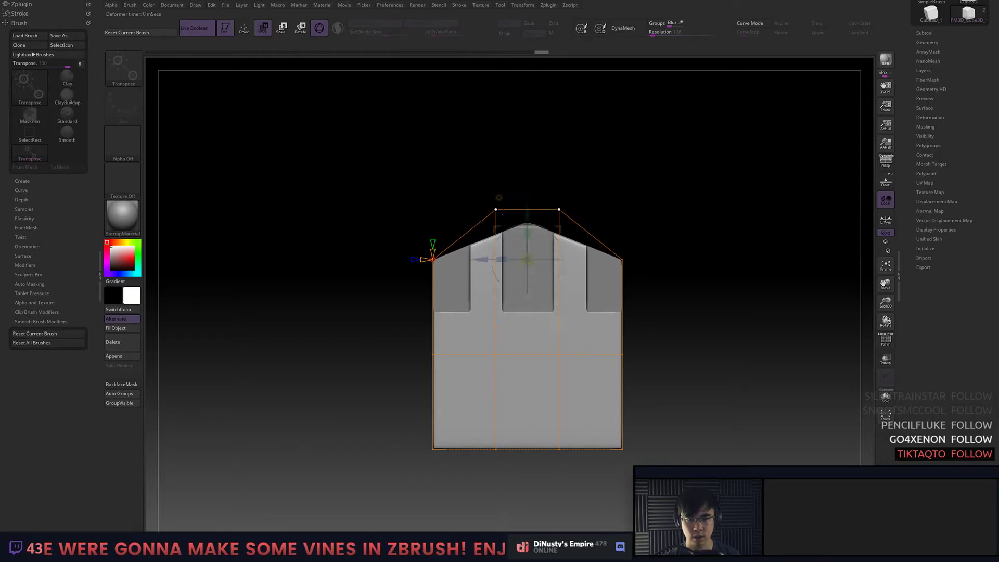
{"action": "left_click_drag", "start_coordinate": [501, 259], "coordinate": [472, 273]}
{"action": "mouse_move", "coordinate": [707, 257]}
{"action": "left_mouse_down"}
{"action": "mouse_move", "coordinate": [725, 270]}
{"action": "mouse_move", "coordinate": [669, 215]}
{"action": "mouse_move", "coordinate": [696, 250]}
{"action": "mouse_move", "coordinate": [664, 277]}
{"action": "mouse_move", "coordinate": [698, 300]}
{"action": "left_mouse_up"}
{"action": "key", "text": "q"}
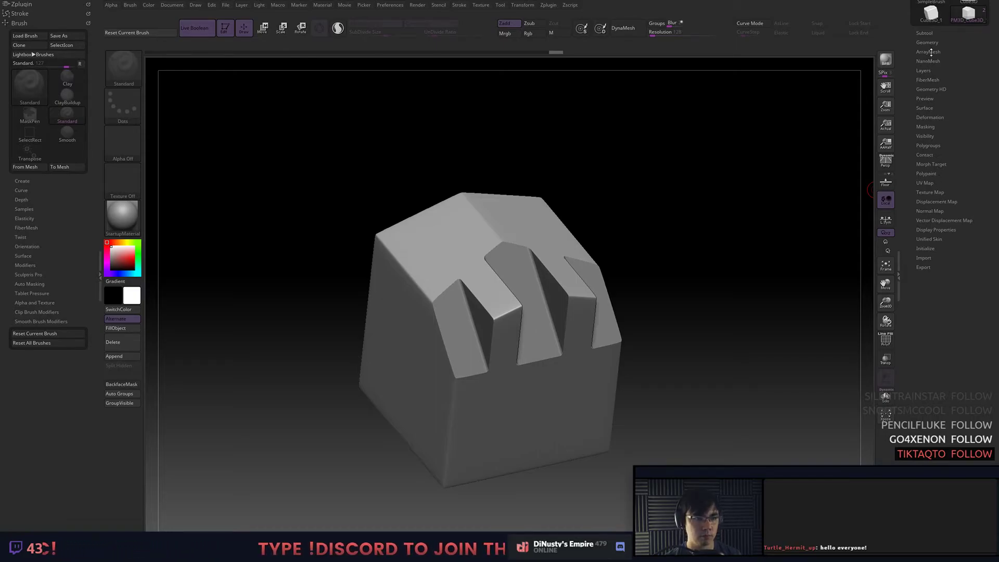
Review the cube's subtool entries and its Dynamic Subdiv settings.
{"action": "left_click", "coordinate": [925, 33]}
{"action": "left_click", "coordinate": [930, 32]}
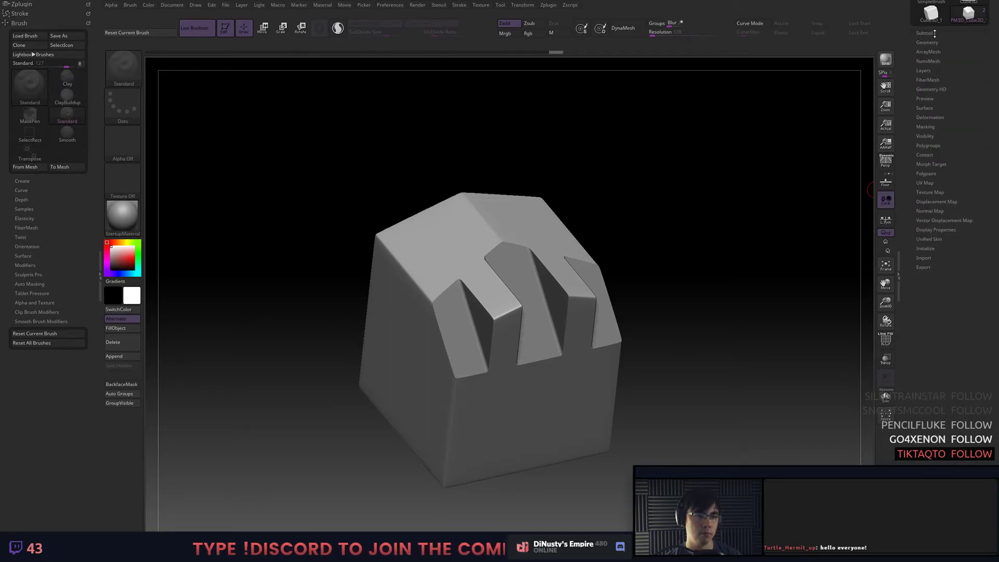
{"action": "left_click", "coordinate": [934, 33]}
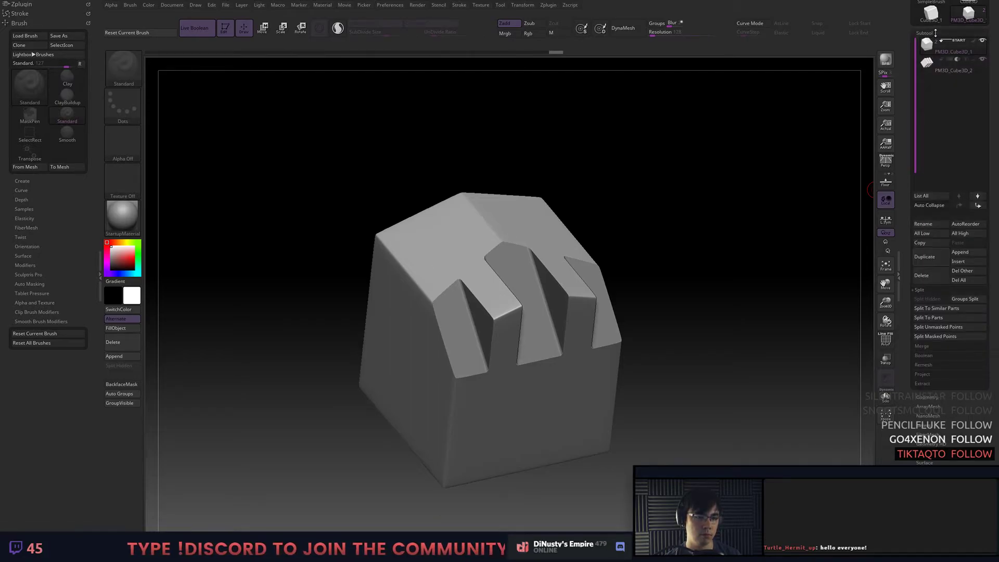
{"action": "left_click", "coordinate": [935, 32]}
{"action": "left_click", "coordinate": [933, 41]}
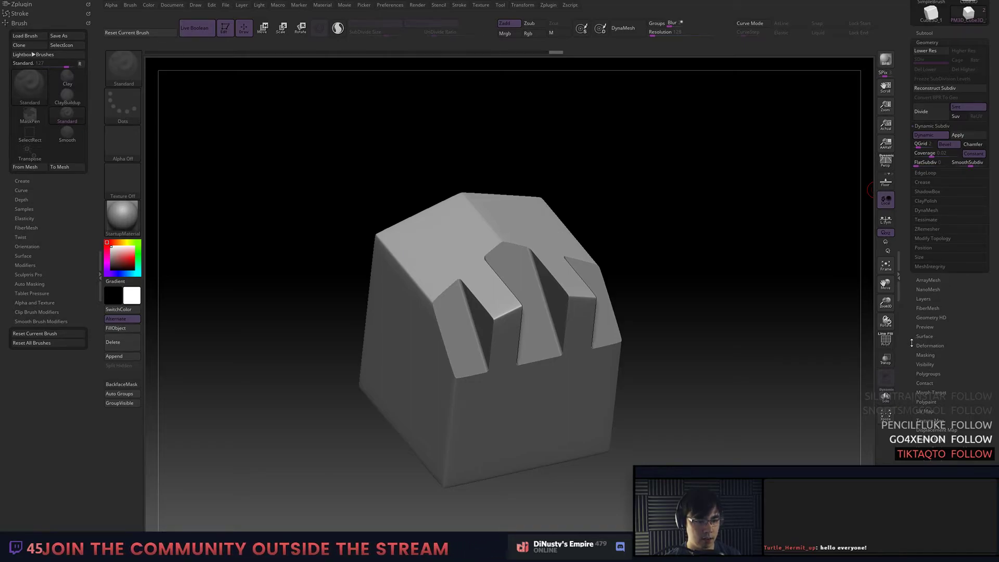
{"action": "left_click_drag", "start_coordinate": [912, 343], "coordinate": [909, 327]}
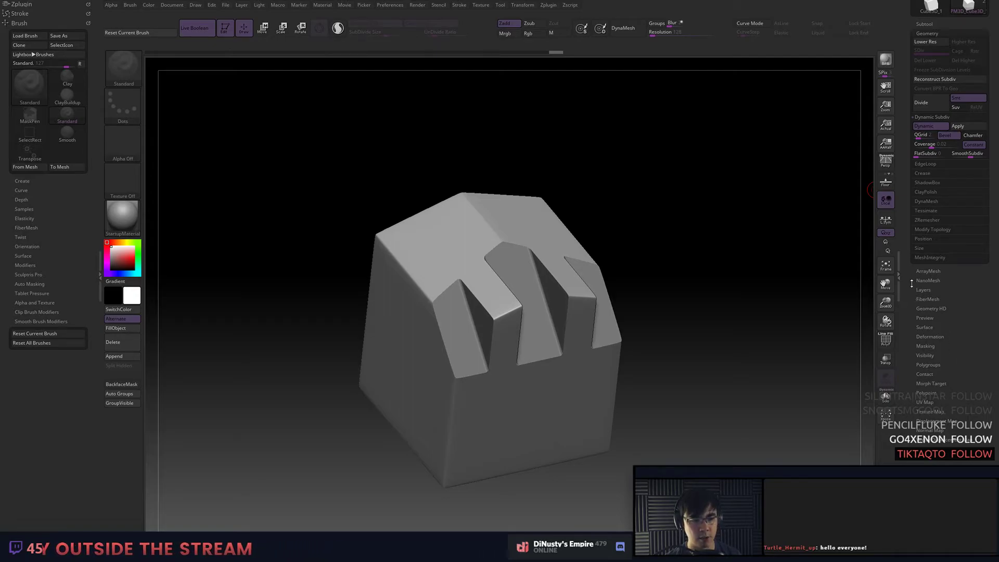
{"action": "left_click_drag", "start_coordinate": [910, 275], "coordinate": [911, 293]}
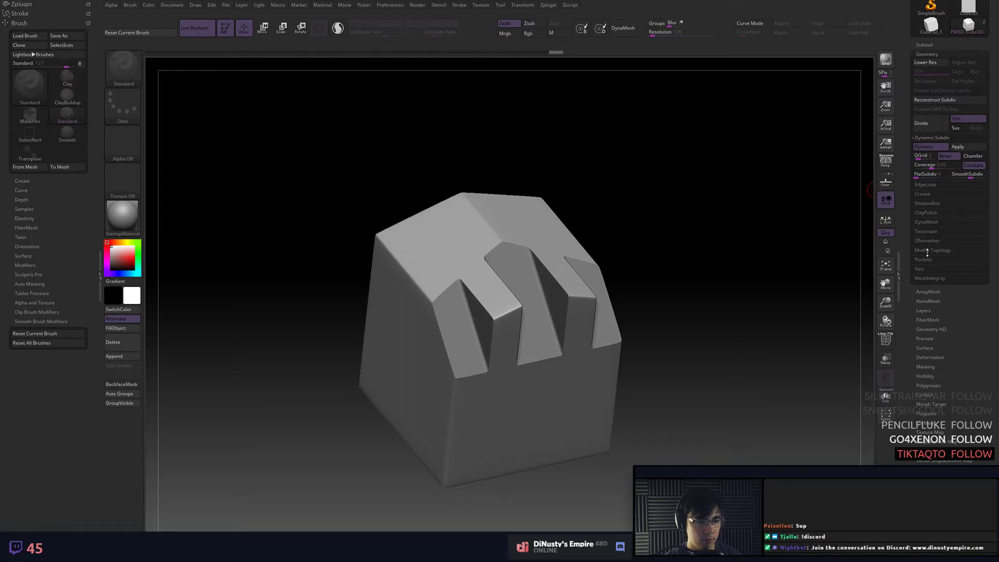
Generate a Boolean mesh from the cube and the subtracted slabs with Make Boolean Mesh.
{"action": "left_click", "coordinate": [935, 45]}
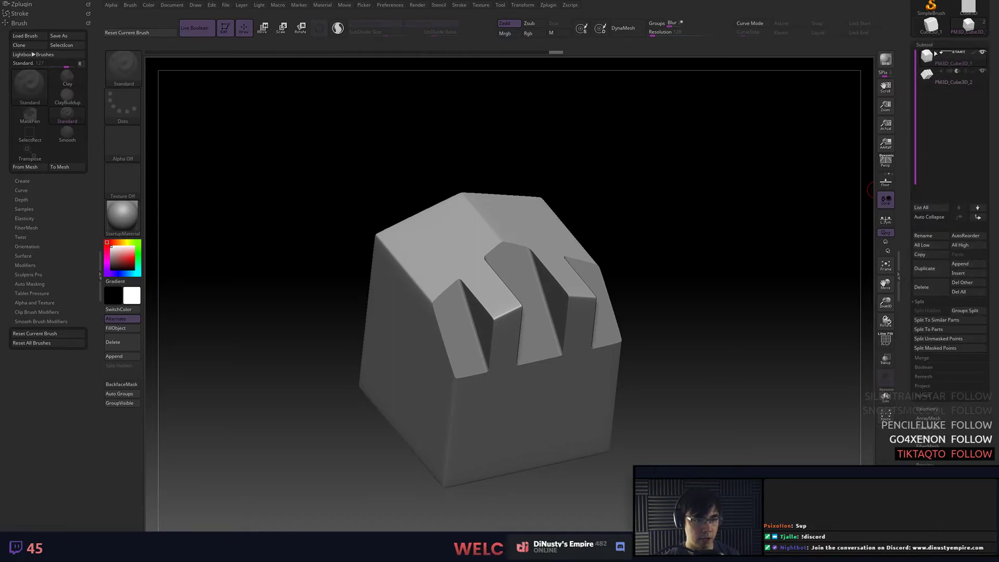
{"action": "left_click", "coordinate": [925, 367]}
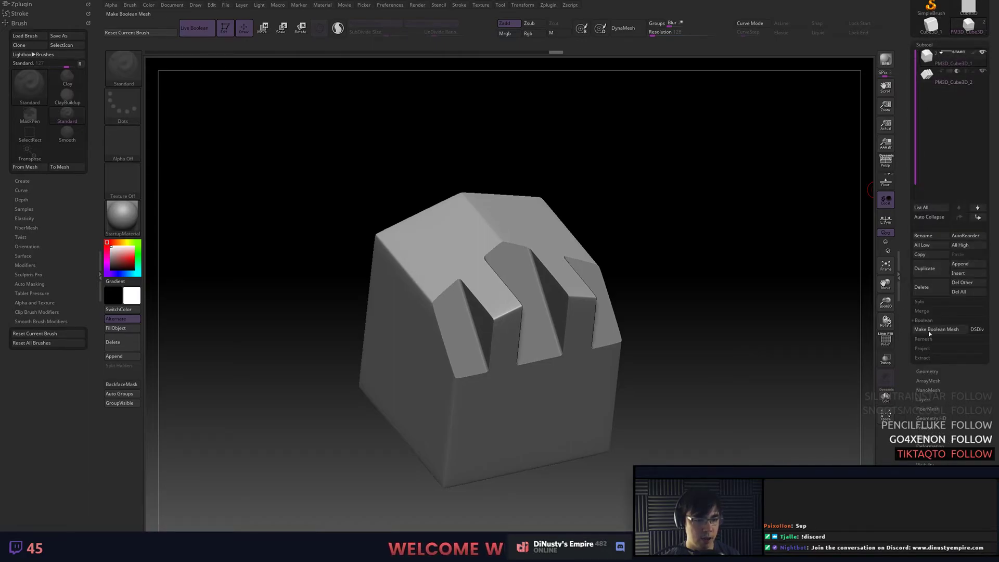
{"action": "left_click", "coordinate": [932, 333]}
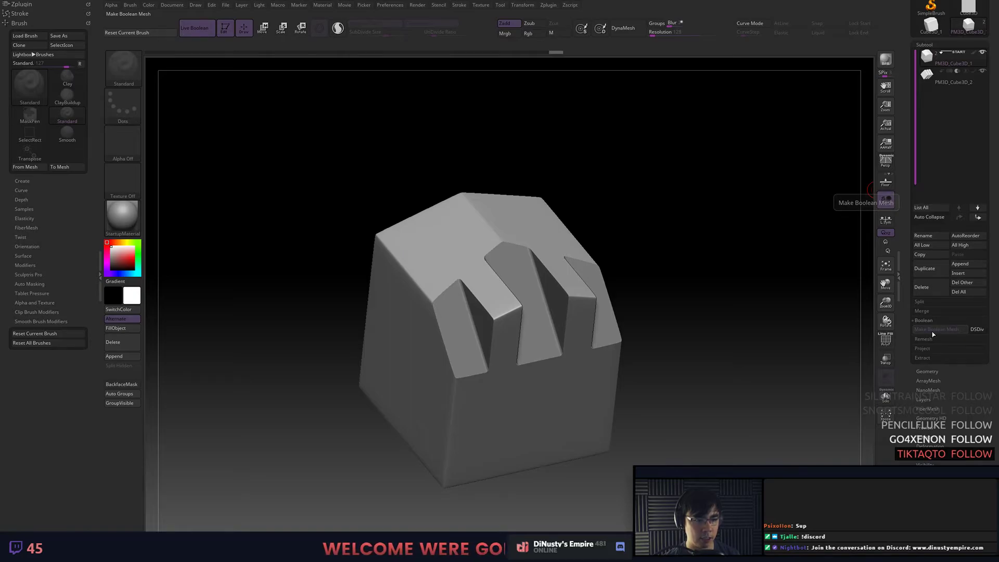
Open the generated Boolean mesh and examine its unbevelled shape and wireframe from another angle.
{"action": "mouse_move", "coordinate": [966, 27]}
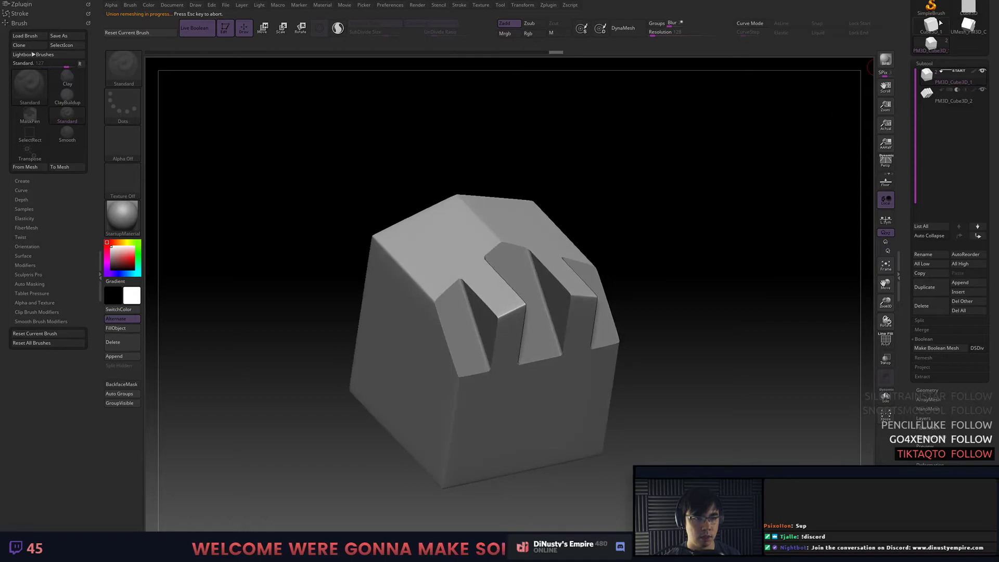
{"action": "left_click", "coordinate": [968, 25]}
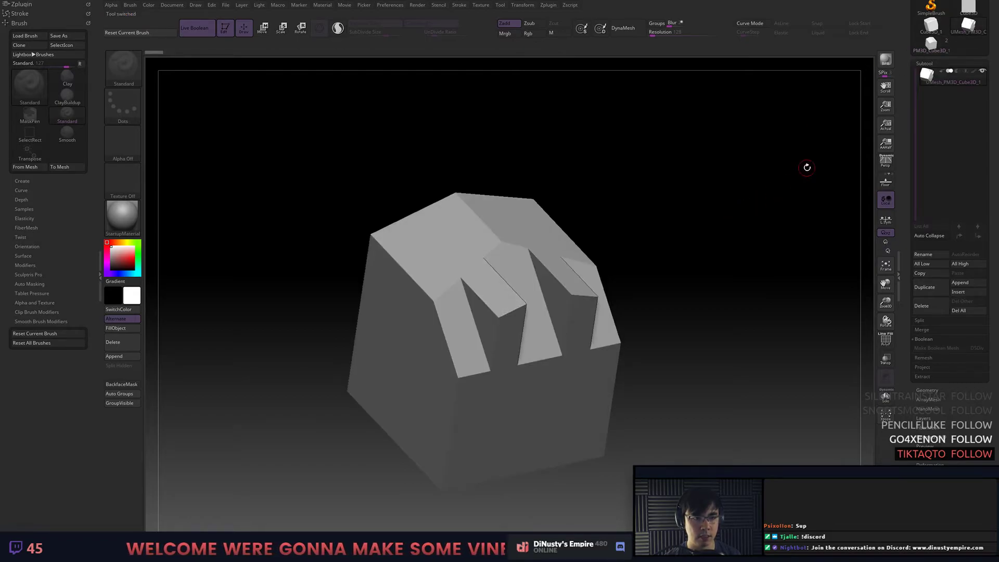
{"action": "key", "text": "shift+f"}
{"action": "mouse_move", "coordinate": [734, 196]}
{"action": "left_mouse_down"}
{"action": "mouse_move", "coordinate": [782, 221]}
{"action": "mouse_move", "coordinate": [796, 167]}
{"action": "mouse_move", "coordinate": [760, 163]}
{"action": "mouse_move", "coordinate": [774, 174]}
{"action": "mouse_move", "coordinate": [785, 161]}
{"action": "mouse_move", "coordinate": [770, 171]}
{"action": "left_mouse_up"}
{"action": "mouse_move", "coordinate": [715, 222]}
{"action": "left_mouse_down"}
{"action": "mouse_move", "coordinate": [772, 197]}
{"action": "mouse_move", "coordinate": [783, 237]}
{"action": "mouse_move", "coordinate": [758, 227]}
{"action": "mouse_move", "coordinate": [786, 238]}
{"action": "mouse_move", "coordinate": [811, 230]}
{"action": "mouse_move", "coordinate": [805, 248]}
{"action": "left_mouse_up"}
{"action": "key", "text": "shift+f"}
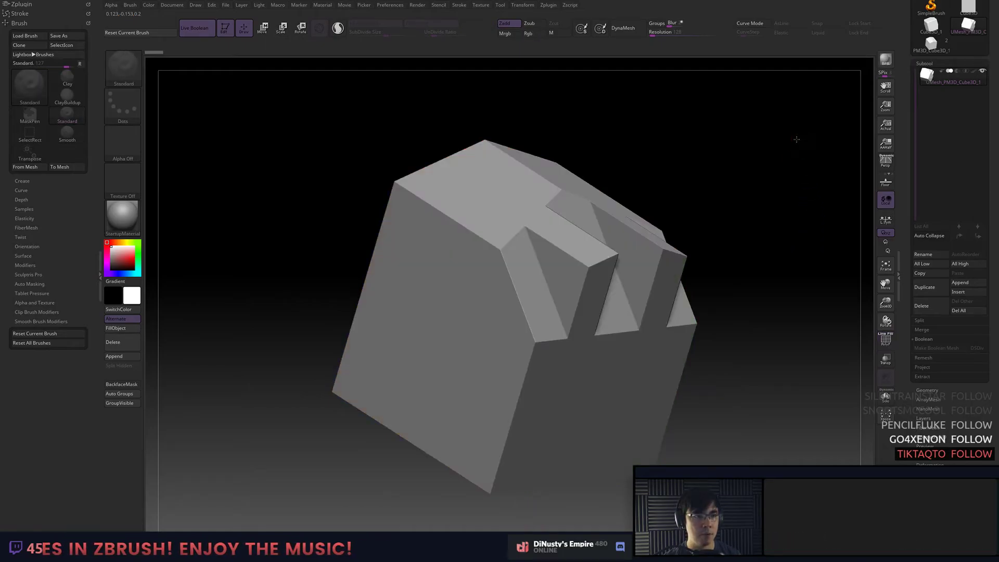
Return to the original cube tool and apply the cube's Dynamic Subdiv as real subdivision levels.
{"action": "left_click", "coordinate": [931, 44]}
{"action": "left_click_drag", "start_coordinate": [809, 149], "coordinate": [523, 251]}
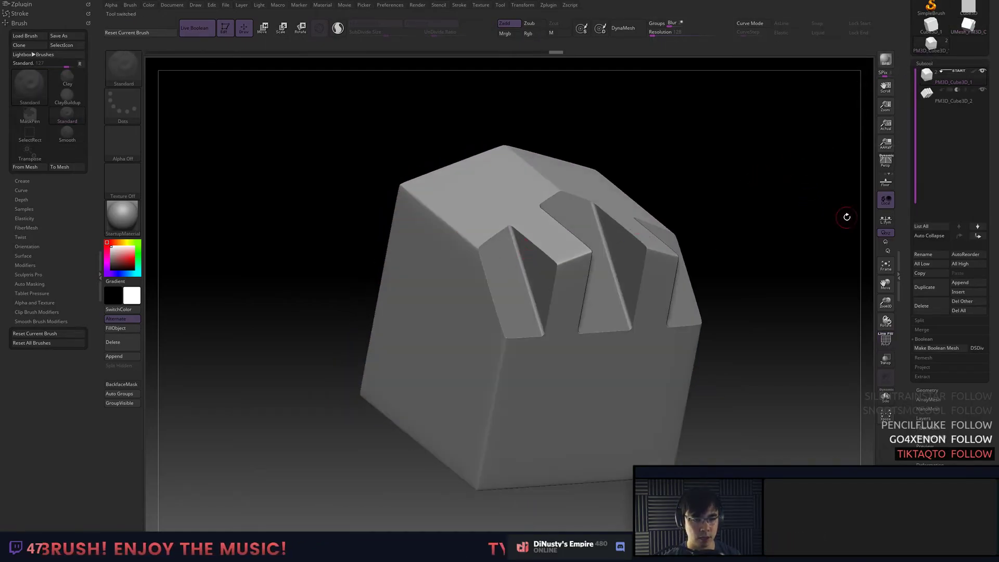
{"action": "left_click", "coordinate": [926, 63]}
{"action": "left_click", "coordinate": [927, 73]}
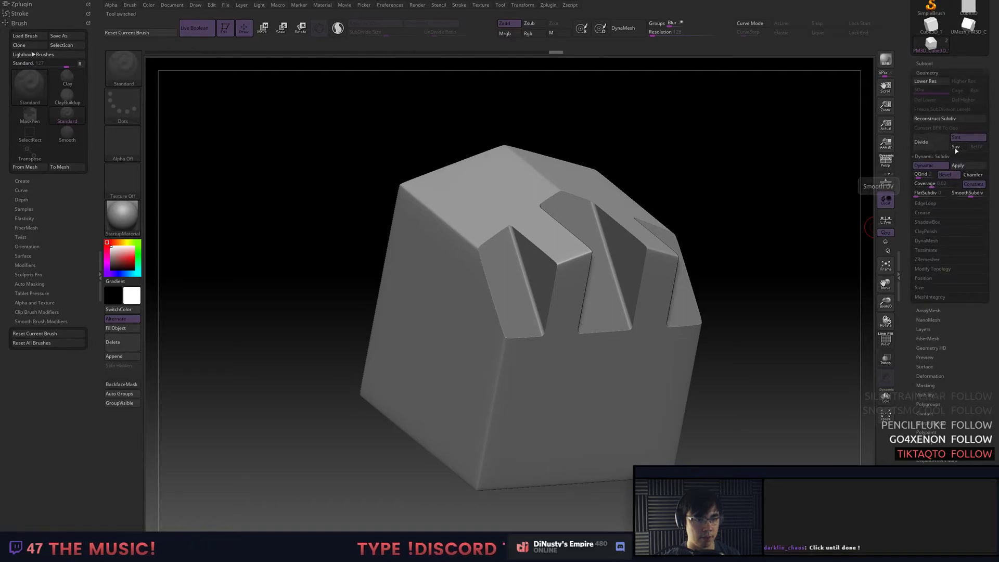
{"action": "left_click", "coordinate": [962, 165]}
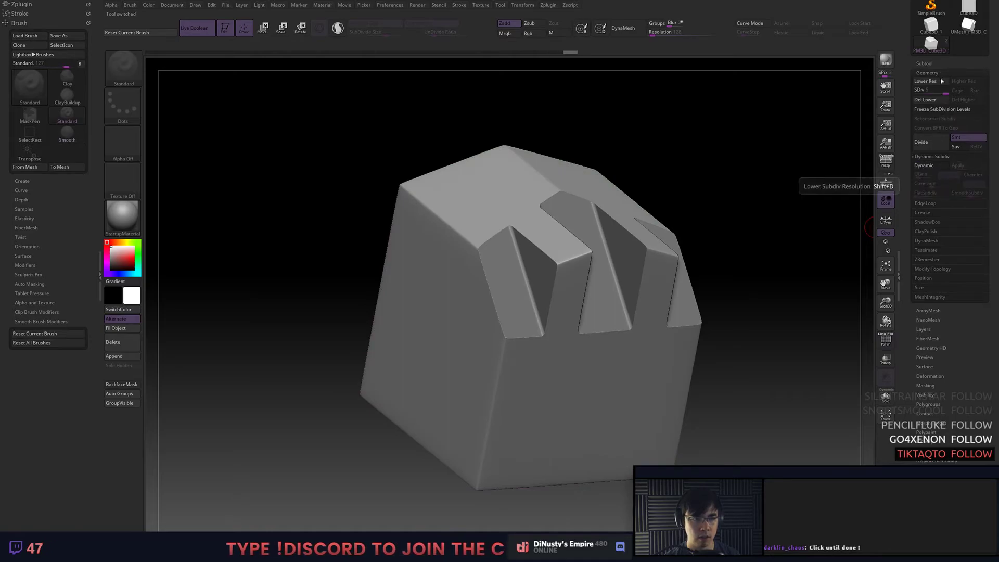
Select the subtracted slabs subtool and apply its Dynamic Subdiv as real subdivision levels.
{"action": "left_click", "coordinate": [924, 63]}
{"action": "left_click", "coordinate": [926, 93]}
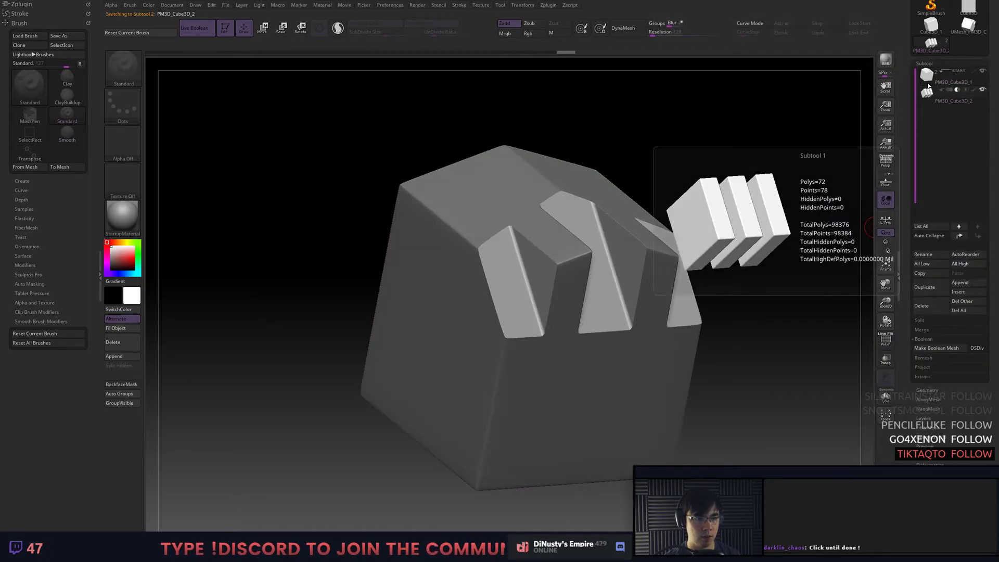
{"action": "left_click", "coordinate": [927, 389]}
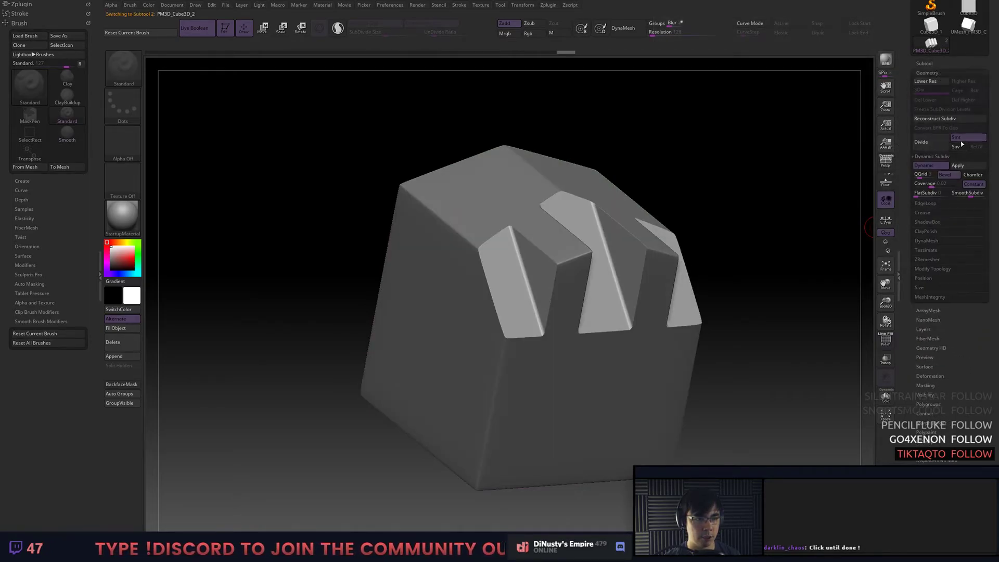
{"action": "left_click", "coordinate": [959, 165]}
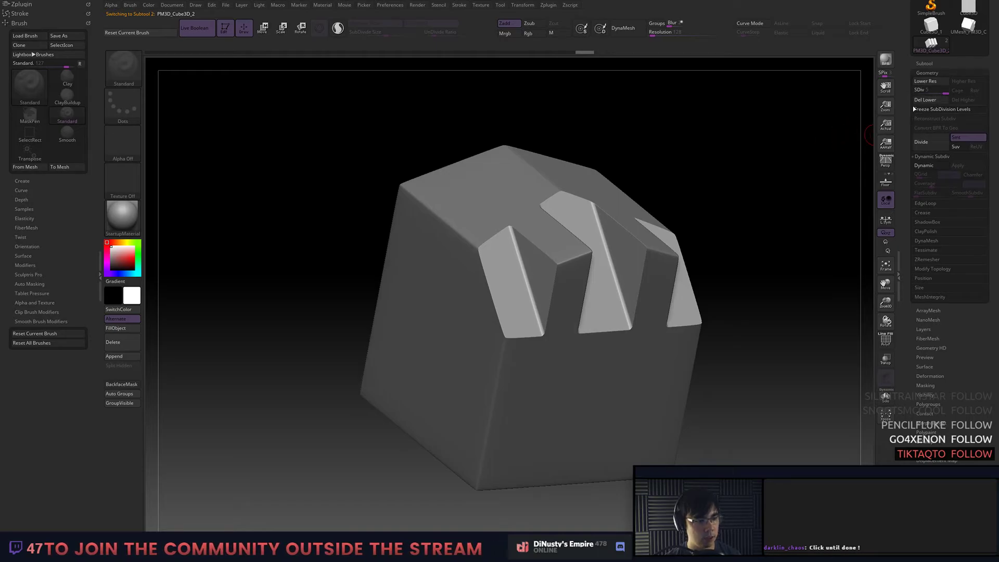
Generate a new Boolean mesh from the subdivided cube and slabs and open the resulting tool.
{"action": "left_click", "coordinate": [963, 64]}
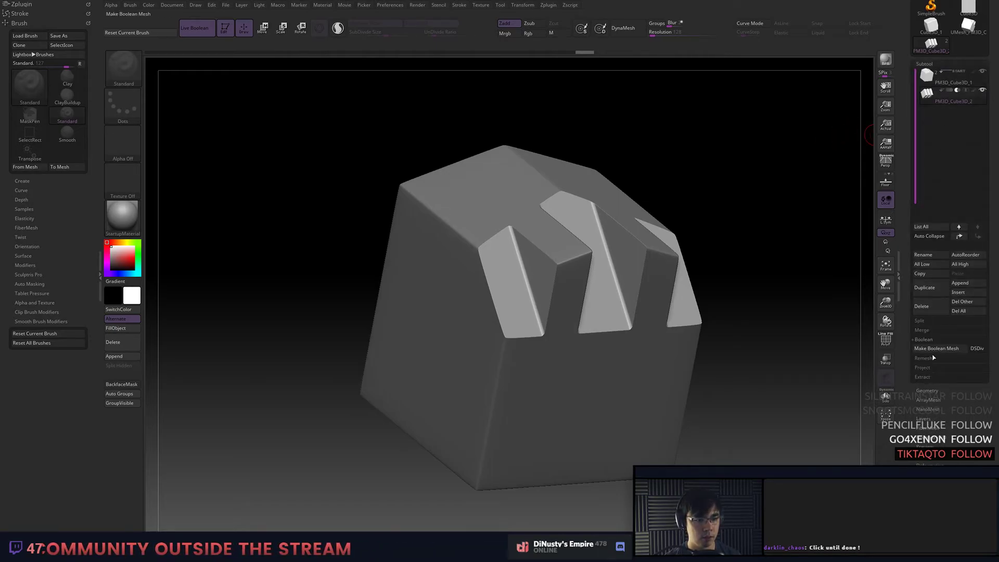
{"action": "left_click", "coordinate": [917, 349]}
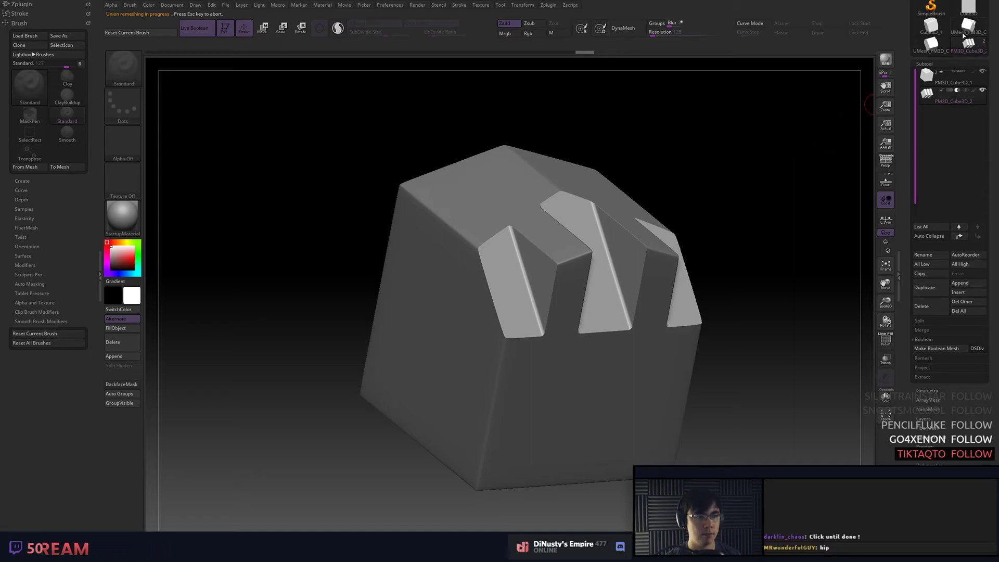
{"action": "left_click", "coordinate": [941, 45]}
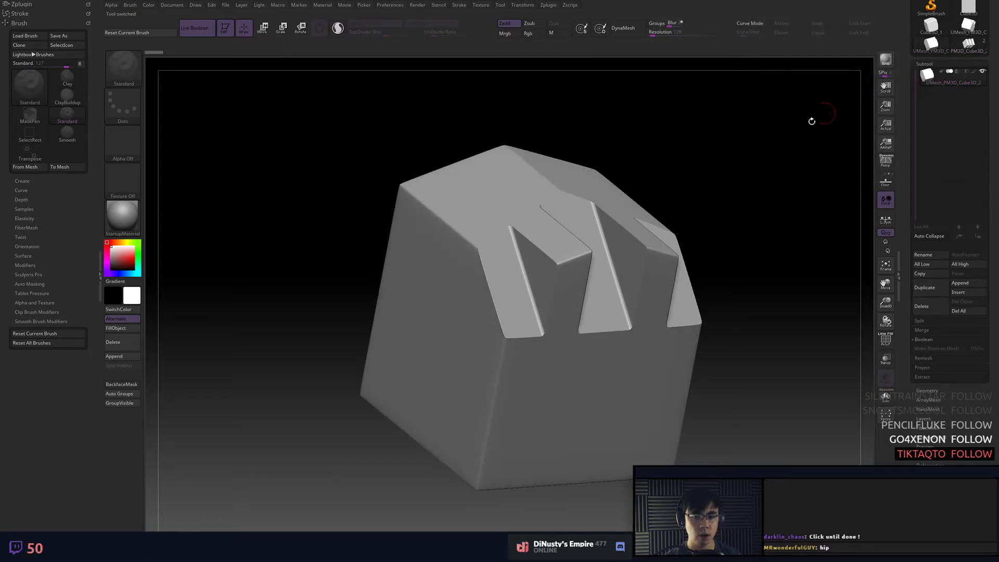
Examine the new Boolean mesh's wireframe and its bevelled cut edges up close.
{"action": "key", "text": "shift+f"}
{"action": "left_click_drag", "start_coordinate": [762, 147], "coordinate": [807, 118], "text": "alt"}
{"action": "key", "text": "shift+f"}
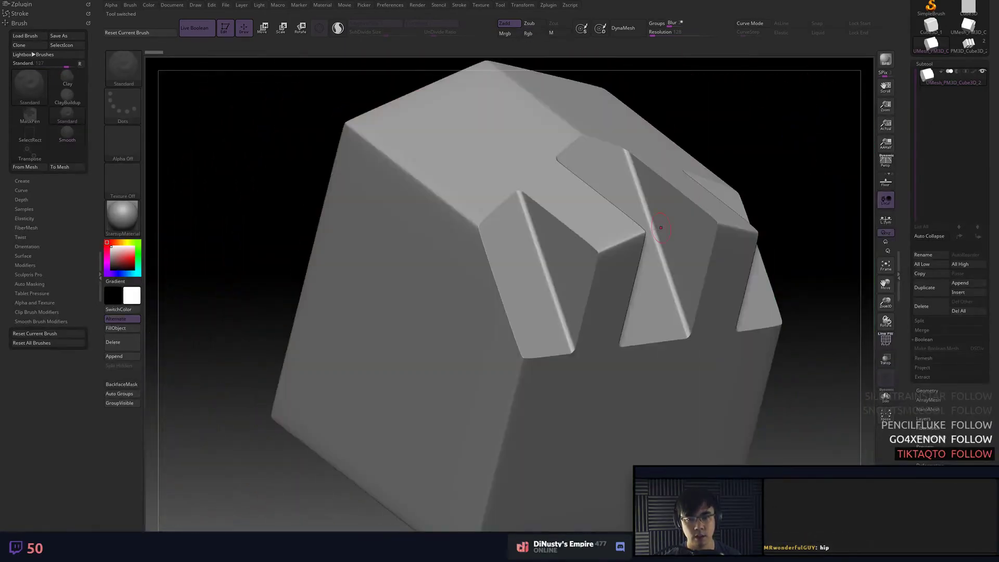
{"action": "right_click_drag", "start_coordinate": [684, 210], "coordinate": [622, 255]}
{"action": "right_click_drag", "start_coordinate": [502, 230], "coordinate": [455, 204]}
{"action": "right_click_drag", "start_coordinate": [556, 226], "coordinate": [534, 235]}
{"action": "right_click_drag", "start_coordinate": [618, 251], "coordinate": [494, 216], "text": "alt"}
{"action": "right_click_drag", "start_coordinate": [316, 171], "coordinate": [321, 185], "text": "alt"}
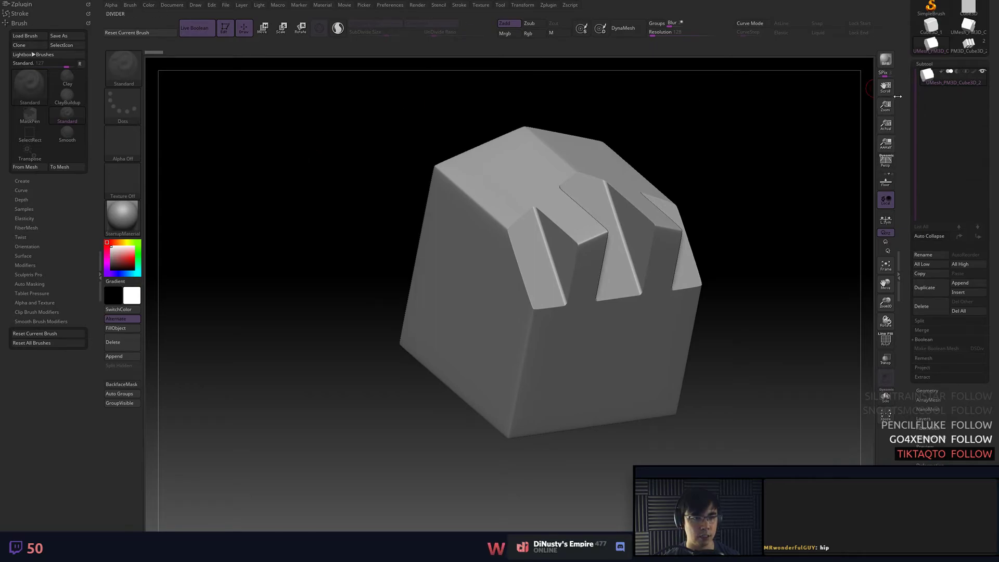
Try DynaMesh on the Boolean mesh at the existing resolution, check its wireframe and undo the remesh.
{"action": "scroll", "coordinate": [922, 128], "scroll_direction": "down", "scroll_amount": 5}
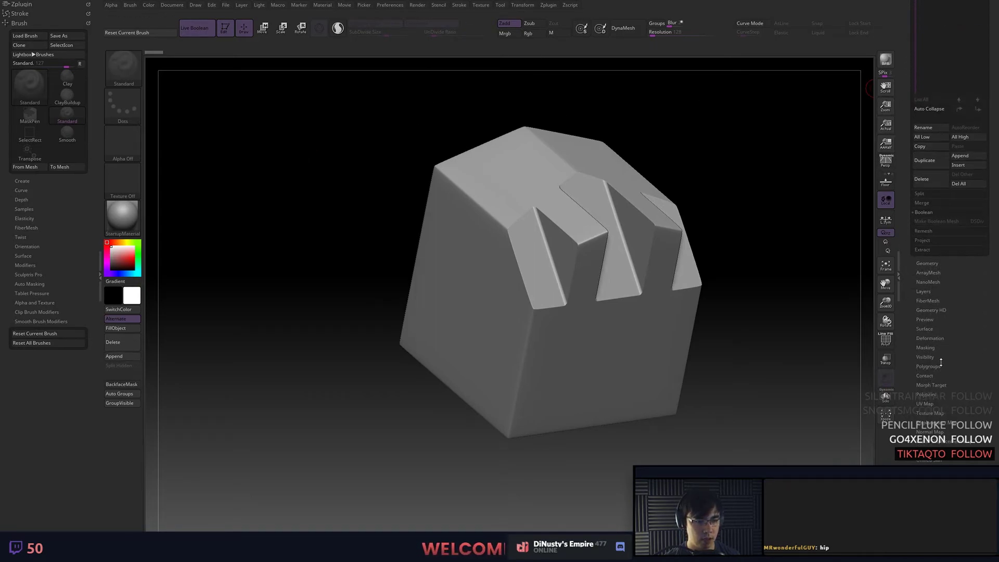
{"action": "scroll", "coordinate": [911, 189], "scroll_direction": "up", "scroll_amount": 9}
{"action": "left_click", "coordinate": [924, 180]}
{"action": "left_click", "coordinate": [927, 189]}
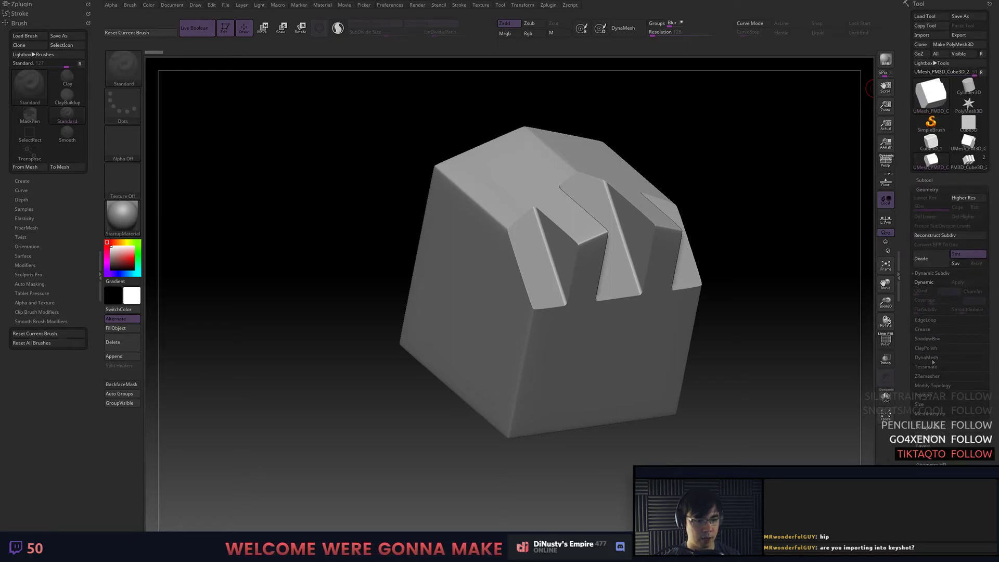
{"action": "left_click", "coordinate": [927, 358]}
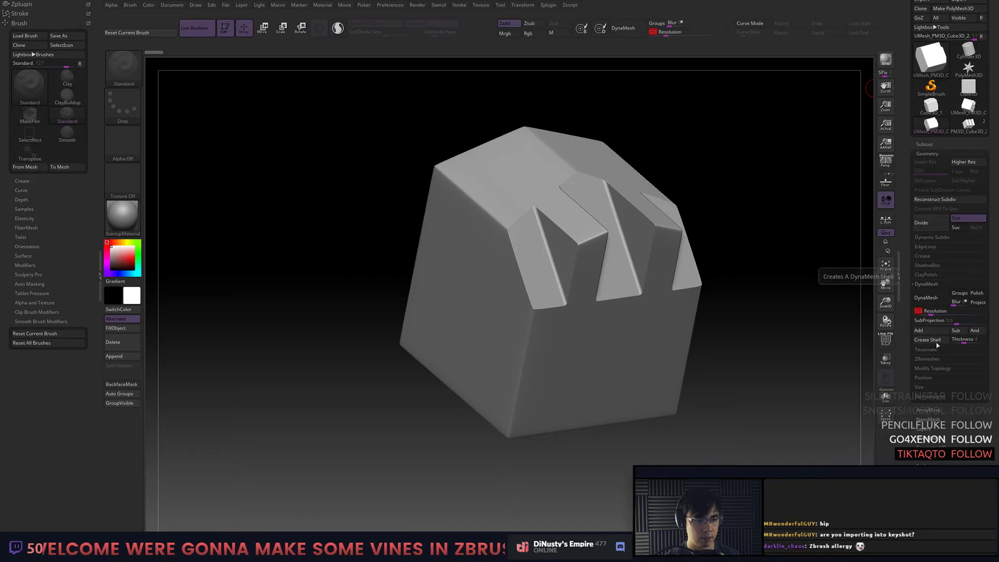
{"action": "left_click", "coordinate": [926, 297]}
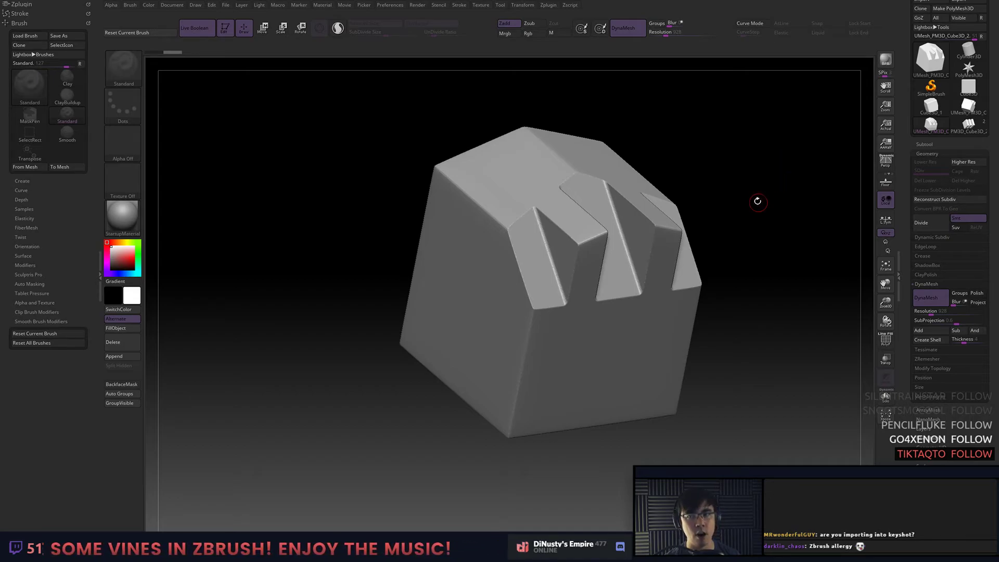
{"action": "left_click_drag", "start_coordinate": [758, 201], "coordinate": [756, 194]}
{"action": "key", "text": "shift+f"}
{"action": "key", "text": "shift+f"}
{"action": "left_click_drag", "start_coordinate": [755, 149], "coordinate": [801, 160], "text": "alt"}
{"action": "key", "text": "ctrl+z"}
Remesh the Boolean mesh with DynaMesh at a resolution of 1024 and check its wireframe and edges.
{"action": "left_click", "coordinate": [930, 315]}
{"action": "type", "text": "1024"}
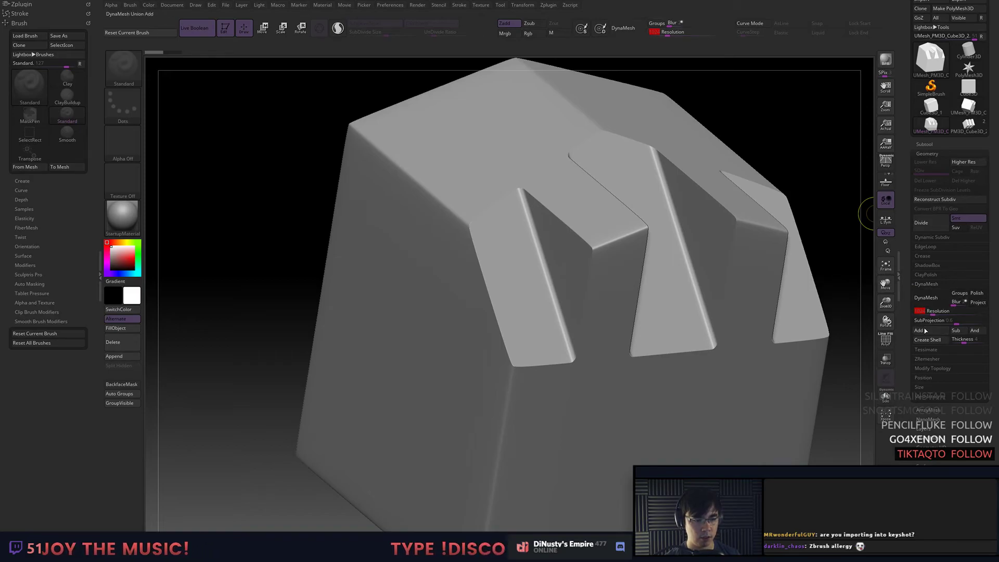
{"action": "left_click", "coordinate": [925, 298]}
{"action": "key", "text": "shift+f"}
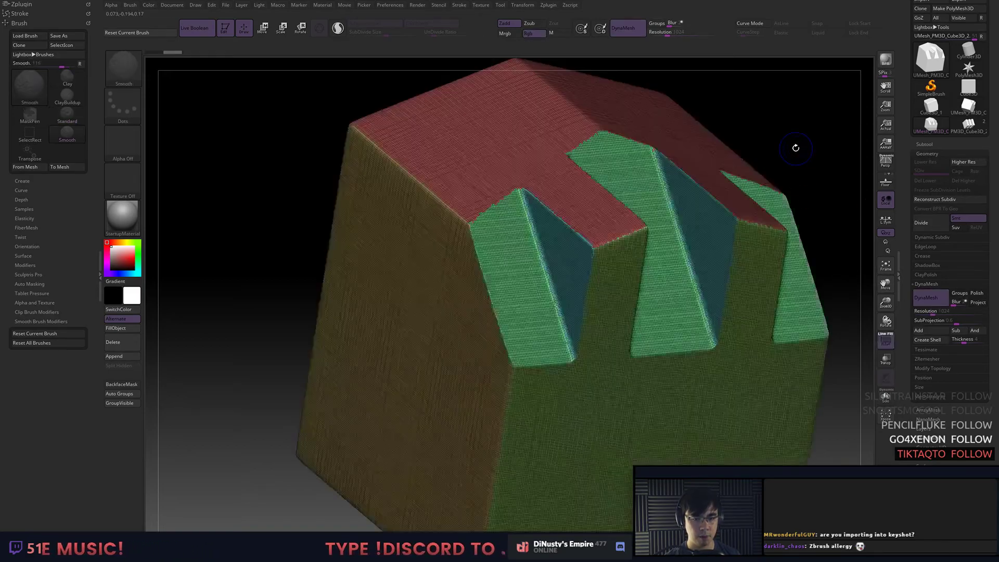
{"action": "key", "text": "shift+f"}
{"action": "left_click_drag", "start_coordinate": [789, 148], "coordinate": [499, 195]}
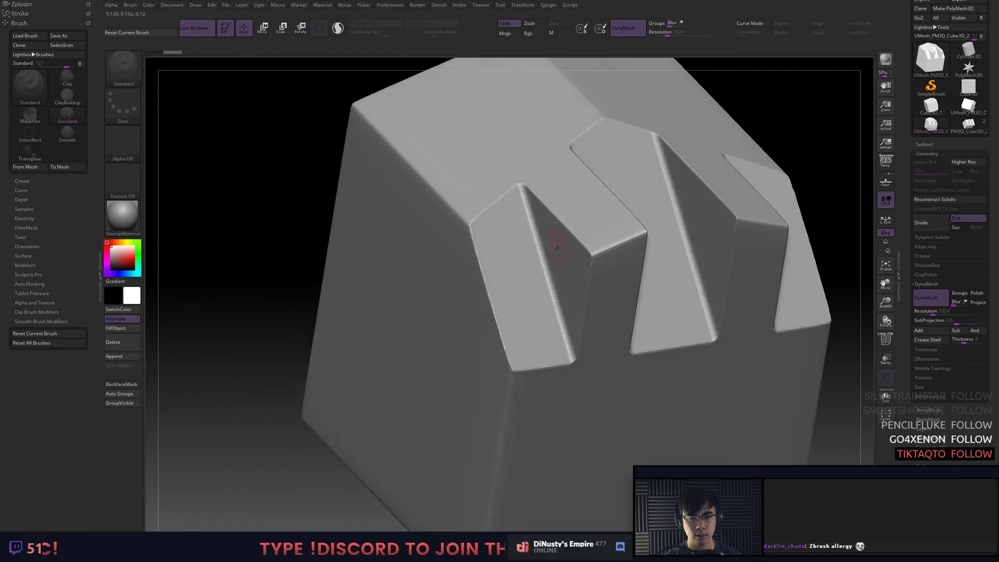
{"action": "right_click_drag", "start_coordinate": [499, 195], "coordinate": [653, 239], "text": "alt"}
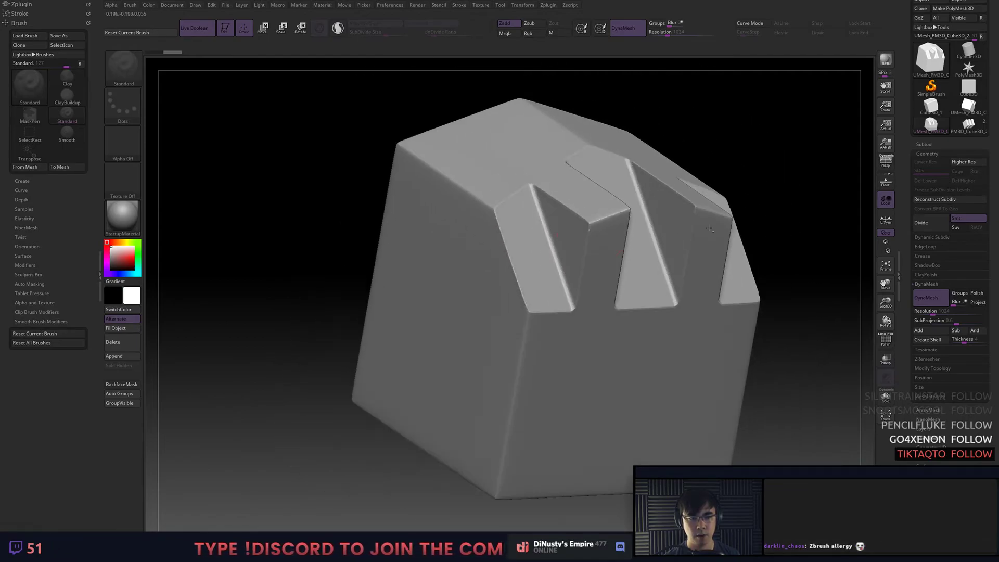
Soften the remeshed cube's edges with the Polish deformation and check them from several sides.
{"action": "left_click", "coordinate": [928, 154]}
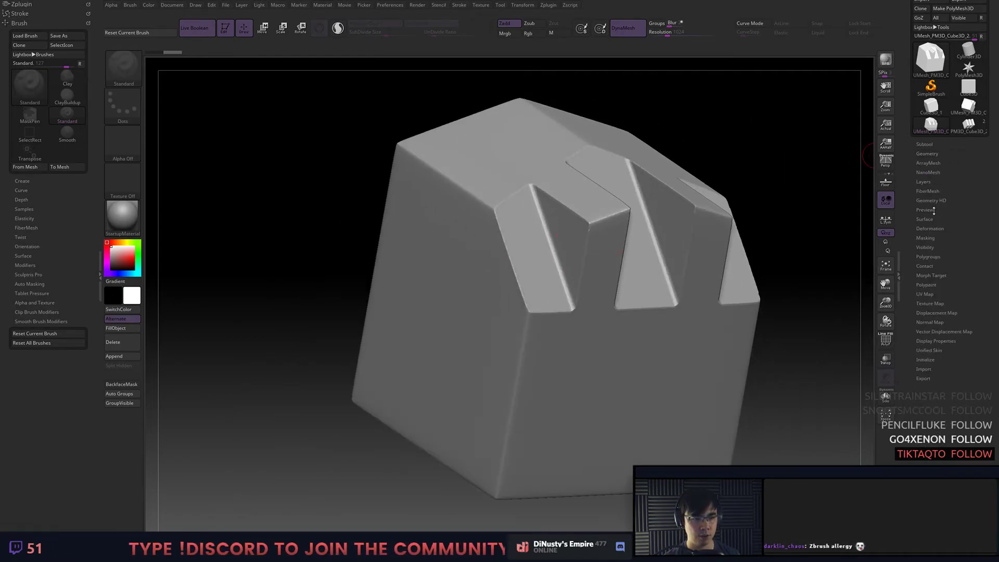
{"action": "left_click", "coordinate": [931, 229]}
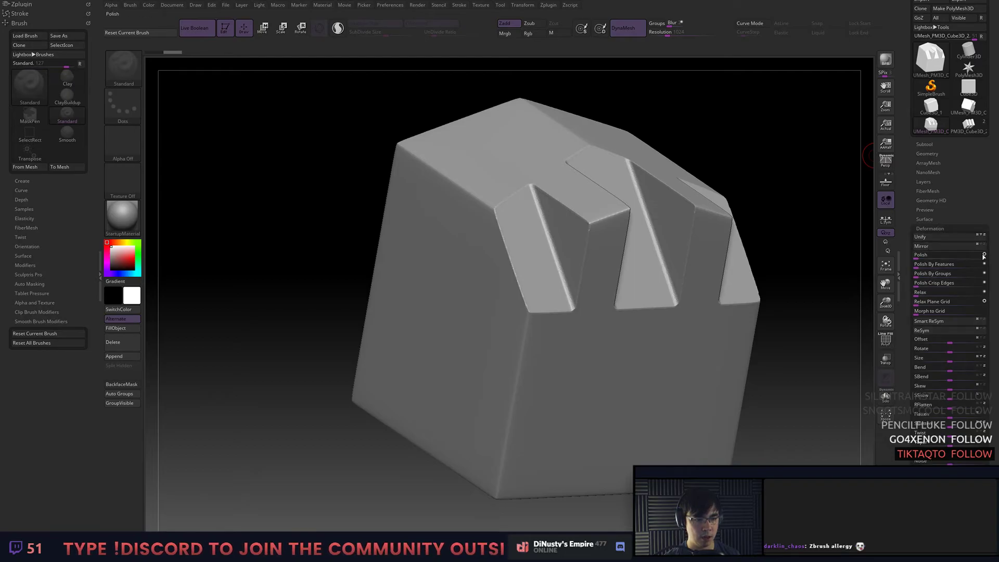
{"action": "left_click_drag", "start_coordinate": [917, 257], "coordinate": [929, 256]}
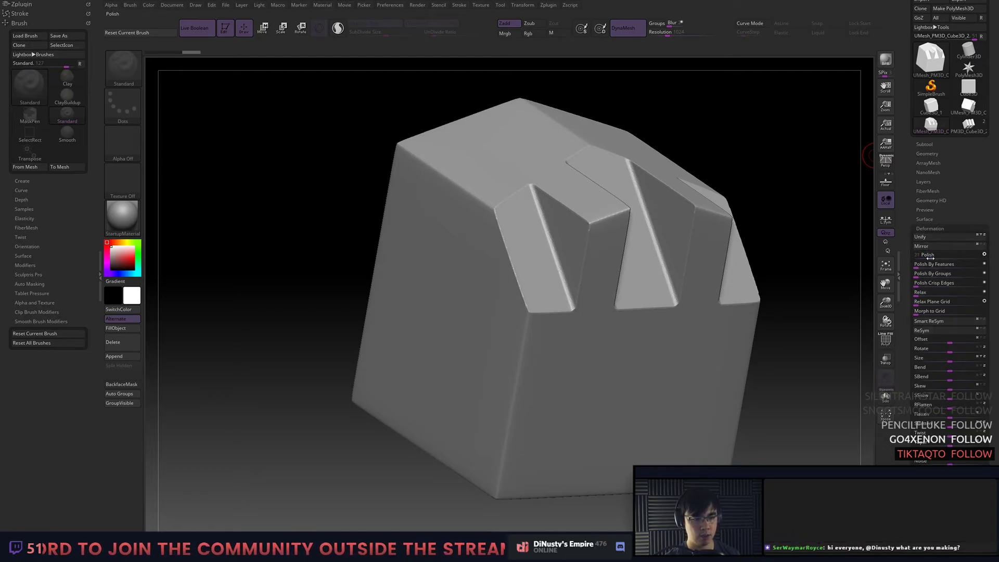
{"action": "left_click_drag", "start_coordinate": [812, 263], "coordinate": [685, 283]}
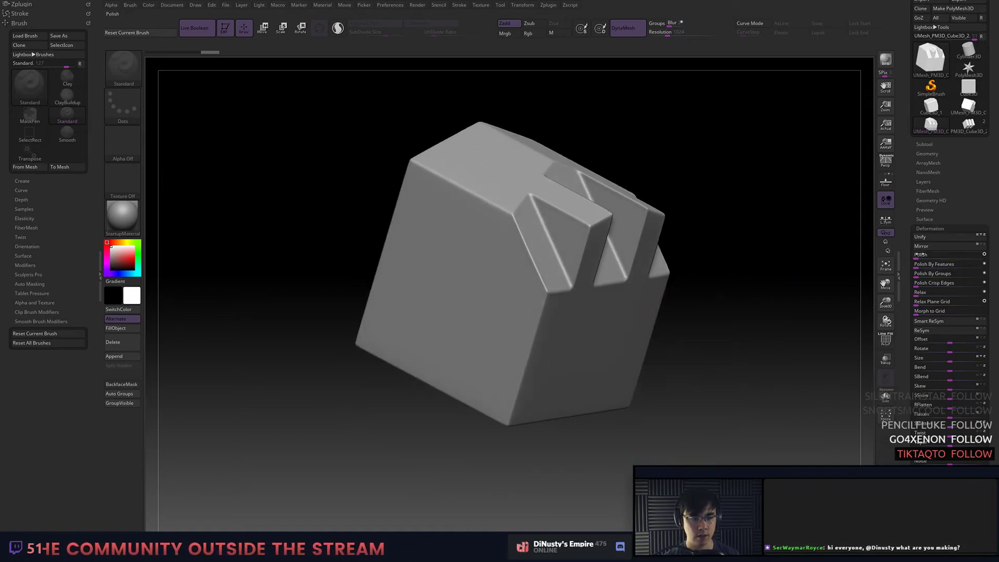
{"action": "mouse_move", "coordinate": [821, 255]}
{"action": "left_mouse_down"}
{"action": "mouse_move", "coordinate": [667, 253]}
{"action": "mouse_move", "coordinate": [699, 234]}
{"action": "mouse_move", "coordinate": [578, 239]}
{"action": "mouse_move", "coordinate": [664, 225]}
{"action": "mouse_move", "coordinate": [661, 264]}
{"action": "left_mouse_up"}
{"action": "left_click_drag", "start_coordinate": [716, 250], "coordinate": [612, 232]}
Pre-process and decimate the polished mesh with Decimation Master, and check its wireframe.
{"action": "left_click", "coordinate": [22, 4]}
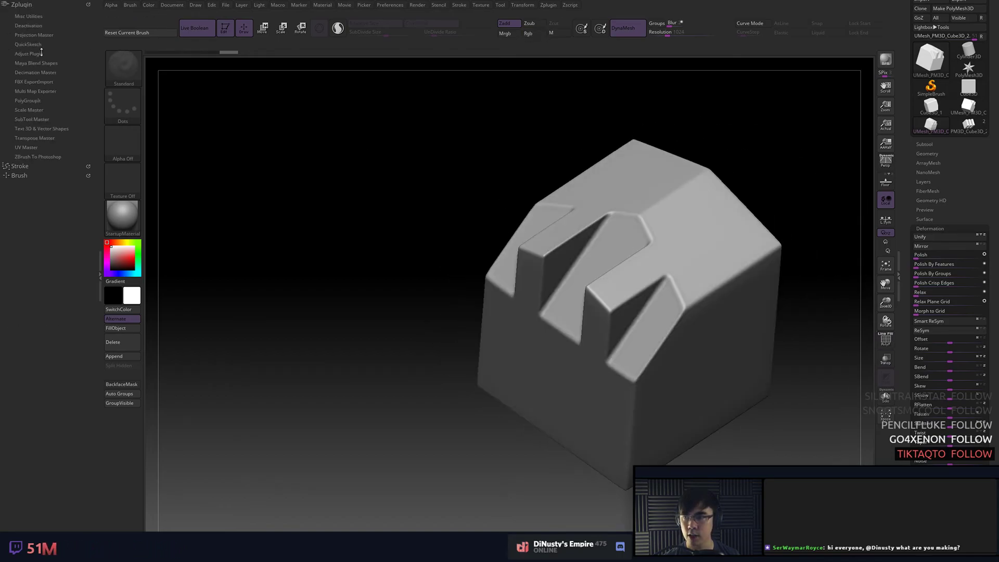
{"action": "left_click", "coordinate": [459, 4]}
{"action": "mouse_move", "coordinate": [549, 5]}
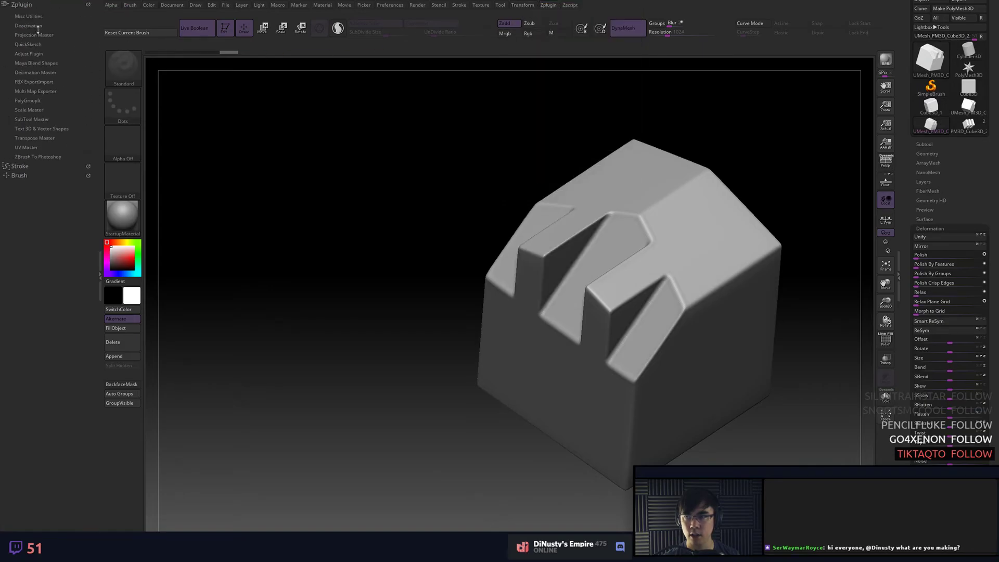
{"action": "left_click", "coordinate": [36, 72]}
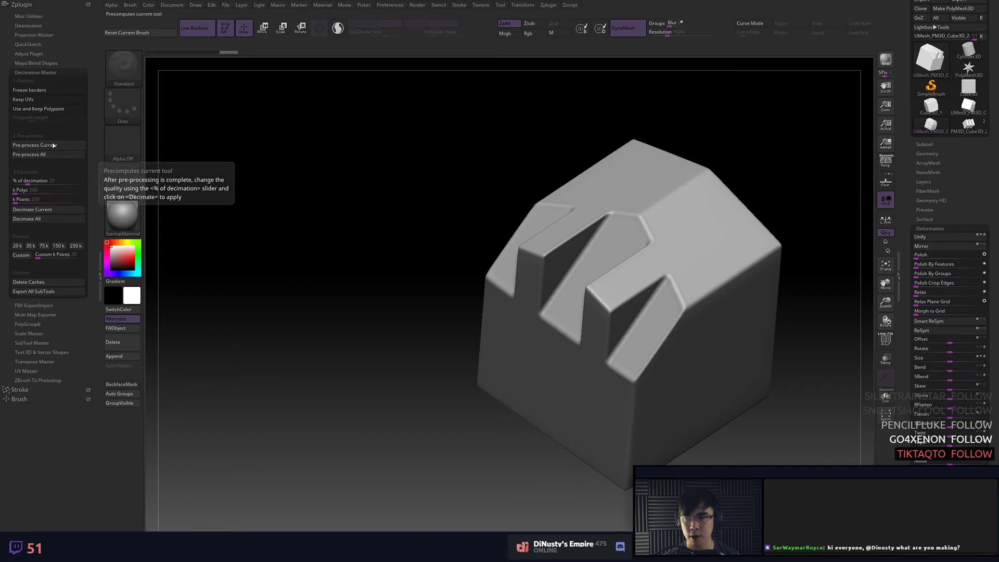
{"action": "left_click", "coordinate": [49, 210]}
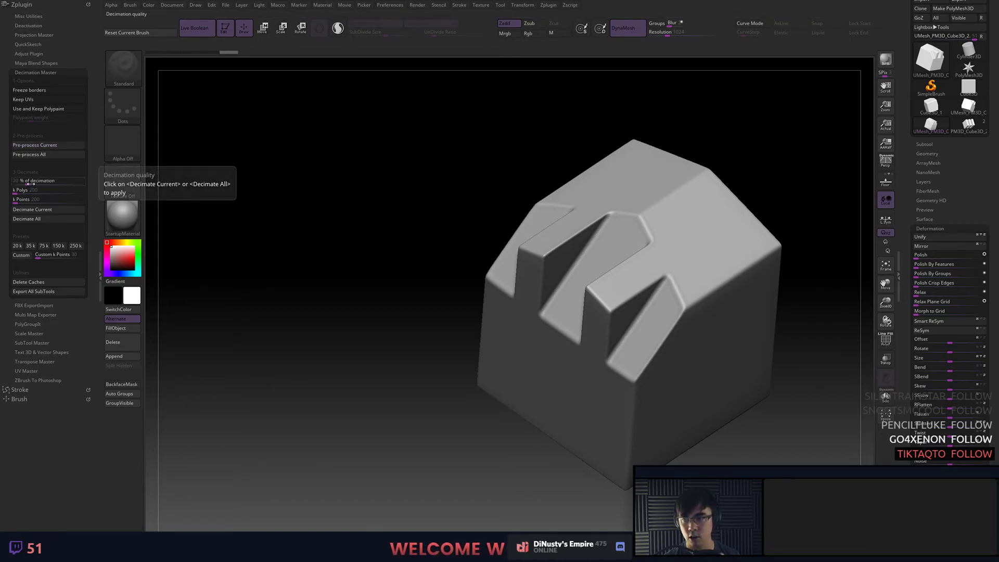
{"action": "left_click_drag", "start_coordinate": [339, 188], "coordinate": [329, 157]}
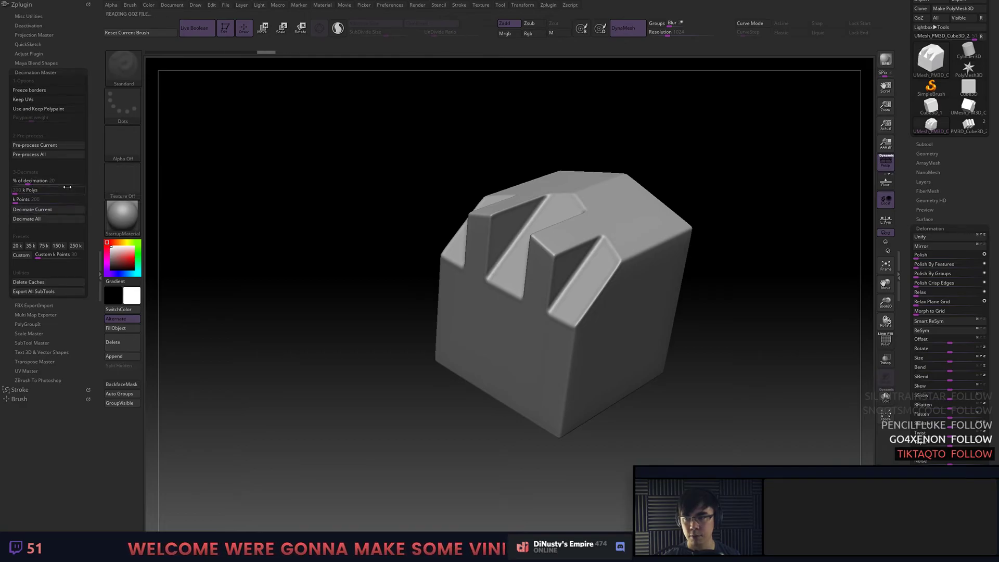
{"action": "key", "text": "shift+f"}
{"action": "left_click_drag", "start_coordinate": [330, 176], "coordinate": [354, 185]}
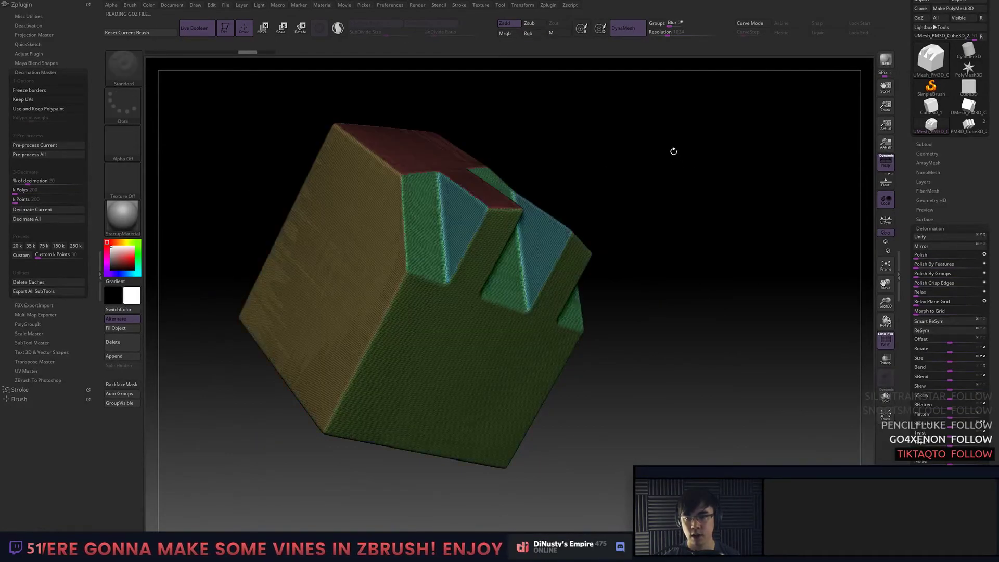
{"action": "key", "text": "shift+f"}
{"action": "left_click_drag", "start_coordinate": [661, 156], "coordinate": [770, 180]}
Start the Remesh By Decimation deformer on the polished Boolean mesh.
{"action": "key", "text": "w"}
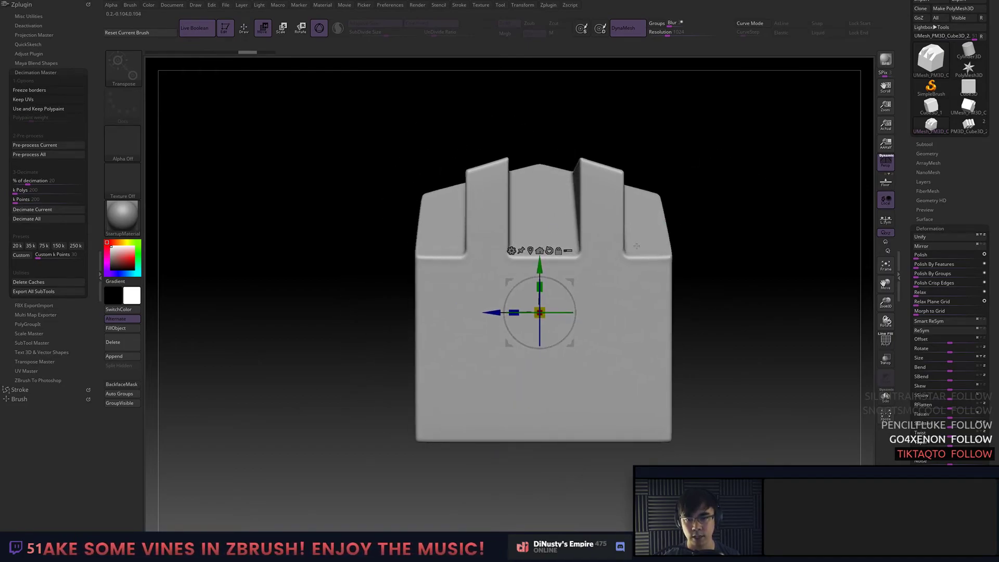
{"action": "left_click_drag", "start_coordinate": [608, 246], "coordinate": [716, 266]}
{"action": "left_click", "coordinate": [512, 251]}
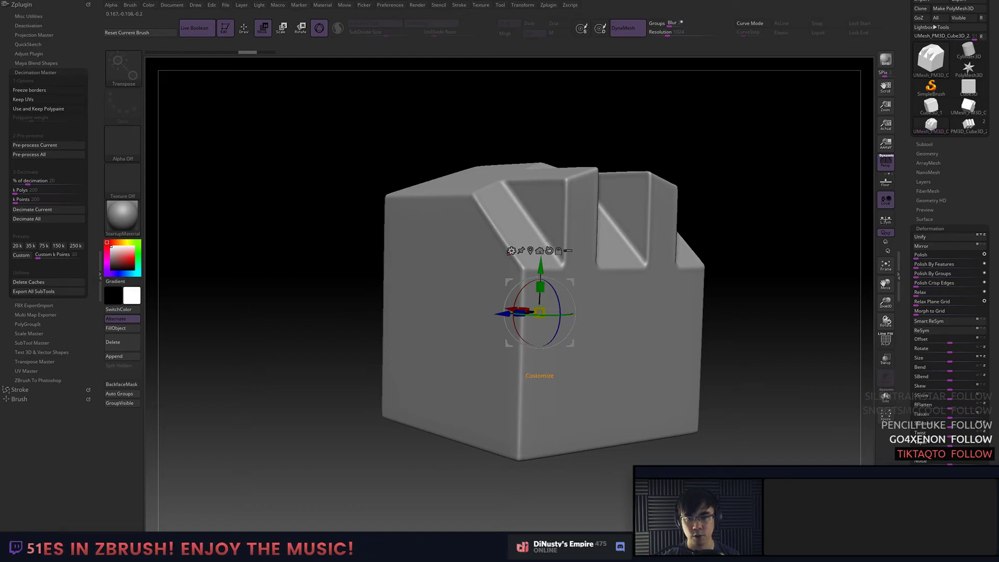
{"action": "left_click", "coordinate": [511, 251]}
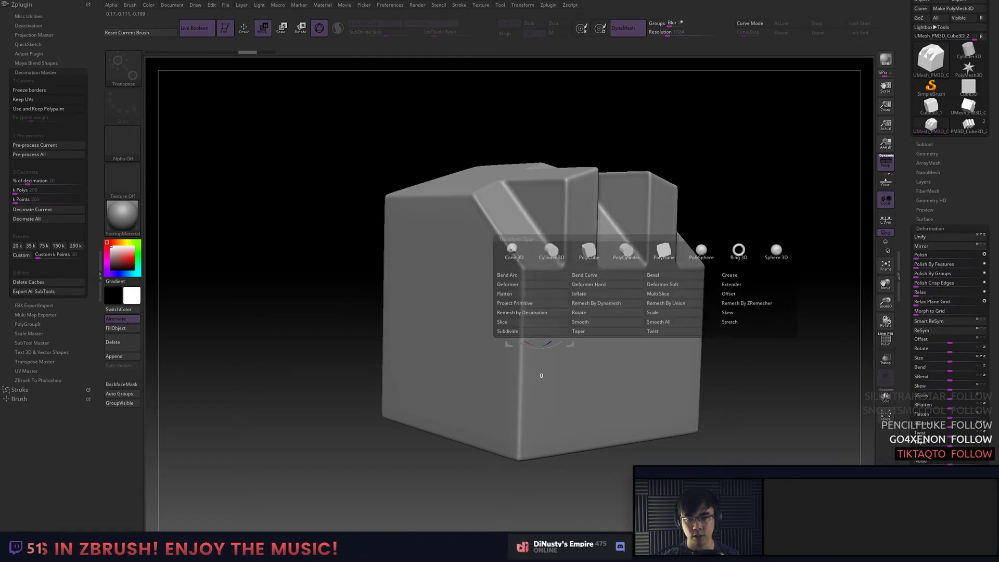
{"action": "left_click", "coordinate": [526, 315]}
Decimate the mesh with the deformer at a target polygon count of about 1042, with its wireframe shown, and return to drawing mode.
{"action": "left_click_drag", "start_coordinate": [799, 190], "coordinate": [770, 245]}
{"action": "left_click_drag", "start_coordinate": [507, 251], "coordinate": [674, 261]}
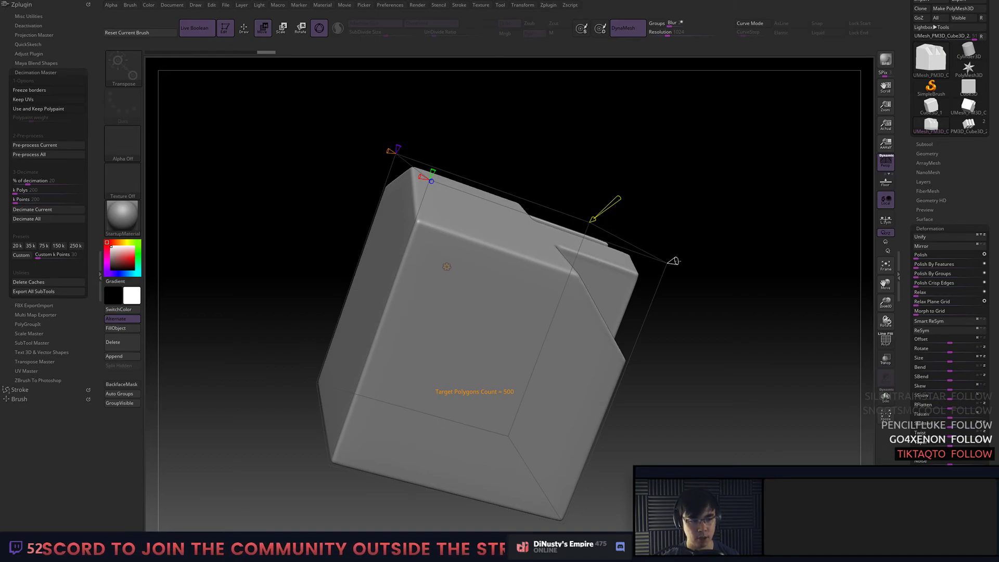
{"action": "left_click_drag", "start_coordinate": [677, 261], "coordinate": [698, 263]}
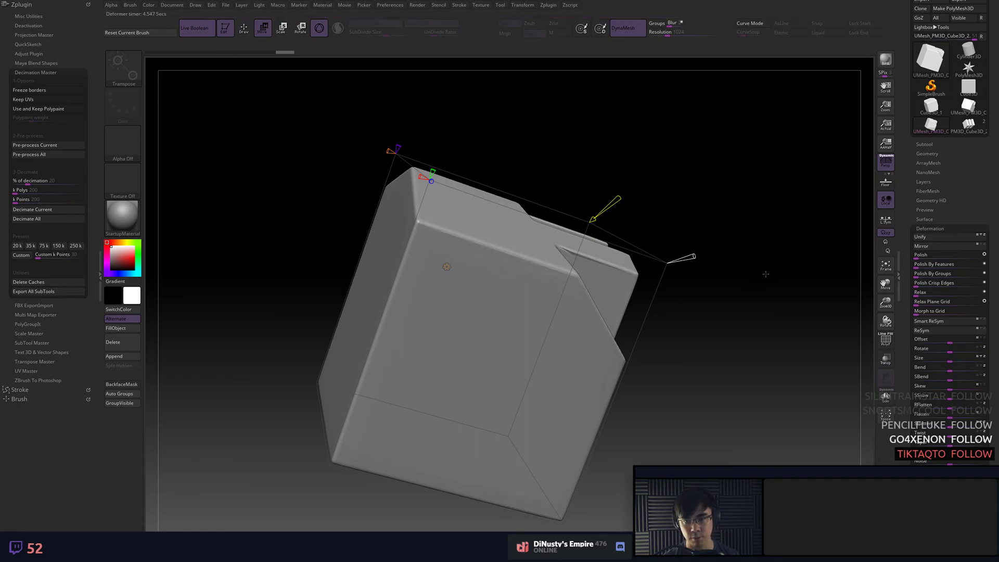
{"action": "left_click_drag", "start_coordinate": [764, 286], "coordinate": [741, 287]}
{"action": "key", "text": "shift+f"}
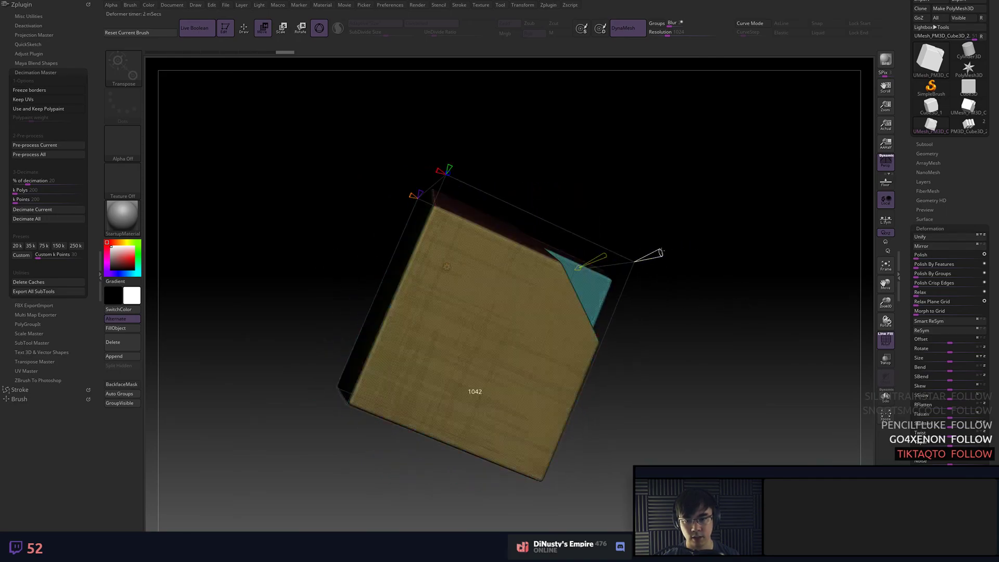
{"action": "left_click_drag", "start_coordinate": [660, 253], "coordinate": [662, 252]}
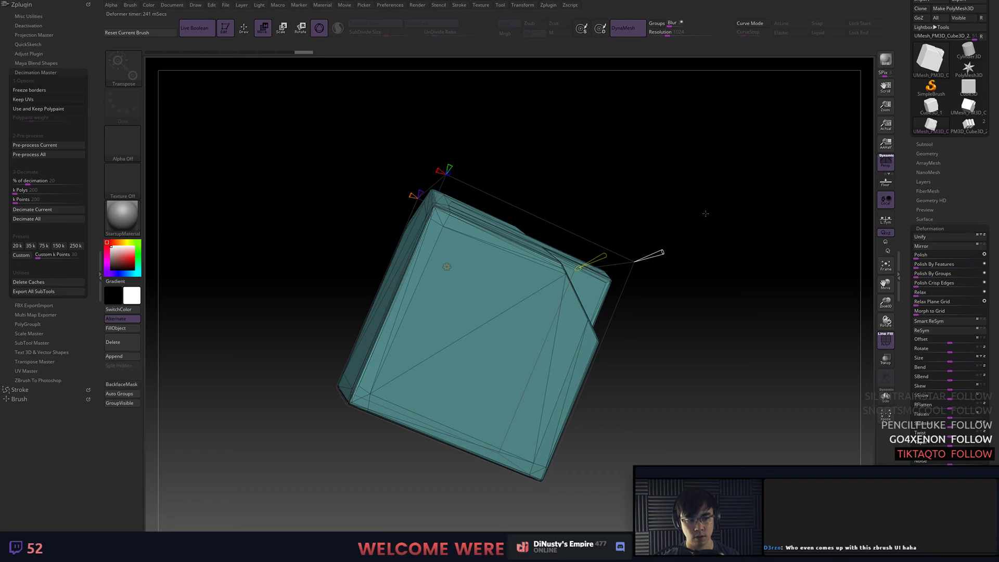
{"action": "mouse_move", "coordinate": [704, 211]}
{"action": "left_mouse_down"}
{"action": "mouse_move", "coordinate": [672, 220]}
{"action": "mouse_move", "coordinate": [735, 232]}
{"action": "mouse_move", "coordinate": [720, 250]}
{"action": "mouse_move", "coordinate": [745, 267]}
{"action": "mouse_move", "coordinate": [735, 307]}
{"action": "mouse_move", "coordinate": [716, 292]}
{"action": "mouse_move", "coordinate": [711, 221]}
{"action": "mouse_move", "coordinate": [676, 236]}
{"action": "mouse_move", "coordinate": [694, 270]}
{"action": "mouse_move", "coordinate": [666, 255]}
{"action": "left_mouse_up"}
{"action": "key", "text": "q"}
Examine the decimated cube's wireframe around its bevels and cut slots from several sides, and review the Decimation Master options.
{"action": "key", "text": "shift+f"}
{"action": "left_click_drag", "start_coordinate": [708, 218], "coordinate": [739, 204]}
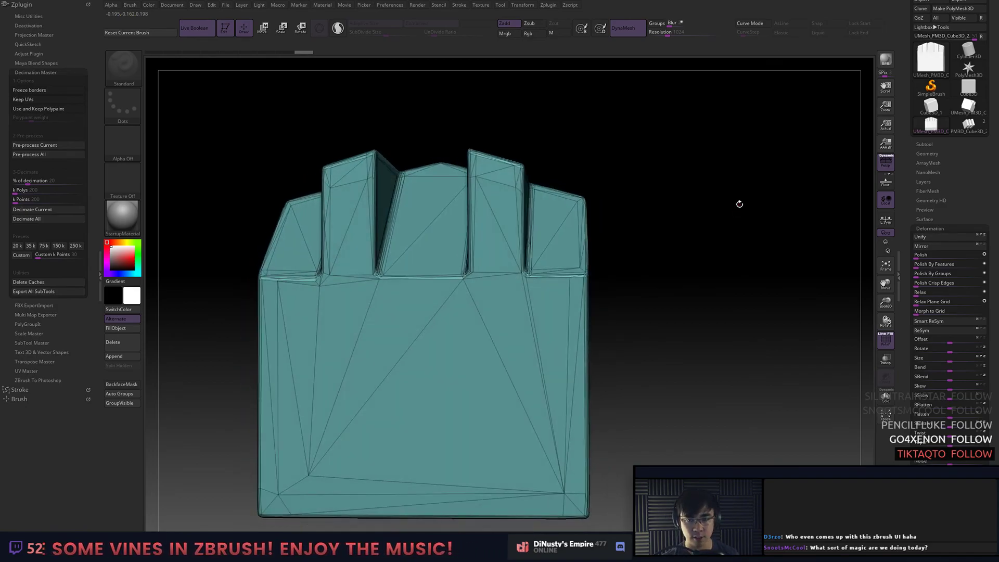
{"action": "left_click_drag", "start_coordinate": [733, 167], "coordinate": [684, 394]}
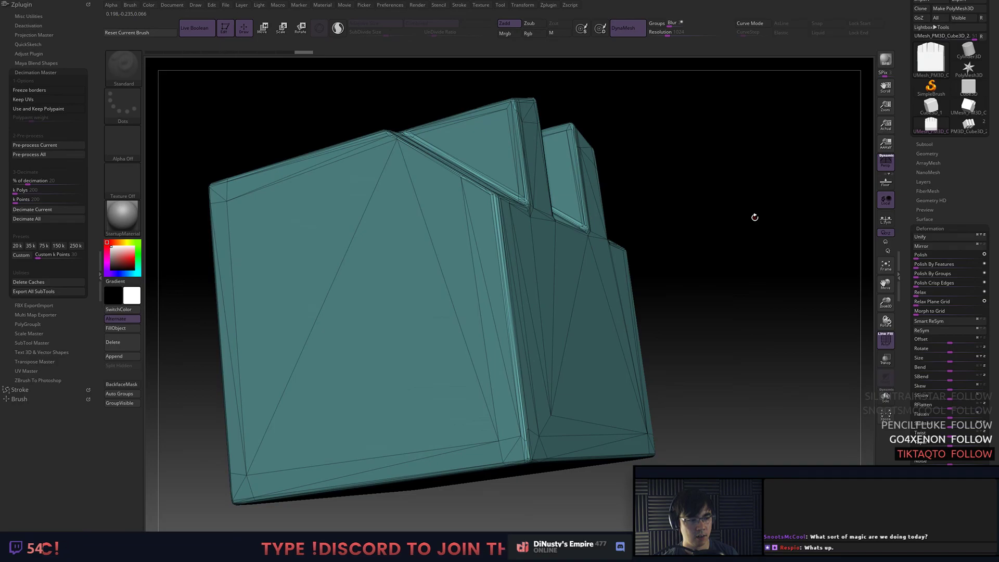
{"action": "left_click_drag", "start_coordinate": [754, 218], "coordinate": [781, 268]}
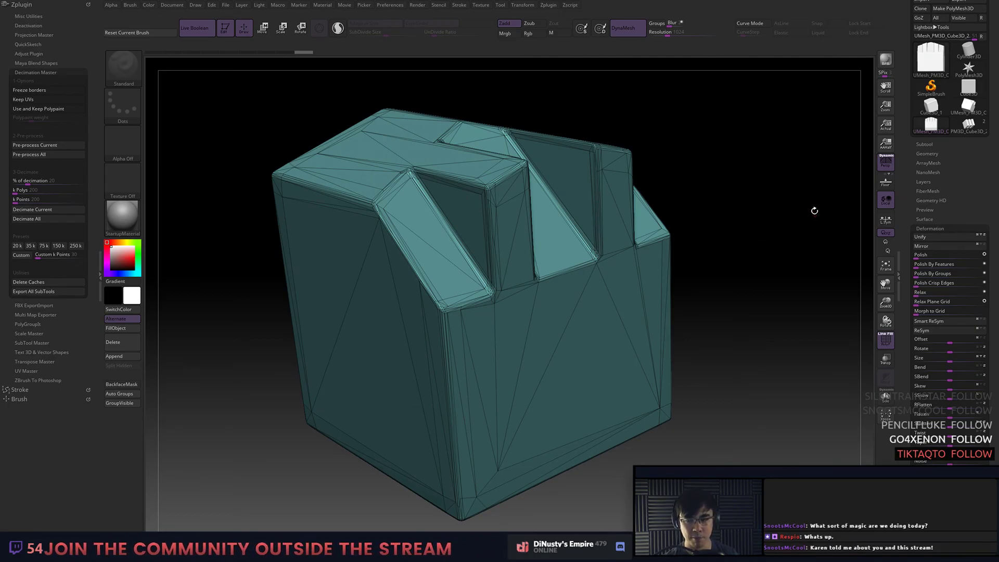
{"action": "left_click_drag", "start_coordinate": [791, 241], "coordinate": [807, 229]}
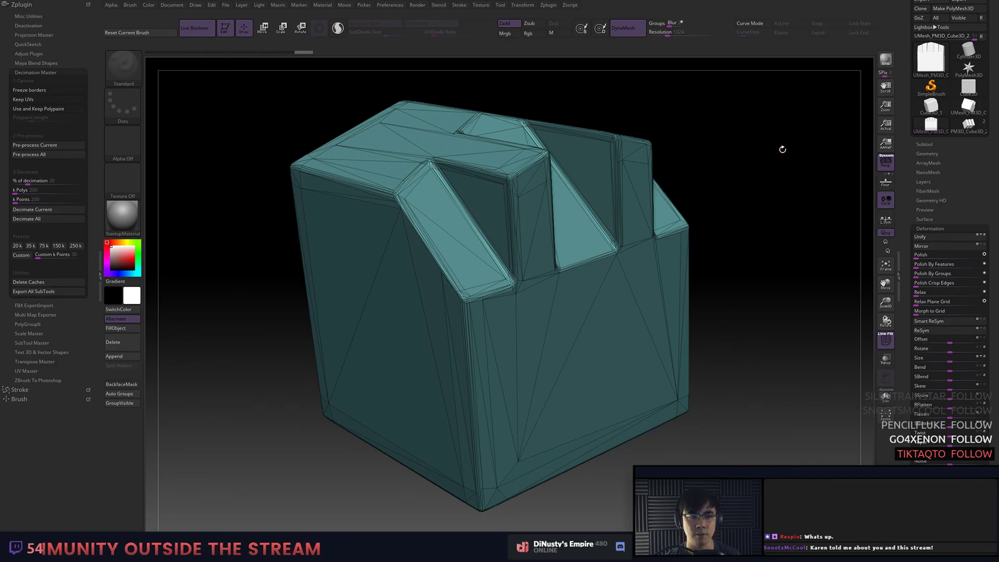
{"action": "left_click_drag", "start_coordinate": [785, 163], "coordinate": [739, 144]}
{"action": "left_click", "coordinate": [555, 5]}
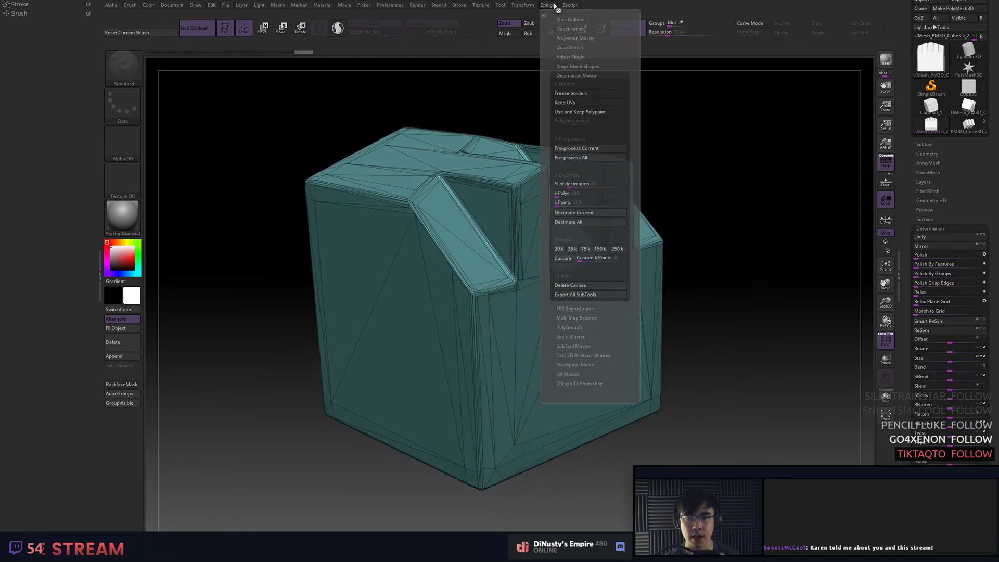
{"action": "left_click", "coordinate": [553, 5]}
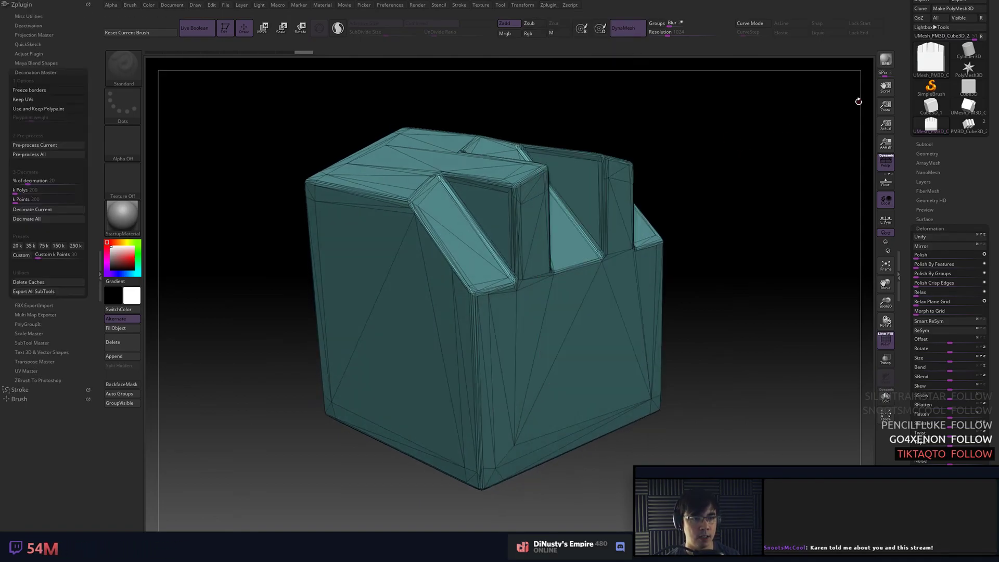